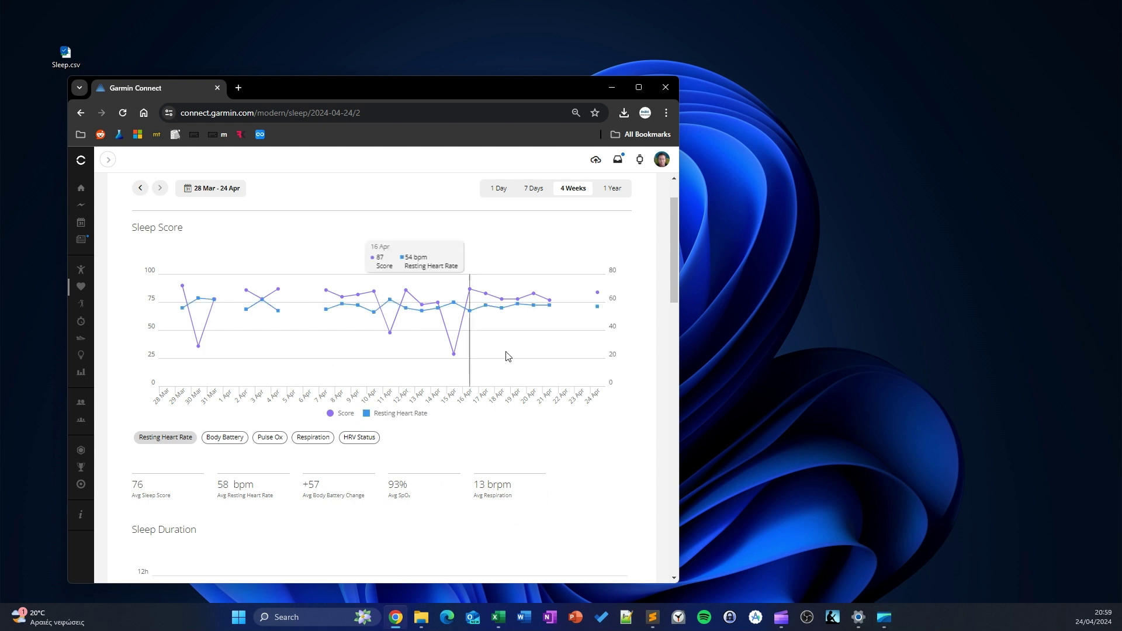
# Compare the sleep score chart with the Body Battery, Pulse Ox and Resting Heart Rate overlays, ending with the overlays off.
pyautogui.click(223, 438)
pyautogui.click(283, 440)
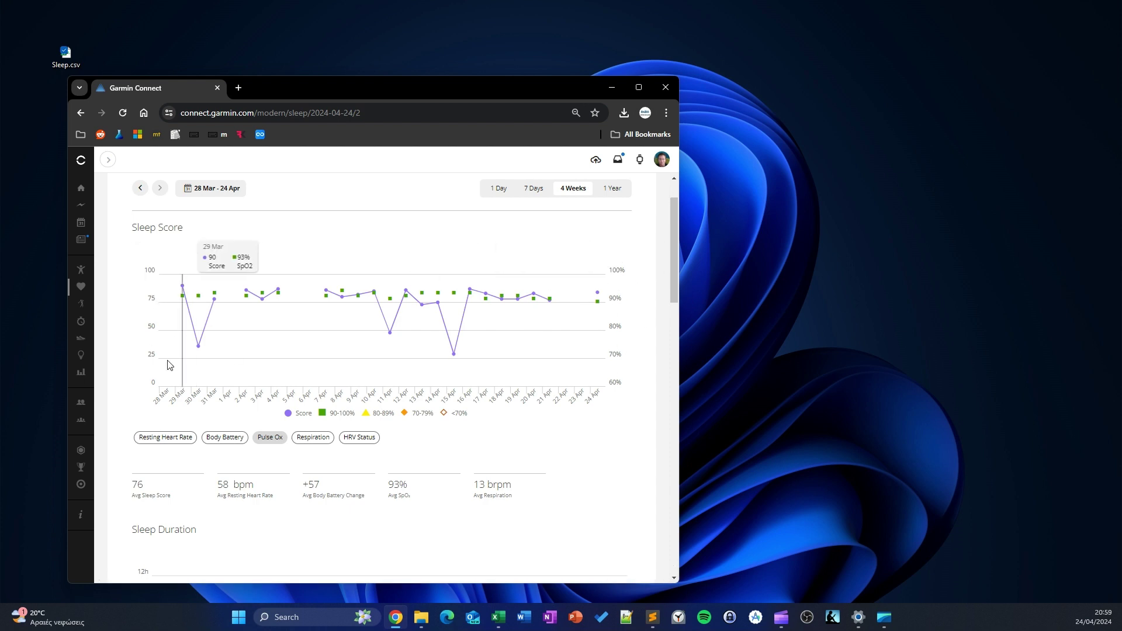
pyautogui.click(181, 440)
pyautogui.click(186, 441)
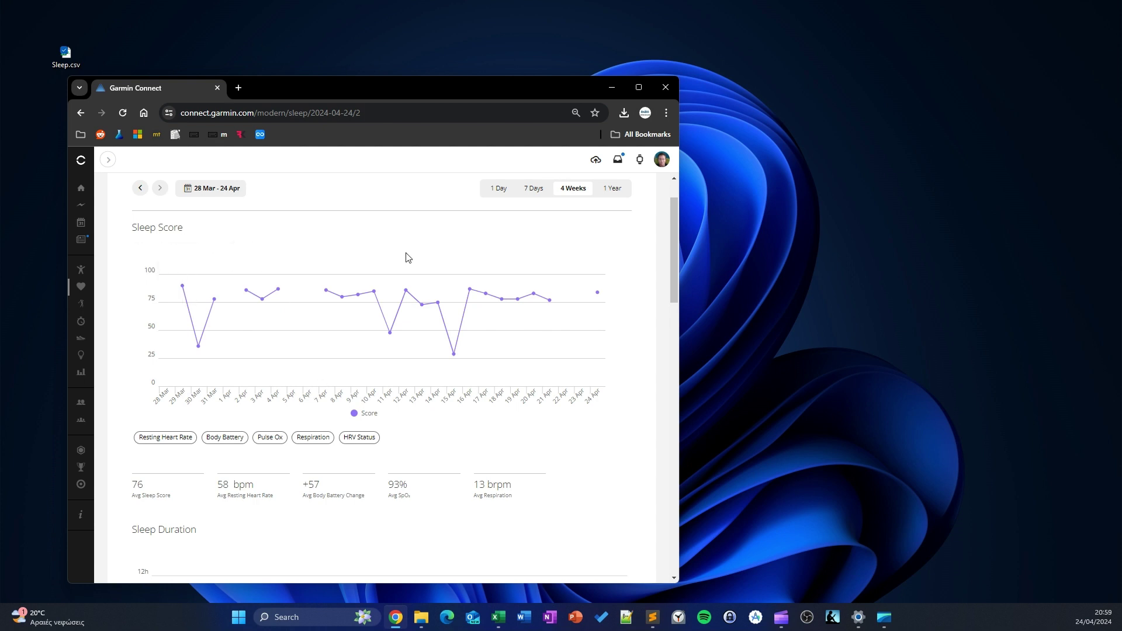
# Show the CSV export option for the four-week Sleep report.
pyautogui.scroll(1, 603, 281)
pyautogui.click(629, 210)
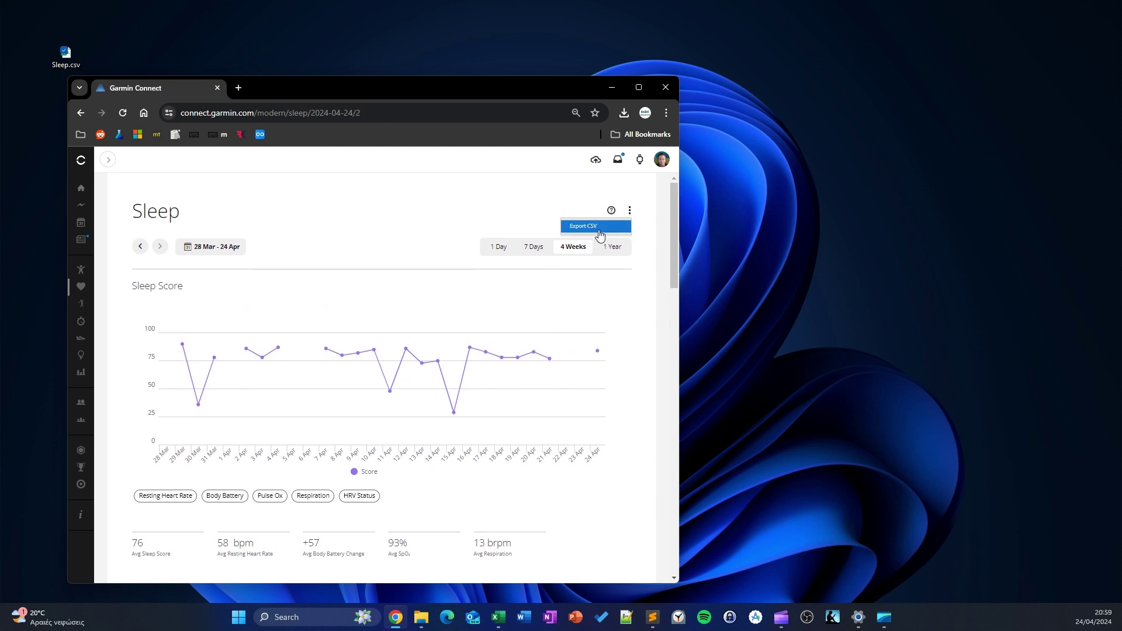
pyautogui.click(129, 47)
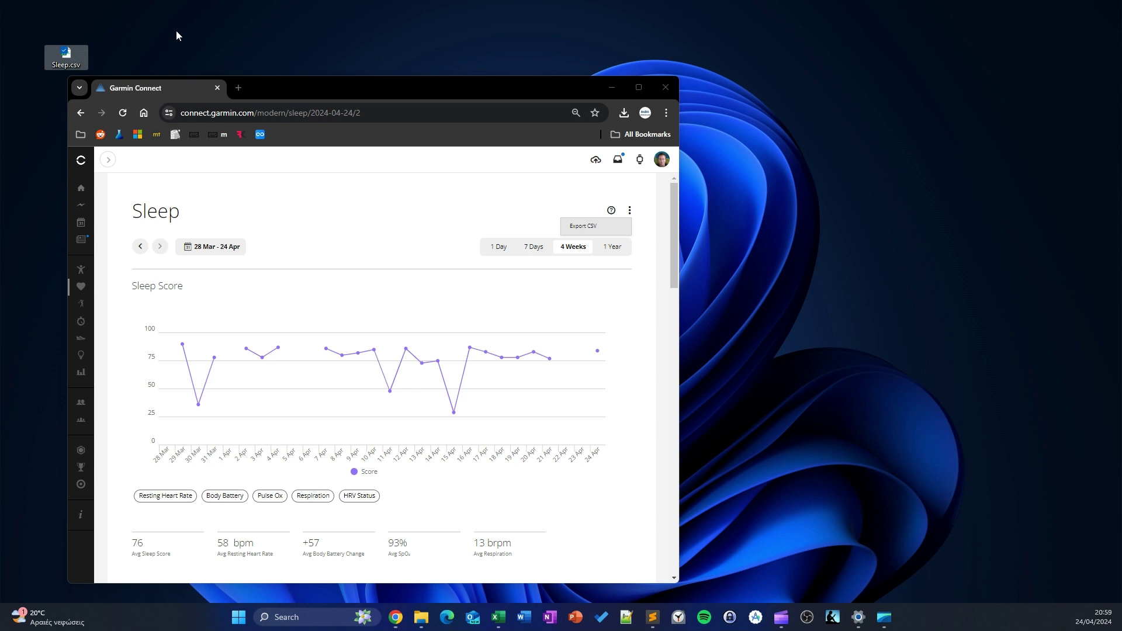
# Create a new Excel workbook named reader.xlsx on the desktop, open it and reposition its window.
pyautogui.rightClick(158, 47)
pyautogui.moveTo(261, 143)
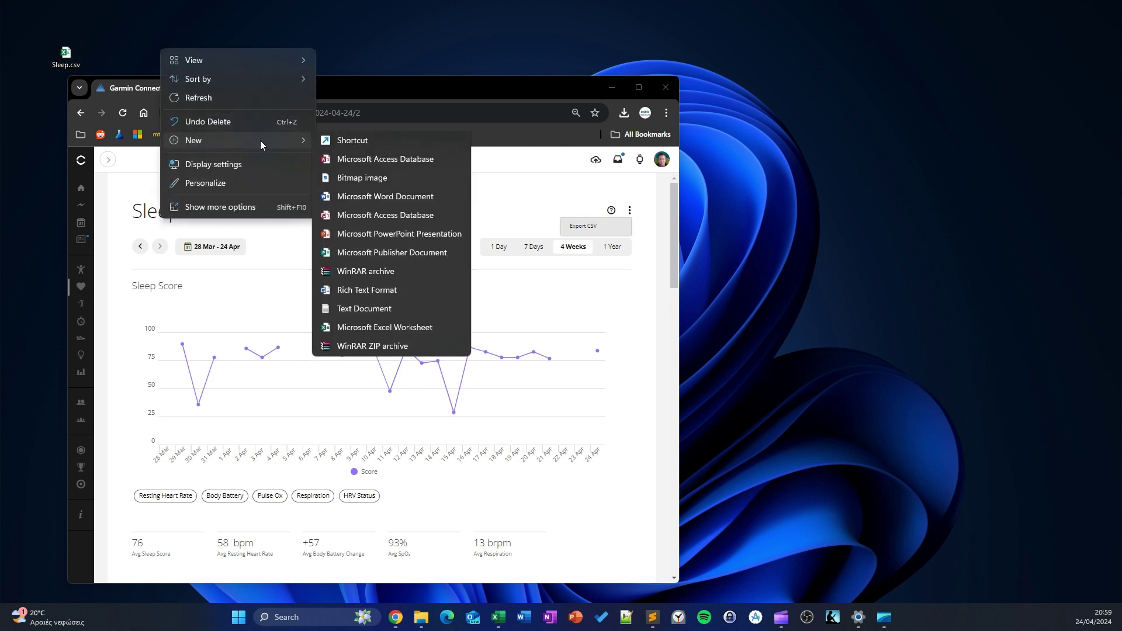
pyautogui.click(390, 329)
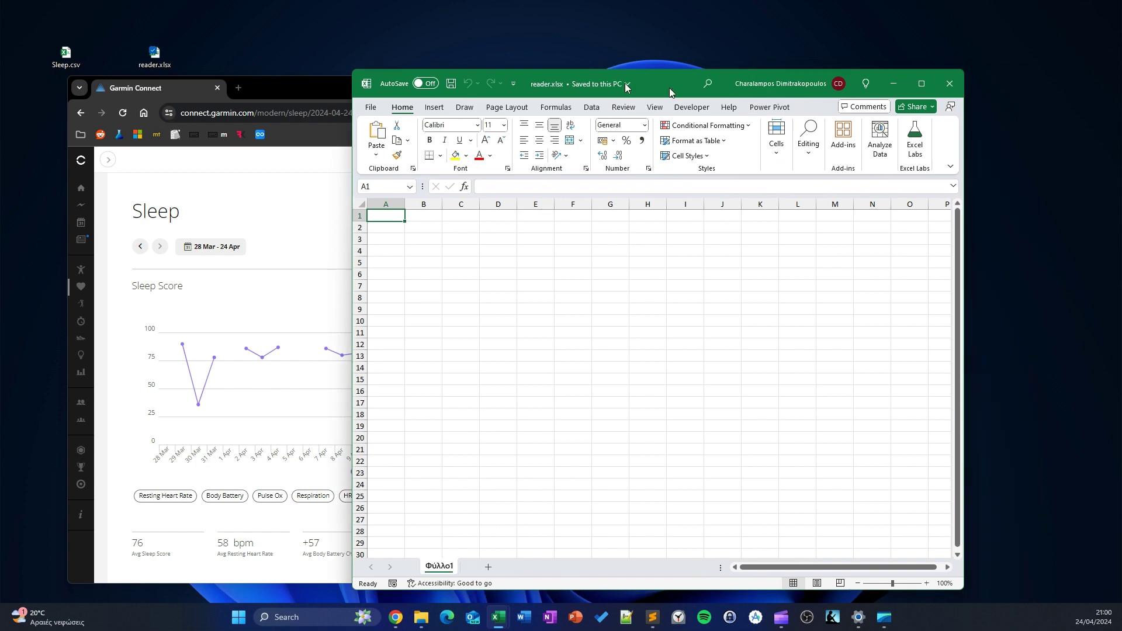
pyautogui.moveTo(625, 83); pyautogui.dragTo(626, 46)
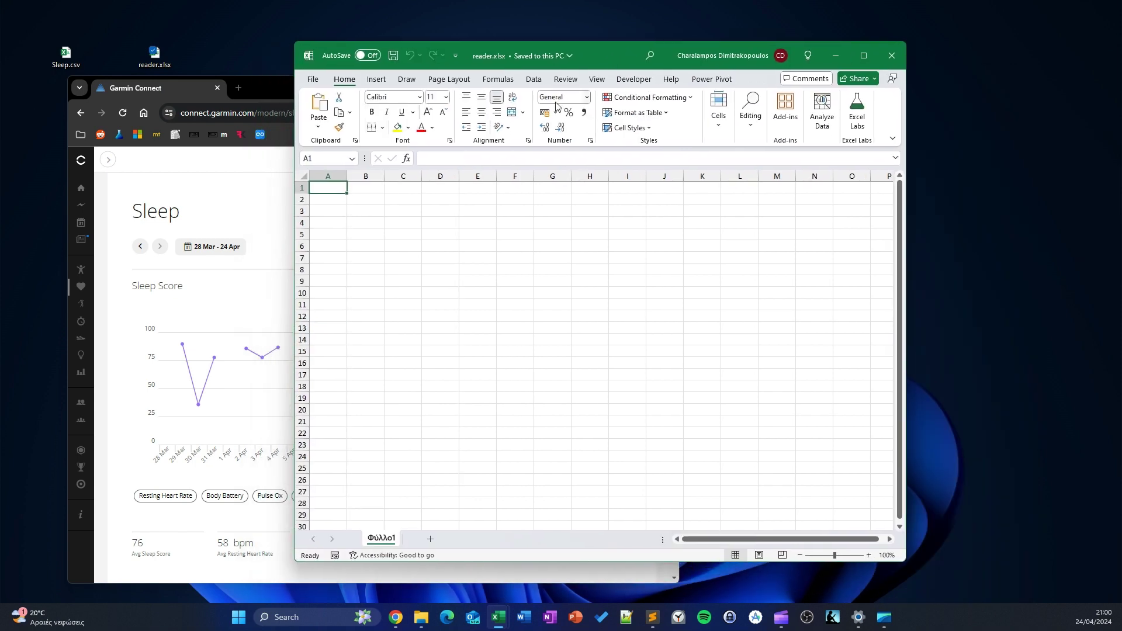
# Import Sleep.csv from the desktop as text/CSV data and open it for transformation in Power Query.
pyautogui.click(535, 80)
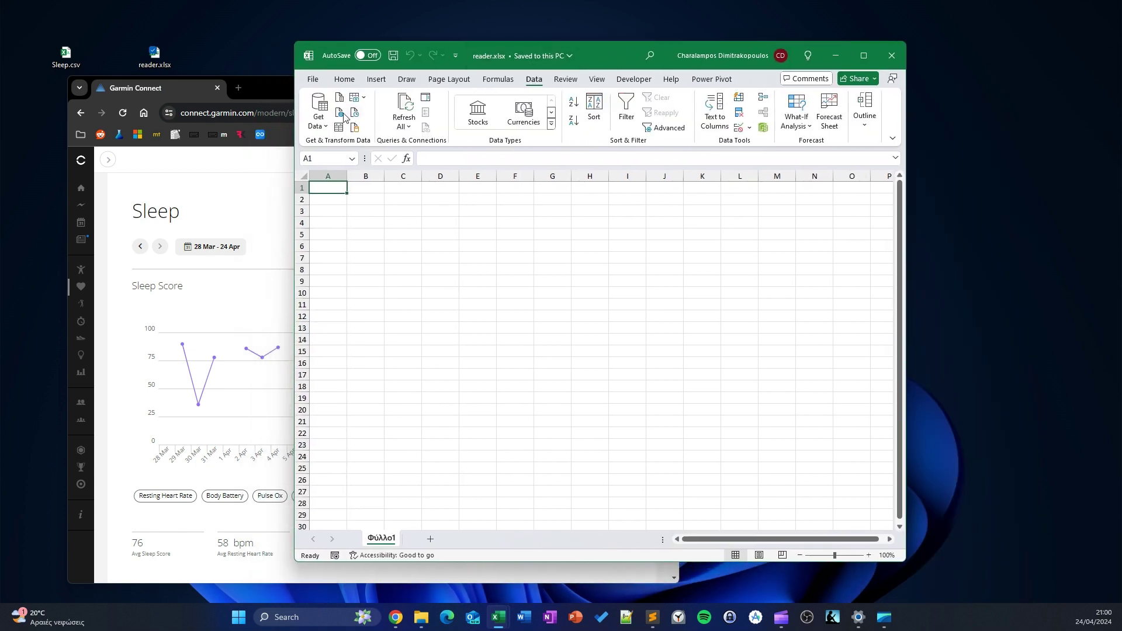
pyautogui.moveTo(290, 108); pyautogui.dragTo(130, 108)
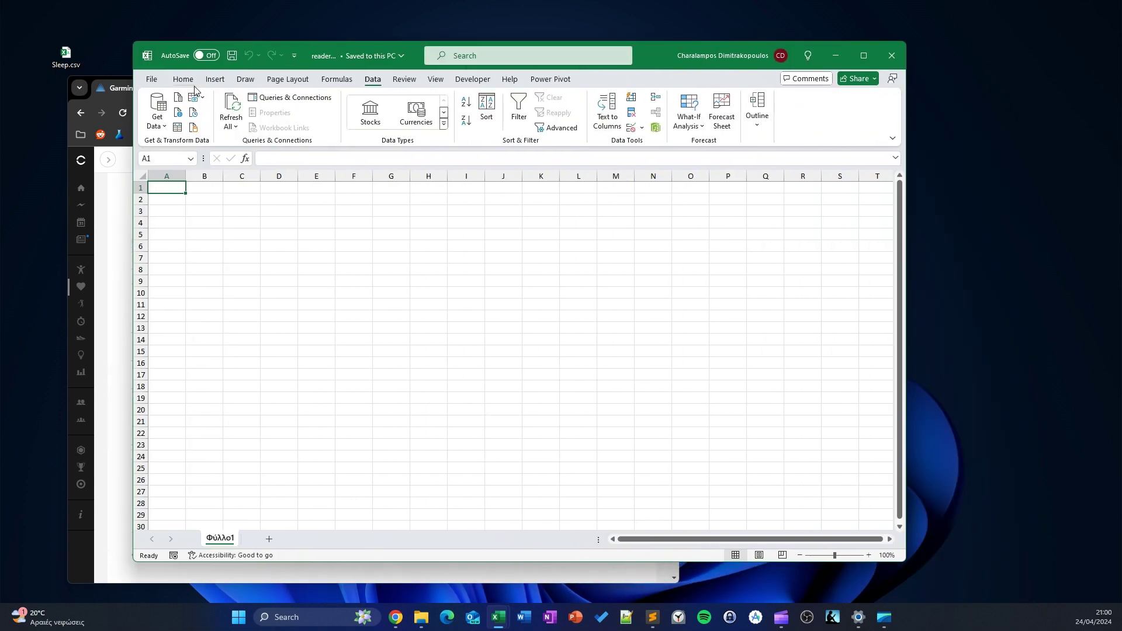
pyautogui.click(179, 103)
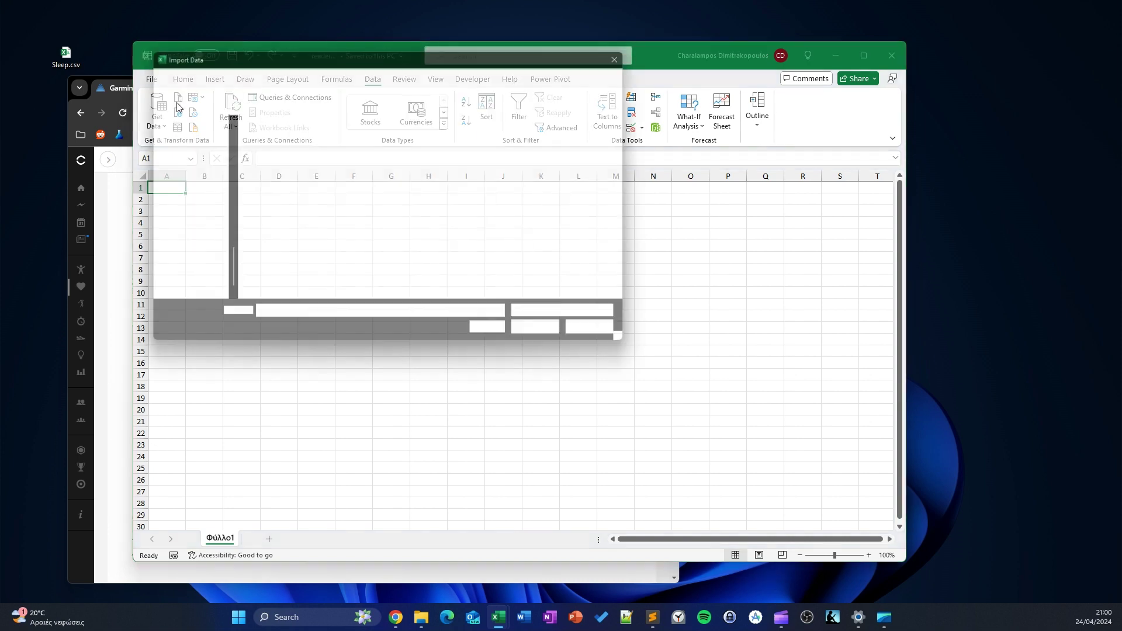
pyautogui.click(275, 135)
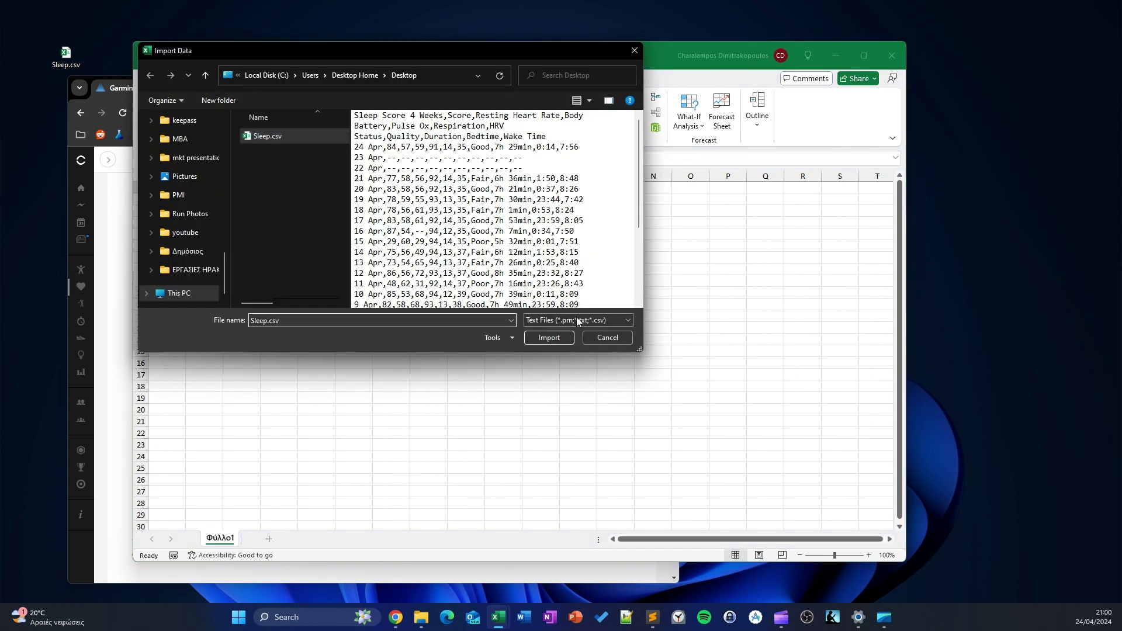
pyautogui.click(556, 341)
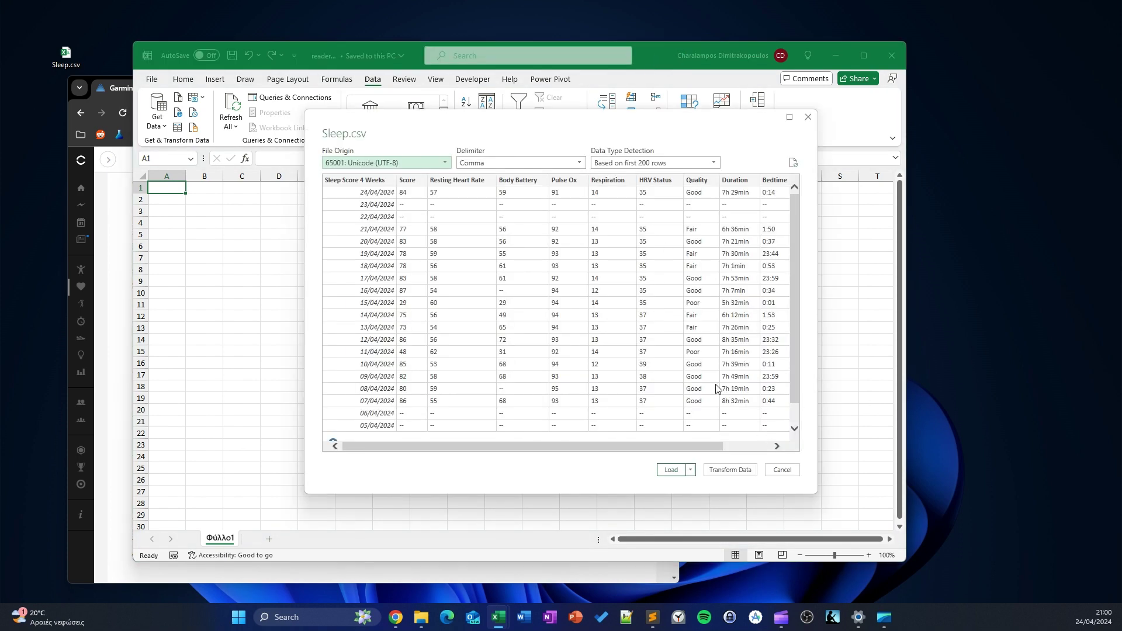
pyautogui.click(711, 470)
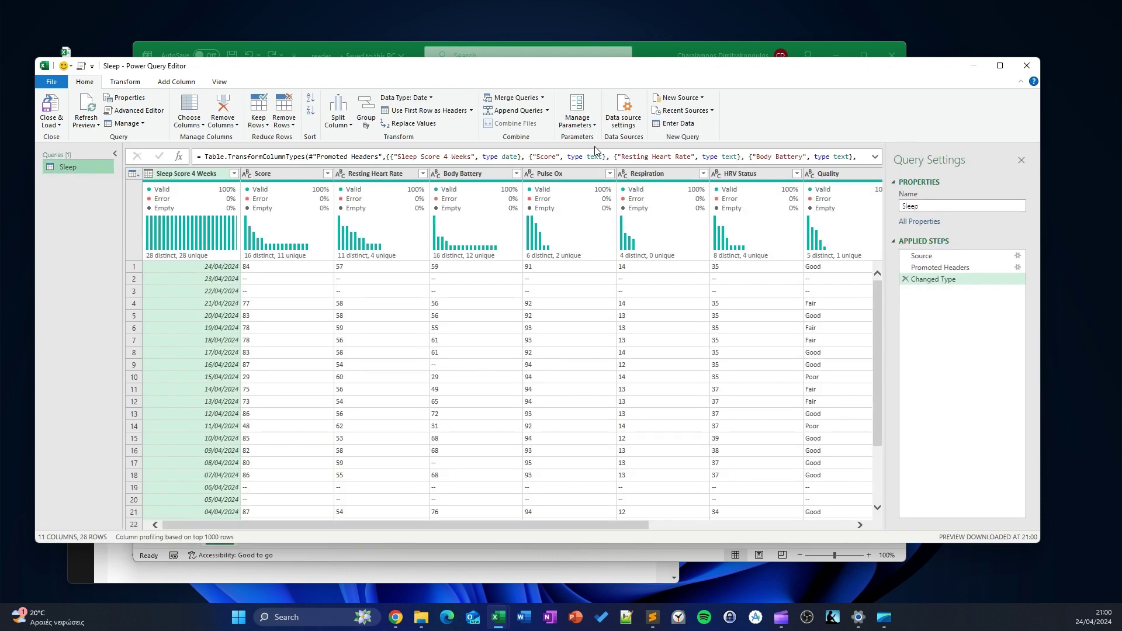
# Rename the Sleep Score 4 Weeks column as Date.
pyautogui.doubleClick(177, 175)
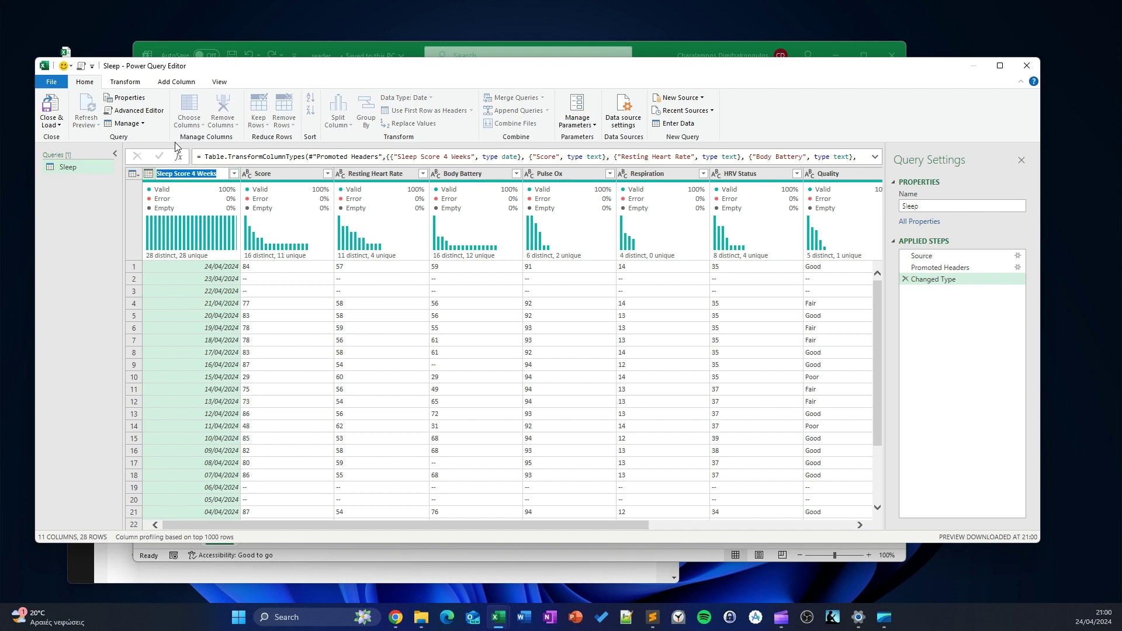
pyautogui.write('Date')
pyautogui.press('Return')
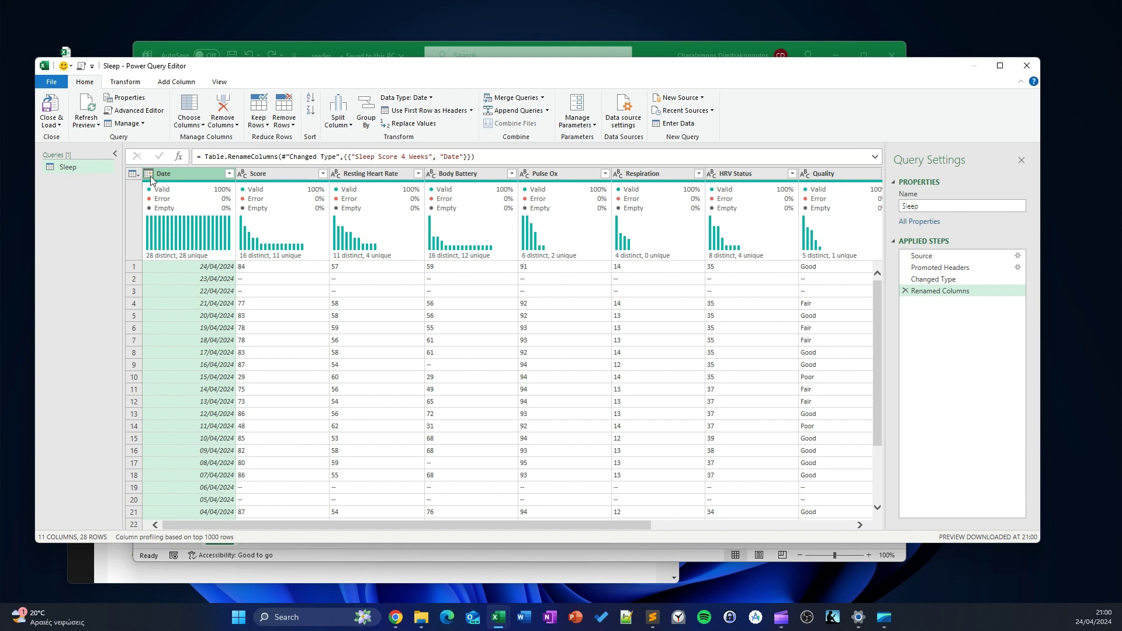
# Replace the "--" values with blanks in the columns from Score through HRV Status.
pyautogui.click(290, 171)
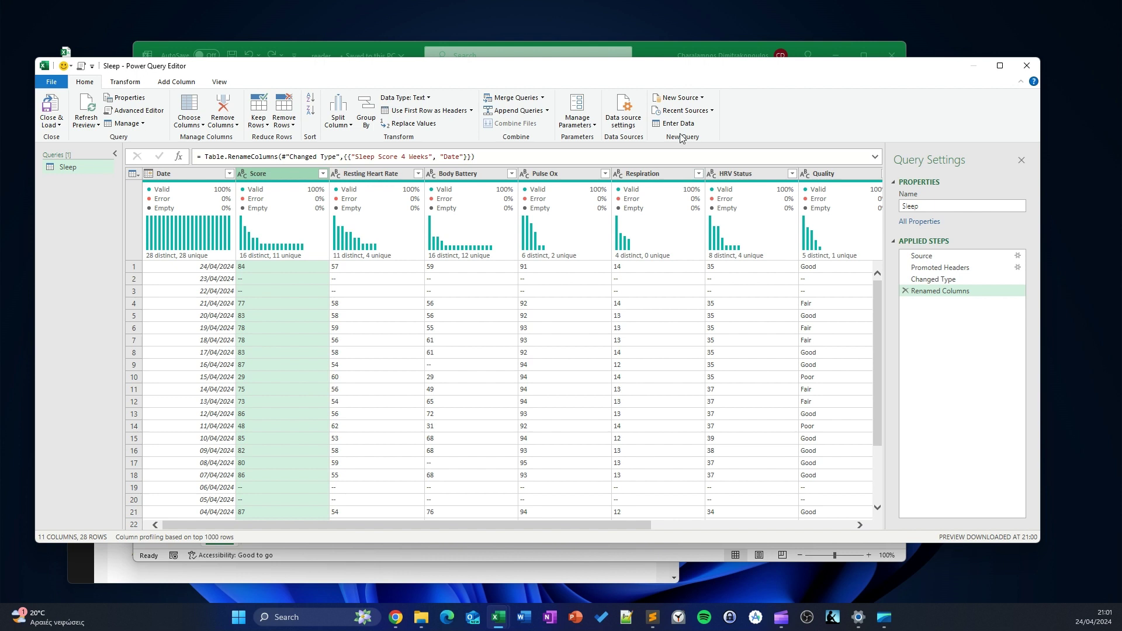
pyautogui.keyDown('shift'); pyautogui.click(752, 178); pyautogui.keyUp('shift')
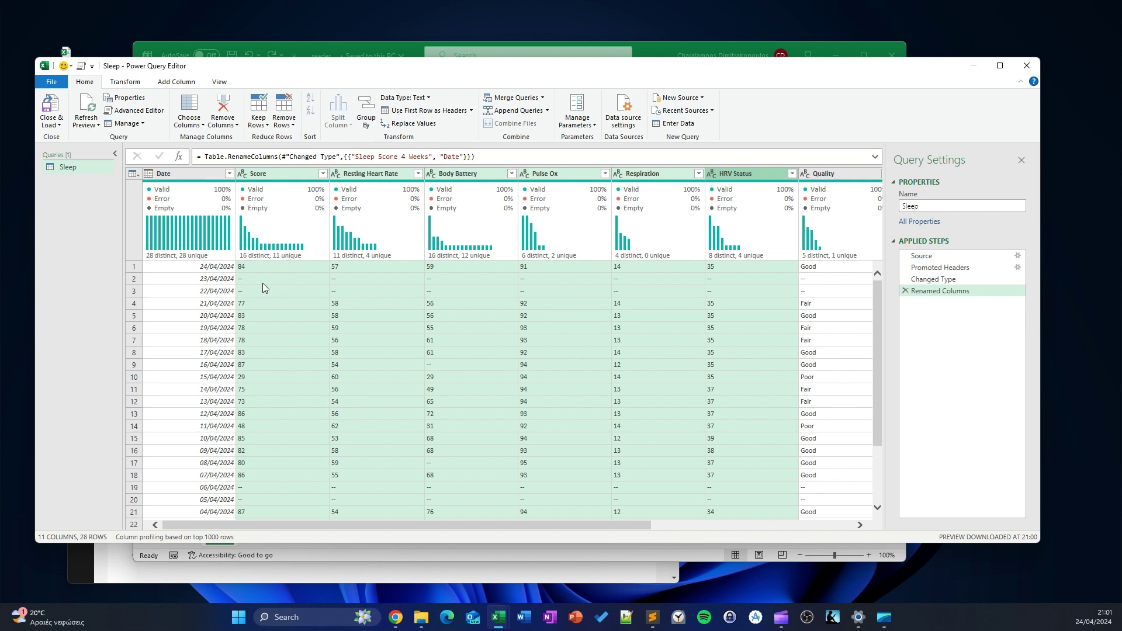
pyautogui.click(407, 124)
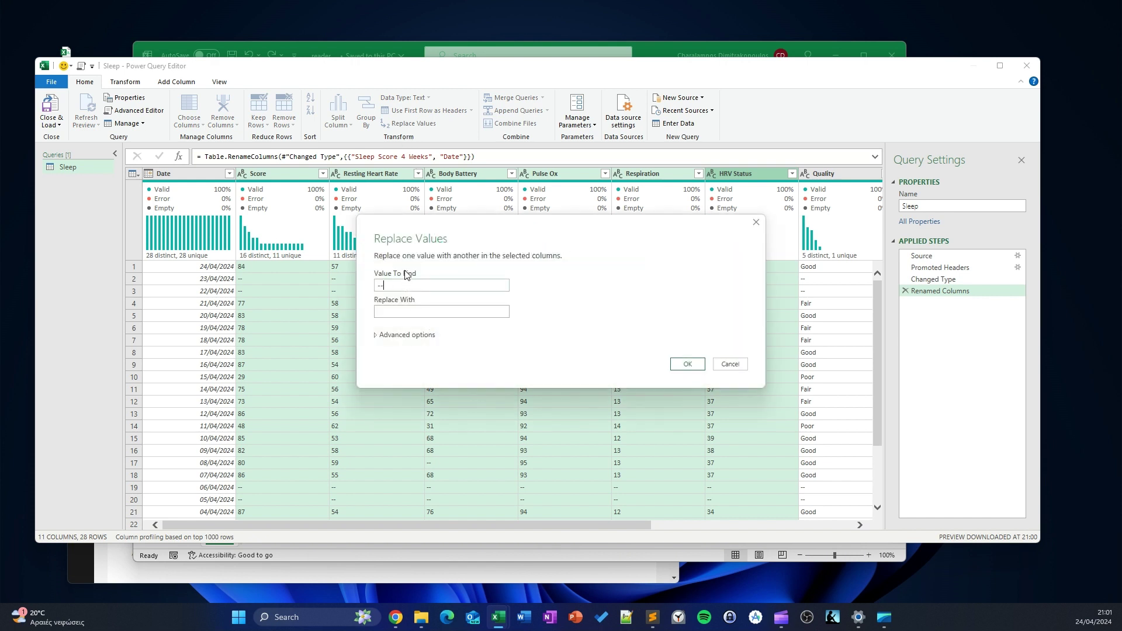
pyautogui.click(686, 364)
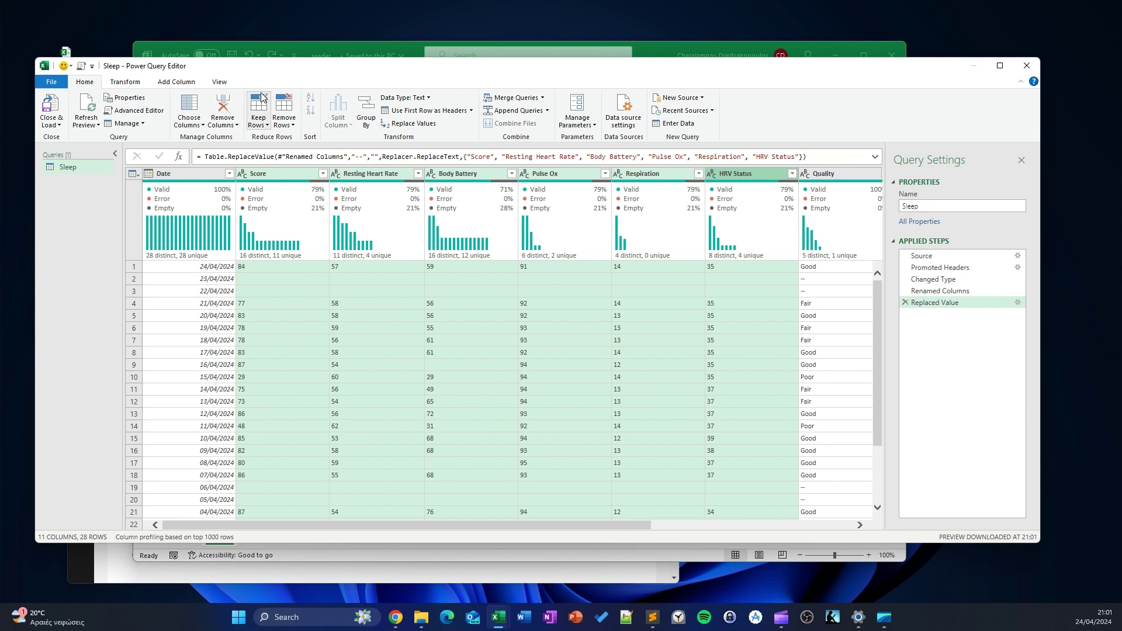
# Detect the data types automatically for the columns from Score through HRV Status.
pyautogui.click(125, 82)
pyautogui.click(209, 111)
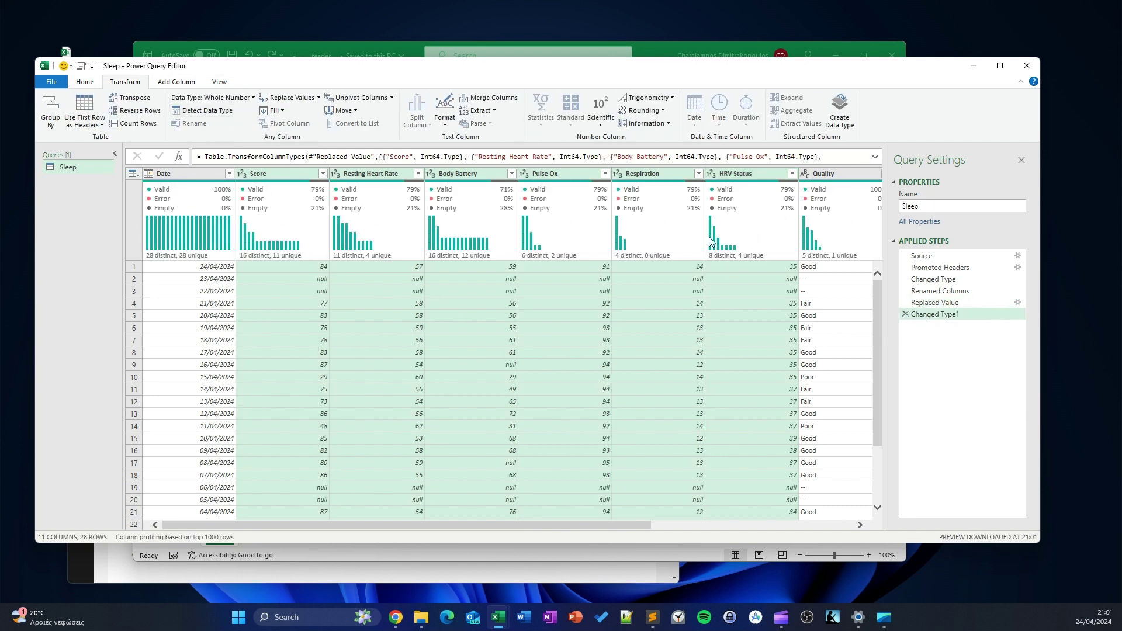
pyautogui.hscroll(3, 458, 300)
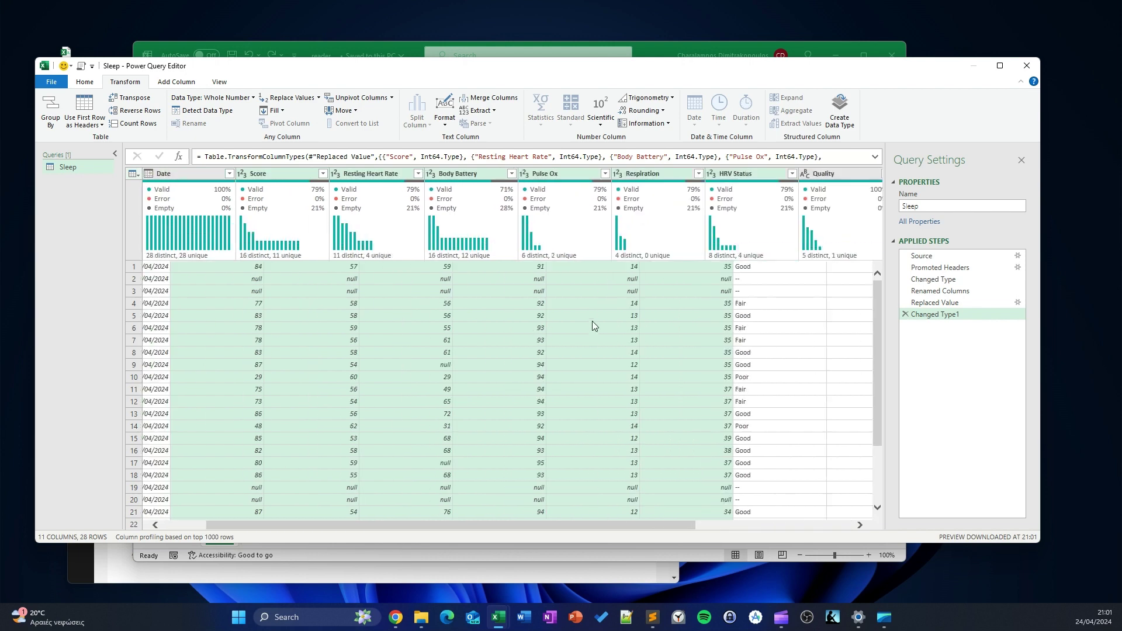
pyautogui.hscroll(3, 591, 322)
pyautogui.hscroll(-3, 590, 322)
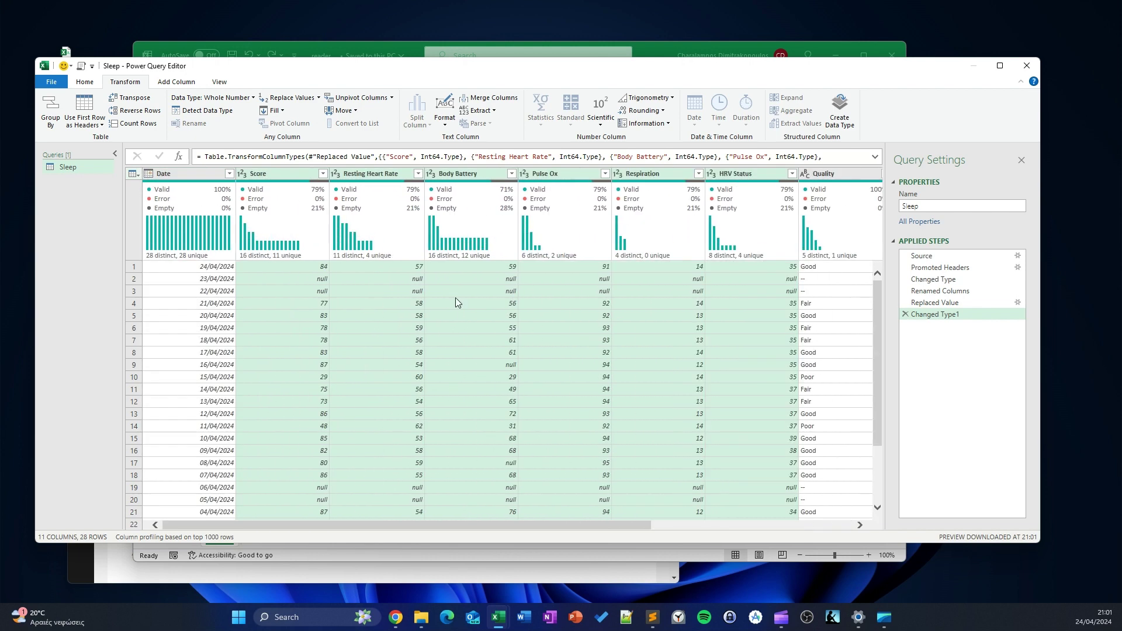
# Load the Sleep query as a connection only and add its data to the Data Model.
pyautogui.click(89, 82)
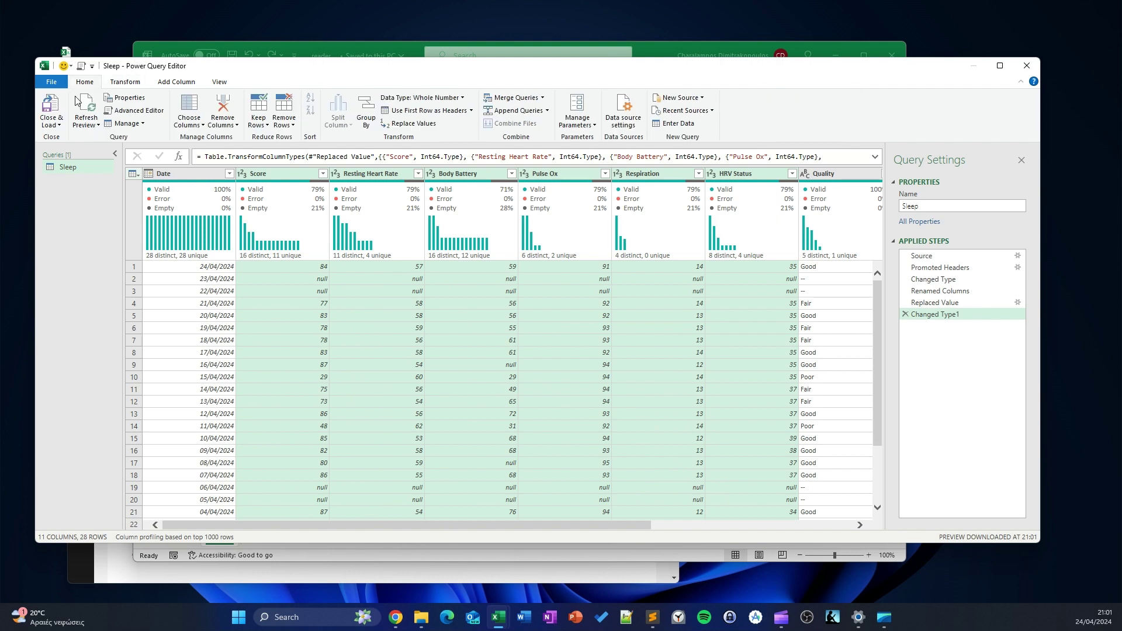
pyautogui.click(59, 130)
pyautogui.click(69, 159)
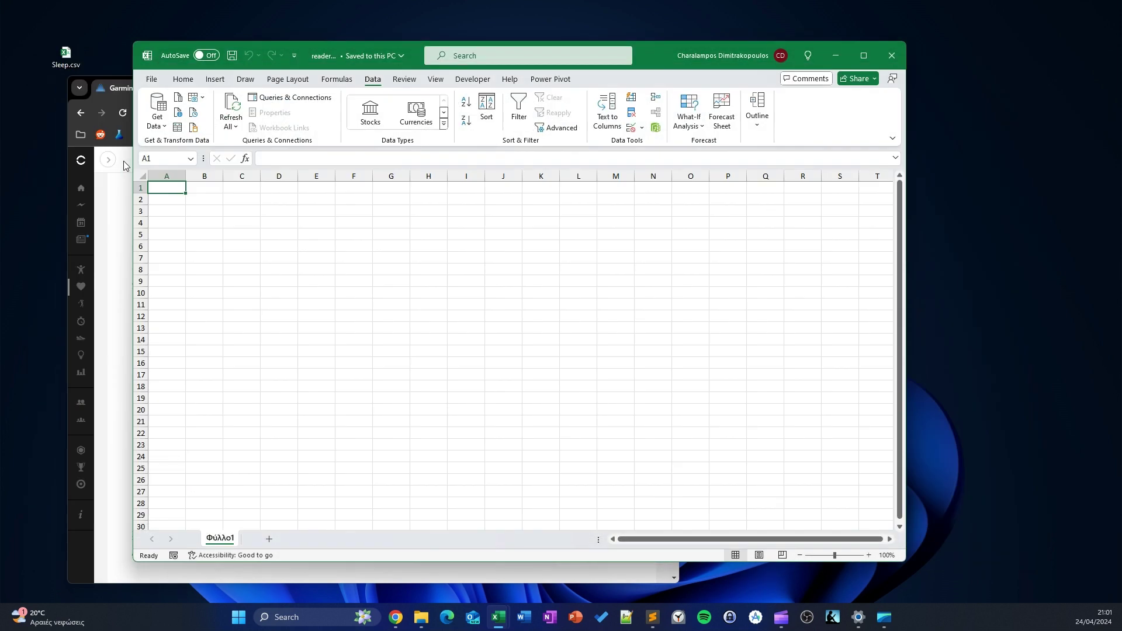
pyautogui.click(655, 371)
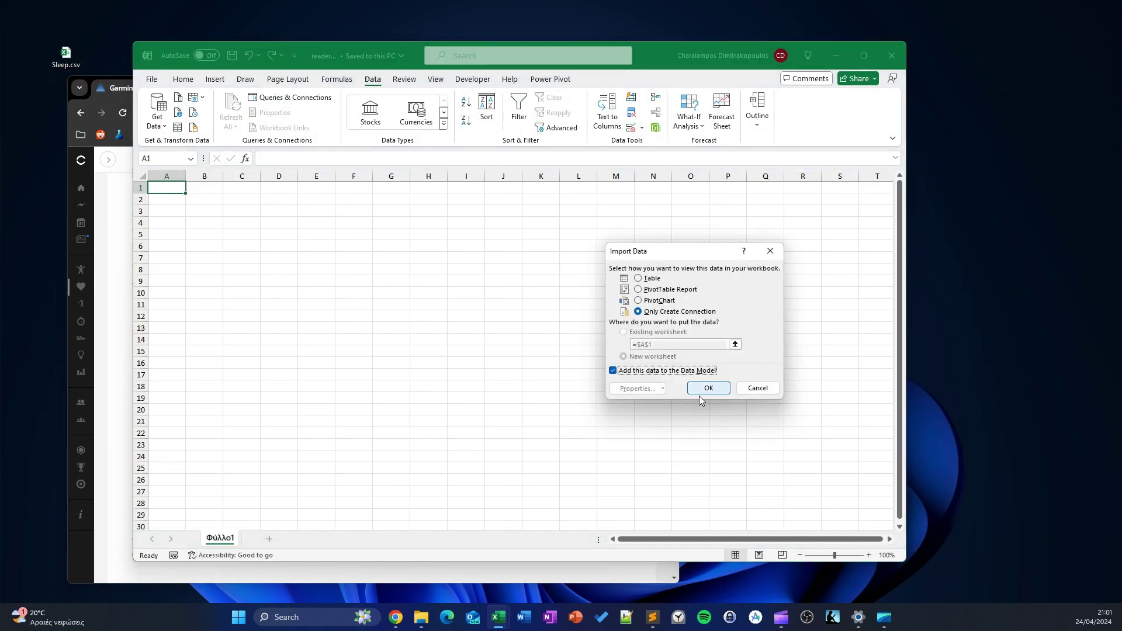
pyautogui.click(708, 390)
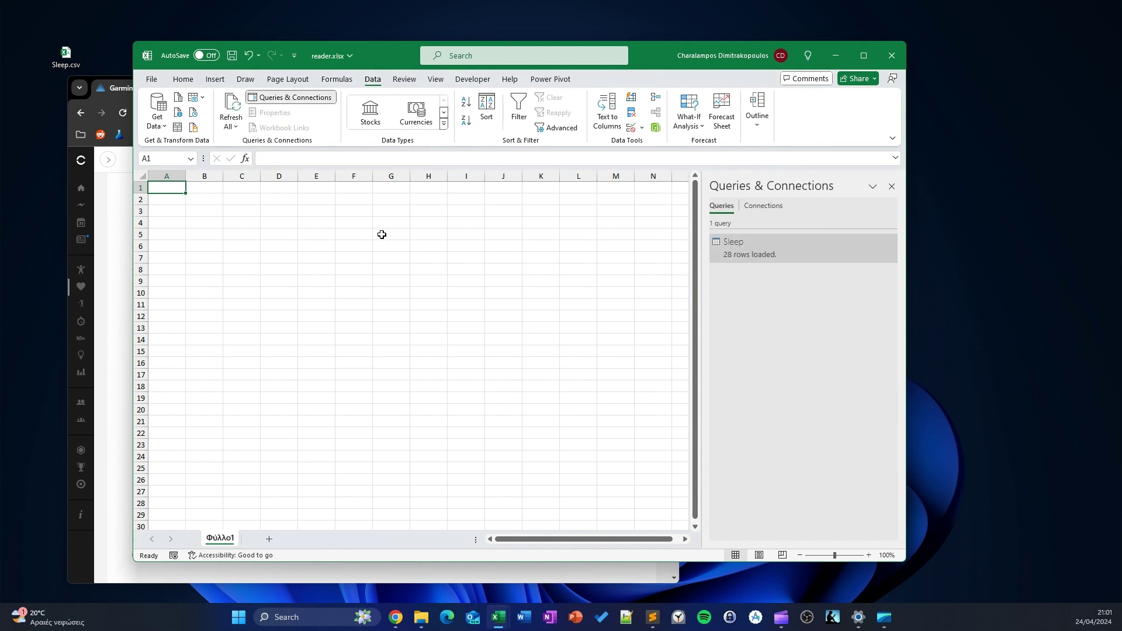
# Open the workbook's data model in Power Pivot and create a new date table.
pyautogui.click(550, 79)
pyautogui.click(157, 109)
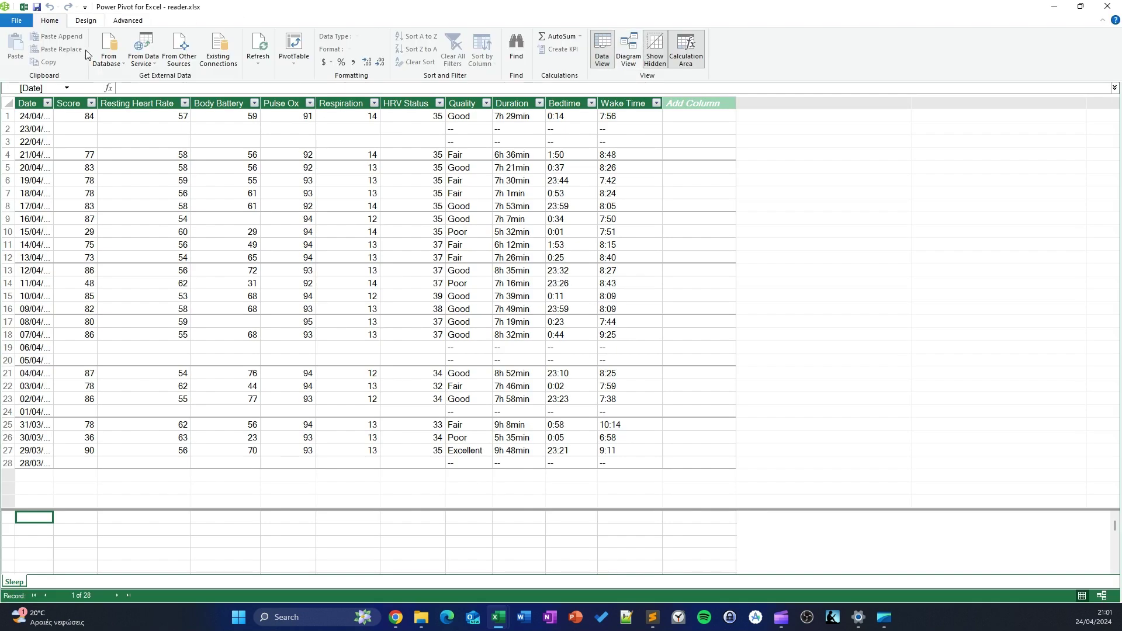
pyautogui.click(31, 103)
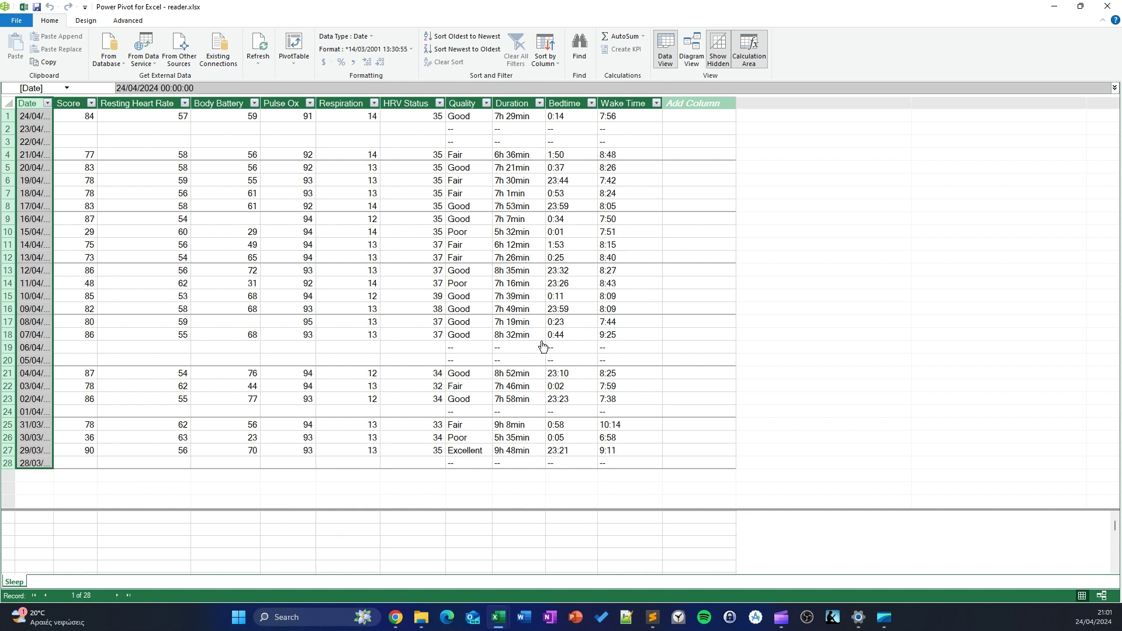
pyautogui.click(84, 21)
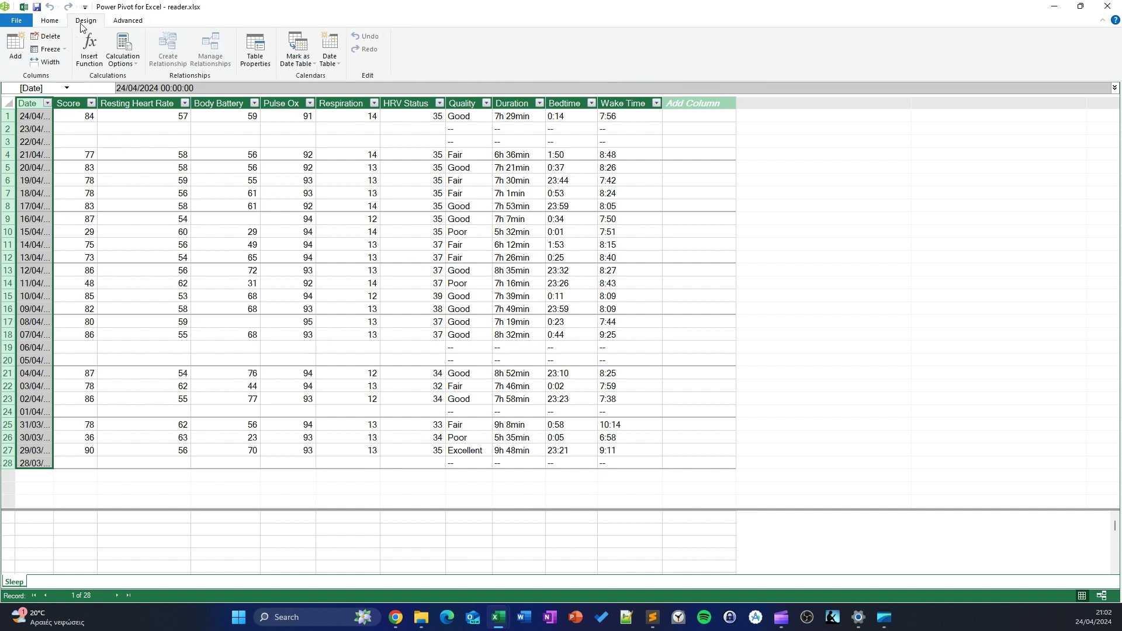
pyautogui.click(335, 66)
pyautogui.click(344, 75)
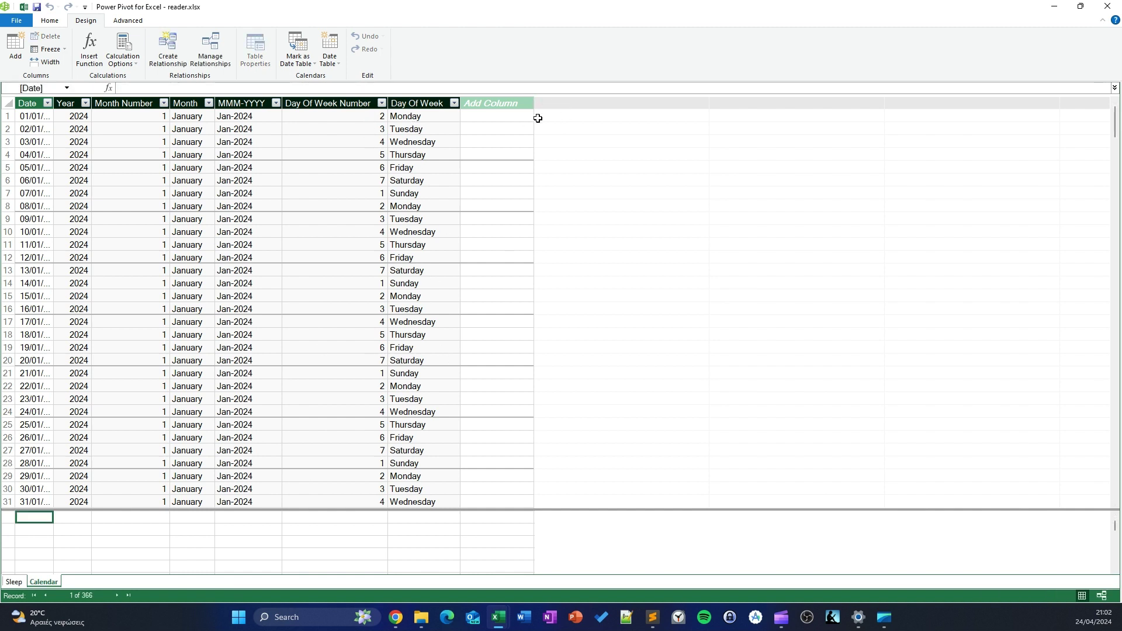
# Switch the data model to Diagram View and enlarge the Sleep and Calendar tables to show all their fields.
pyautogui.click(116, 22)
pyautogui.click(50, 20)
pyautogui.click(628, 50)
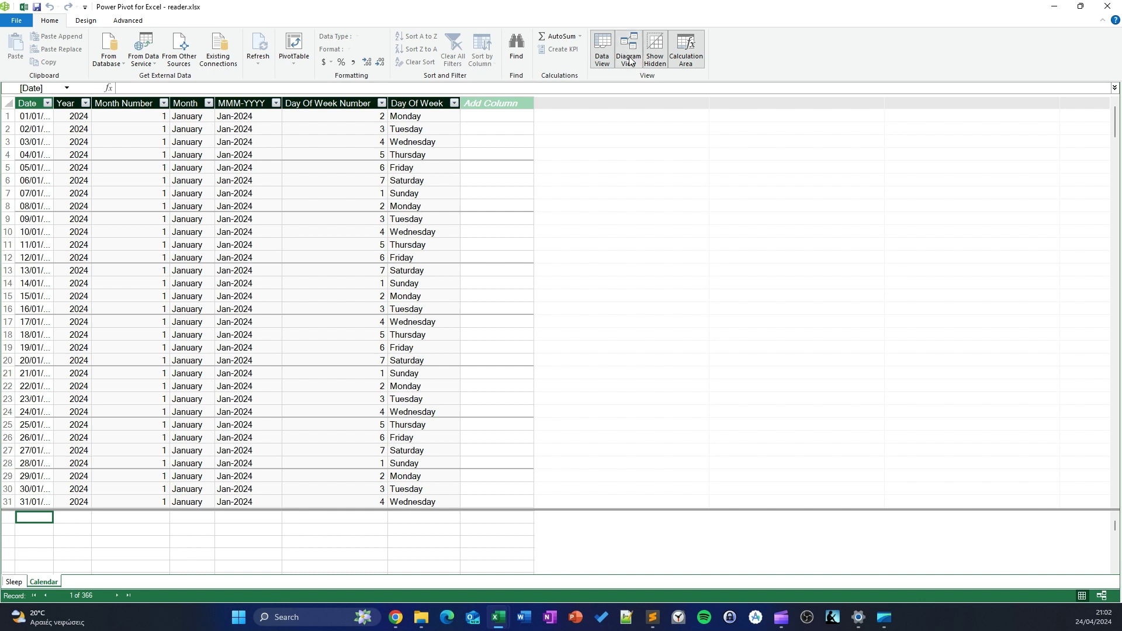
pyautogui.moveTo(85, 188); pyautogui.dragTo(63, 298)
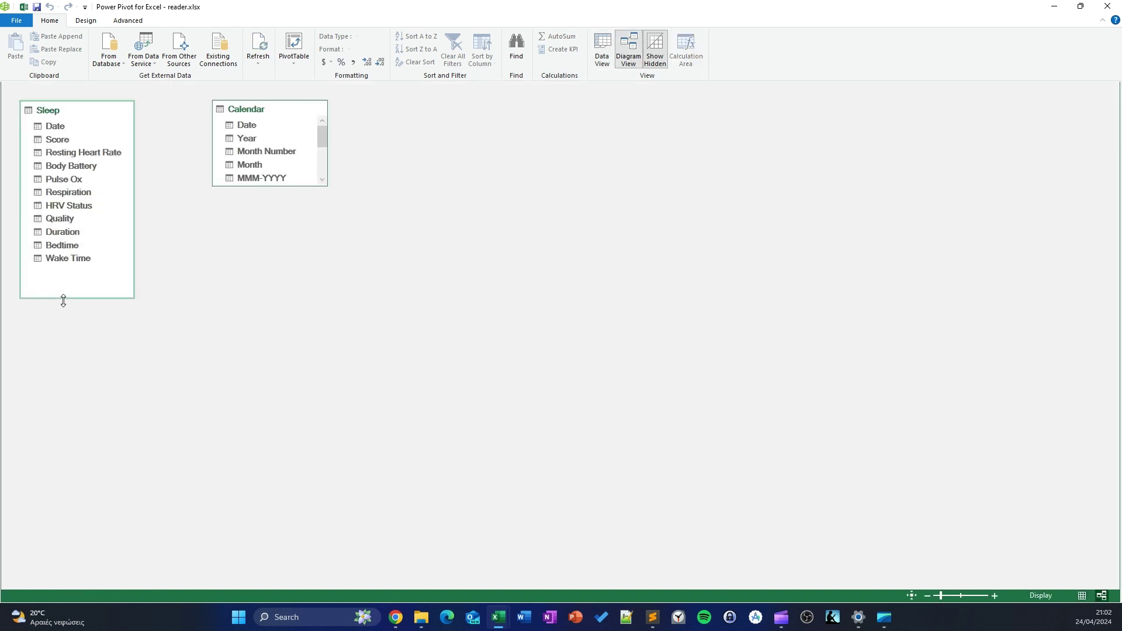
pyautogui.moveTo(270, 186); pyautogui.dragTo(266, 320)
# Relate the Sleep table's Date field to the Calendar table's Date field and return to the workbook.
pyautogui.click(58, 124)
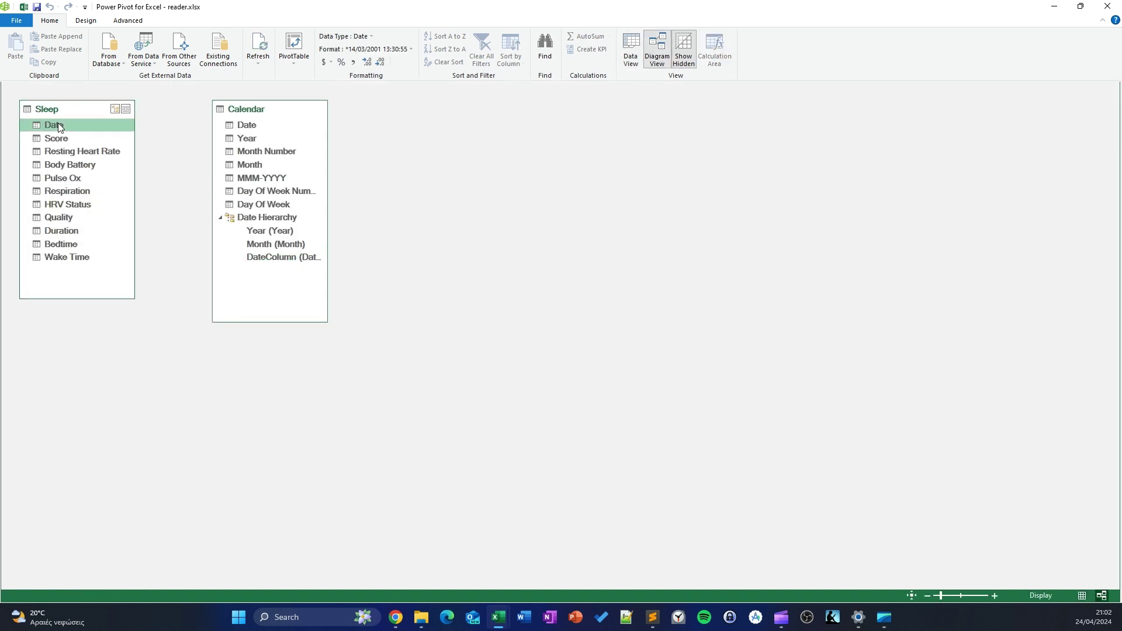
pyautogui.moveTo(58, 124); pyautogui.dragTo(248, 126)
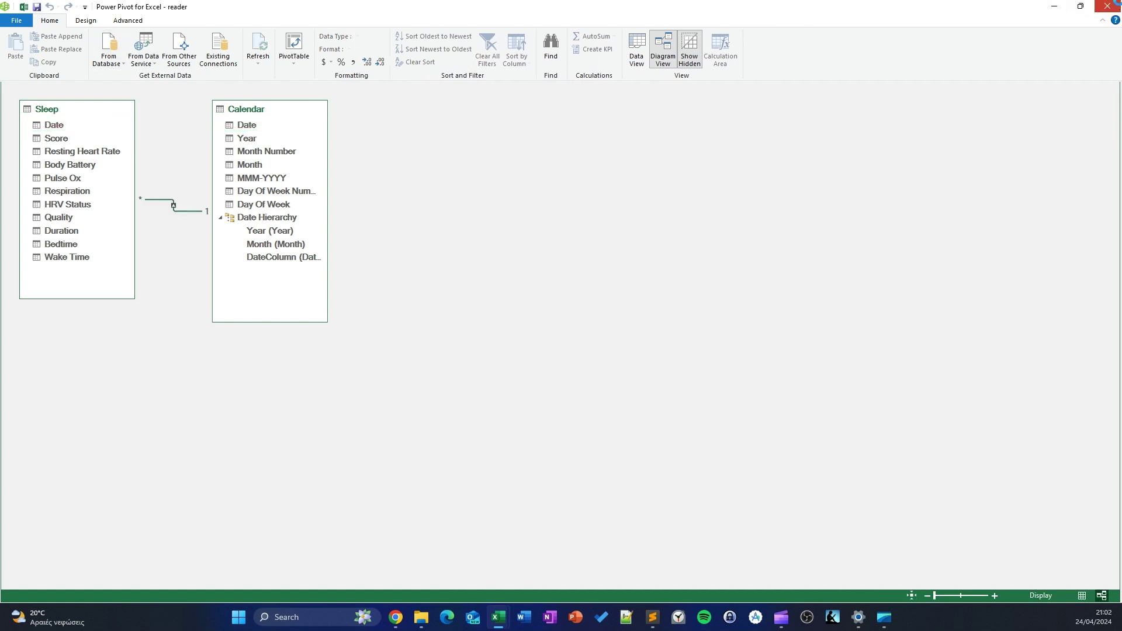
pyautogui.click(1117, 4)
pyautogui.click(423, 154)
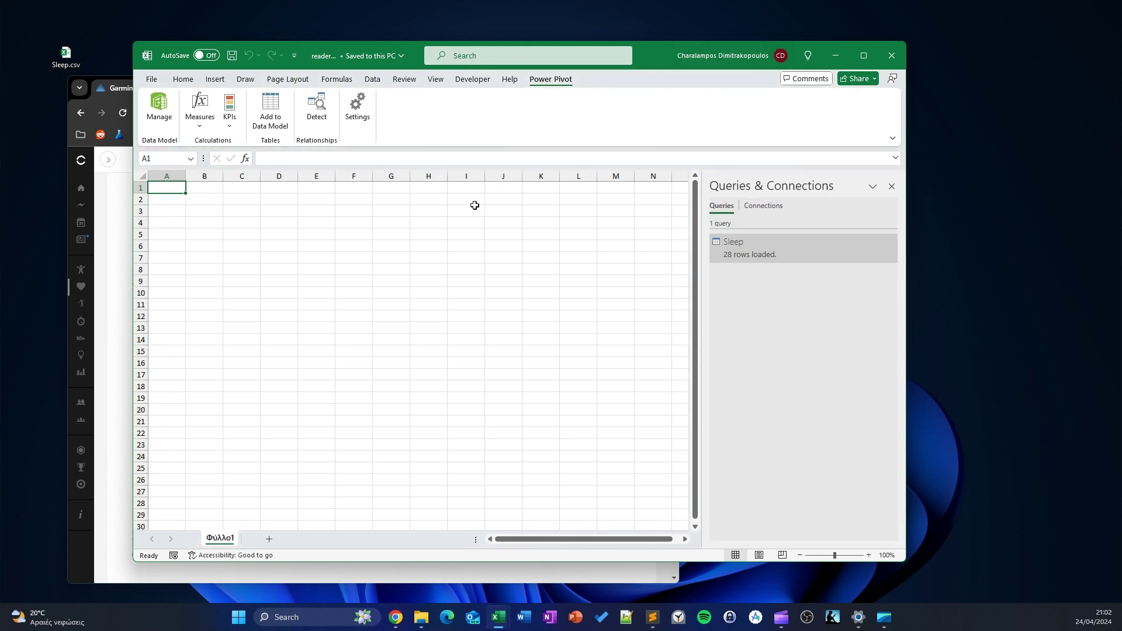
# Insert a PivotChart from the workbook's Data Model on the existing sheet and fit it from B2 to about K16.
pyautogui.click(189, 196)
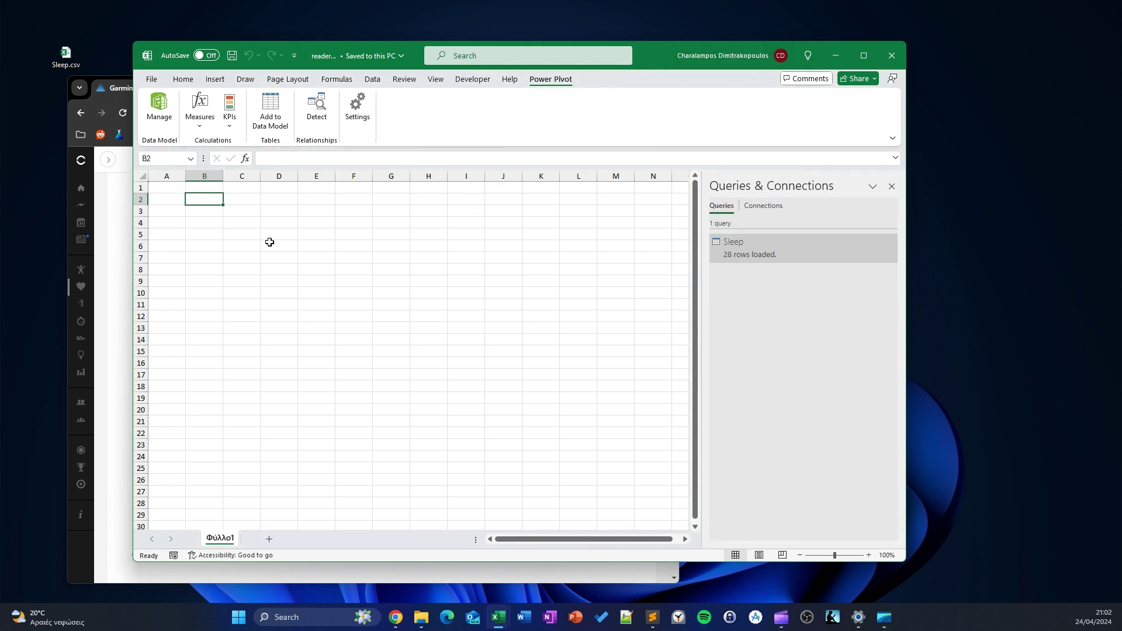
pyautogui.click(214, 79)
pyautogui.click(480, 117)
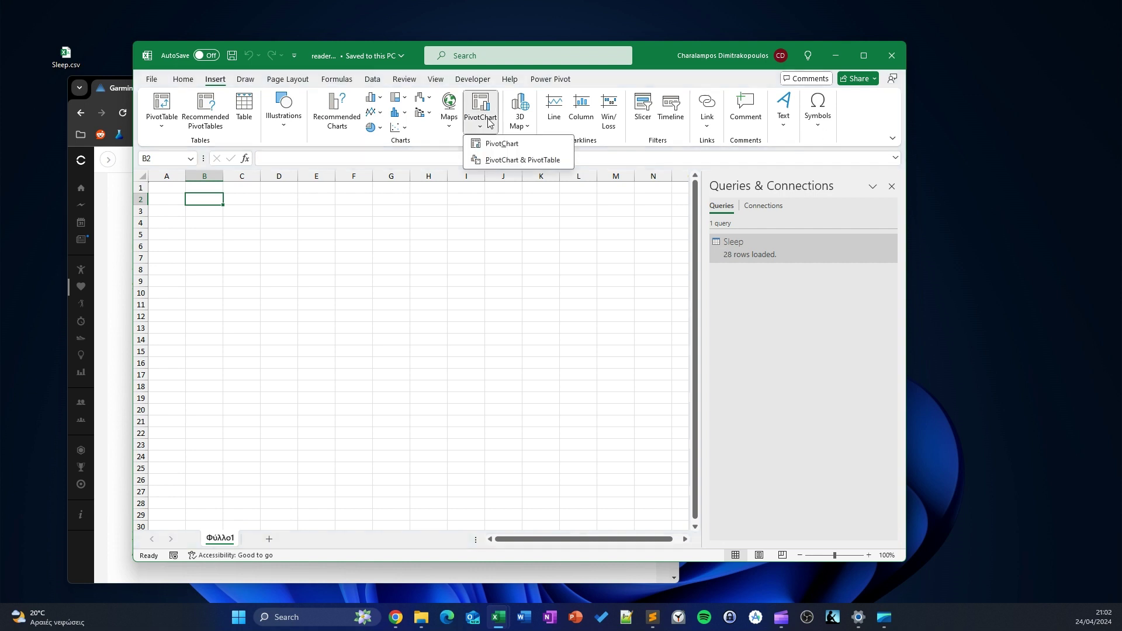
pyautogui.click(500, 144)
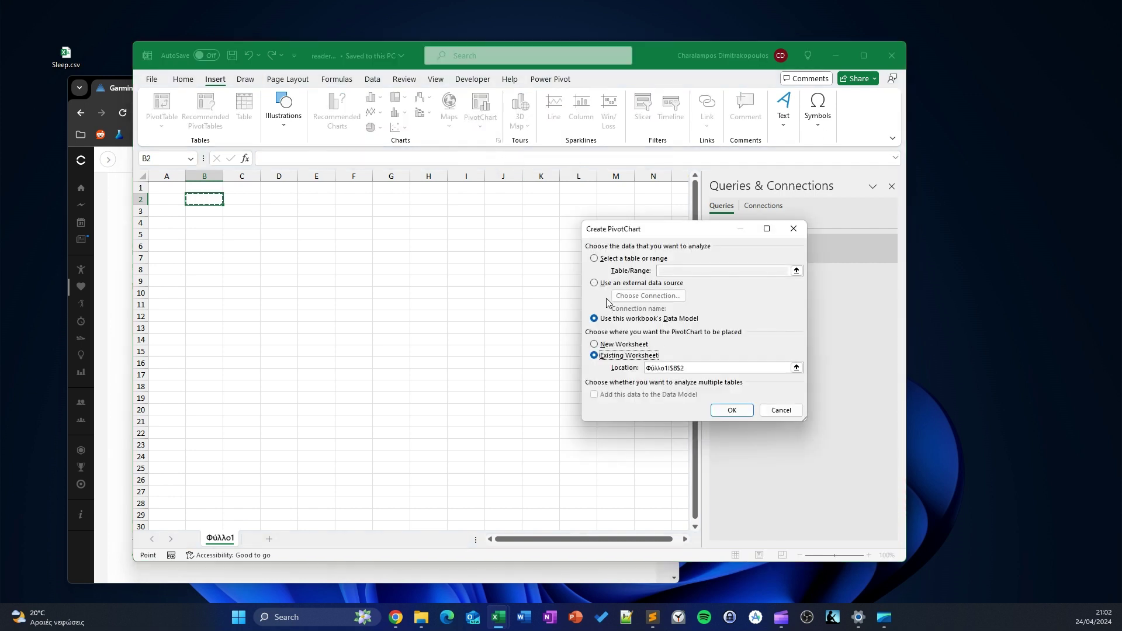
pyautogui.click(738, 410)
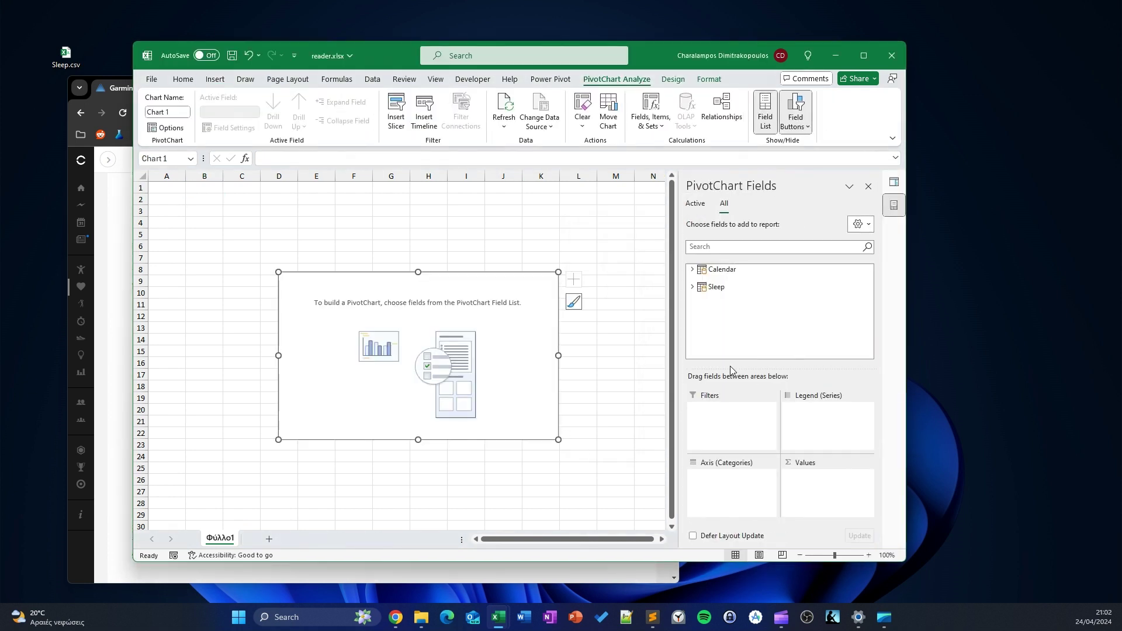
pyautogui.moveTo(318, 291); pyautogui.dragTo(244, 211)
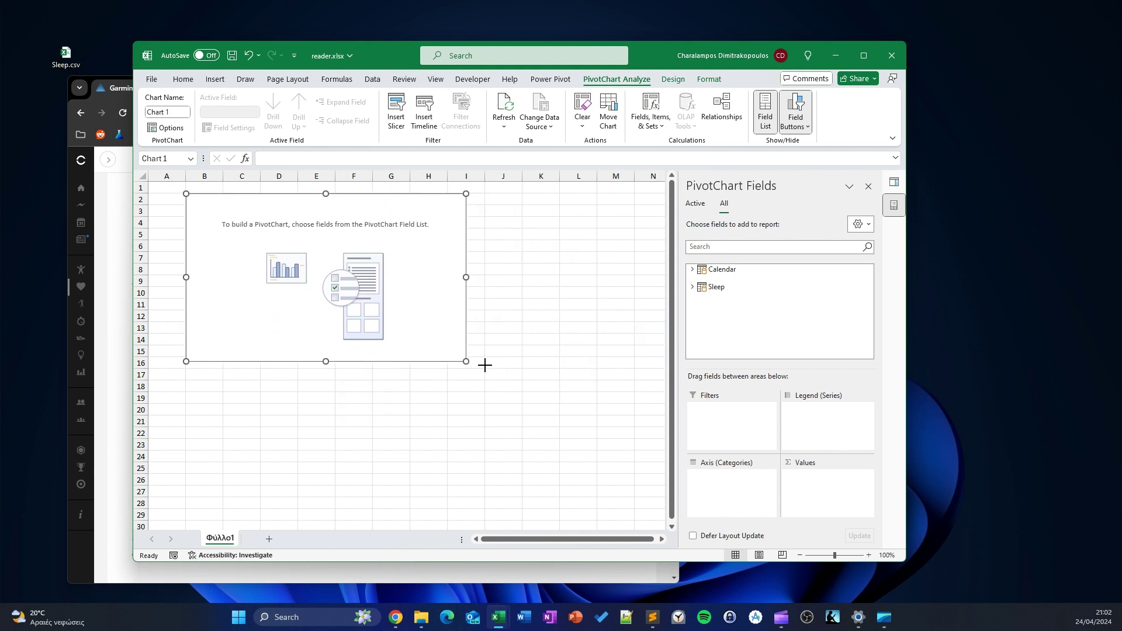
pyautogui.moveTo(466, 361); pyautogui.dragTo(556, 373)
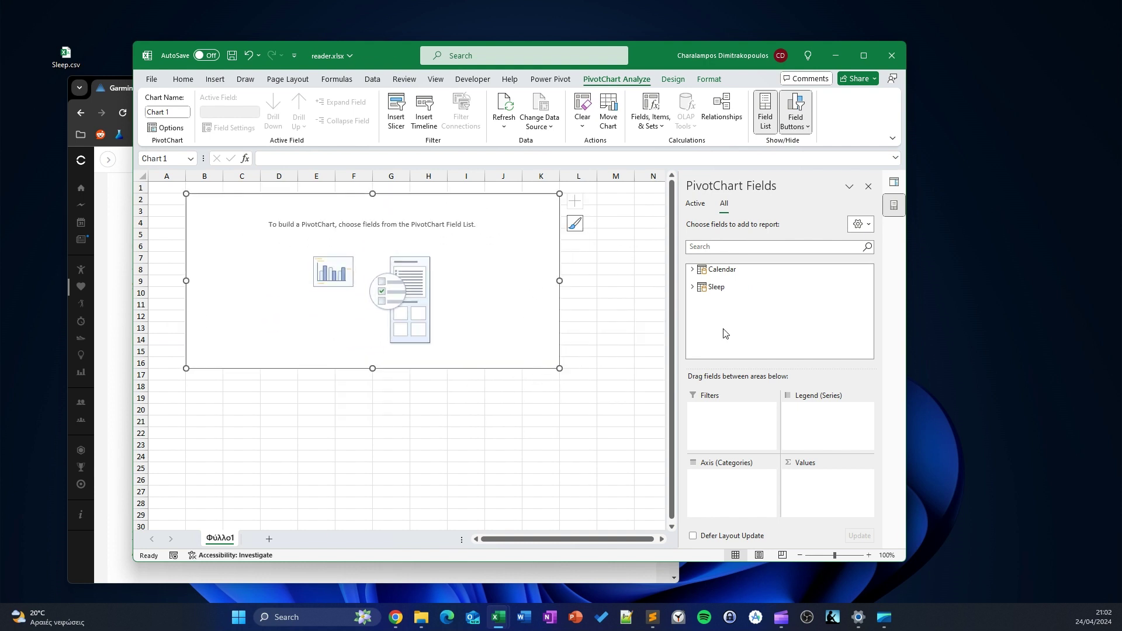
# Hide the worksheet gridlines and reselect the empty PivotChart.
pyautogui.click(437, 79)
pyautogui.click(619, 326)
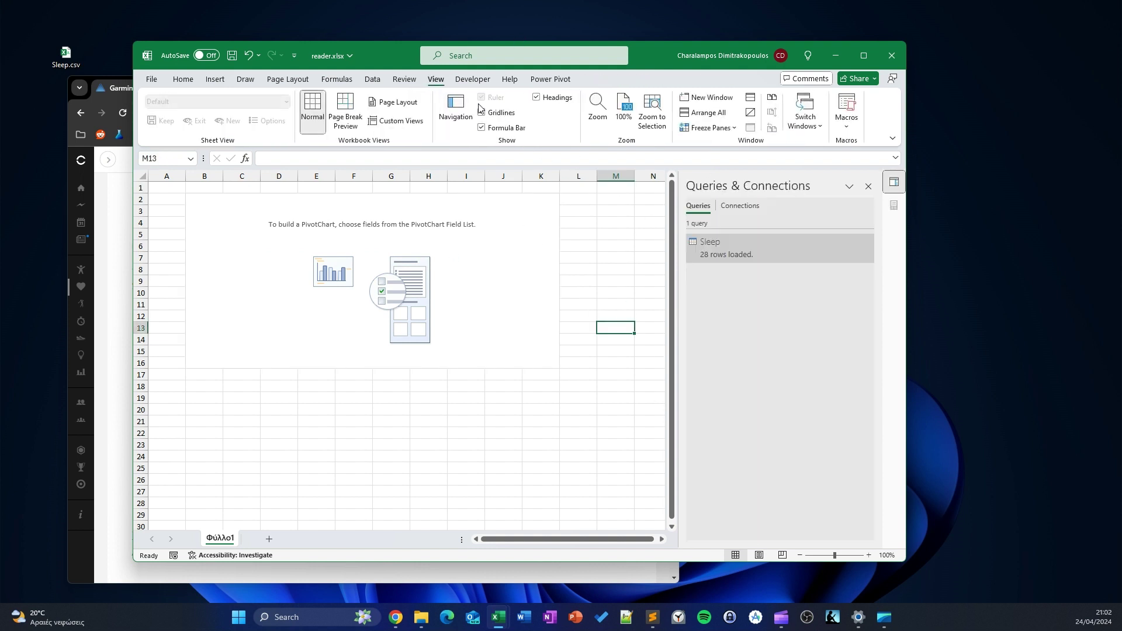
pyautogui.click(493, 114)
pyautogui.click(552, 272)
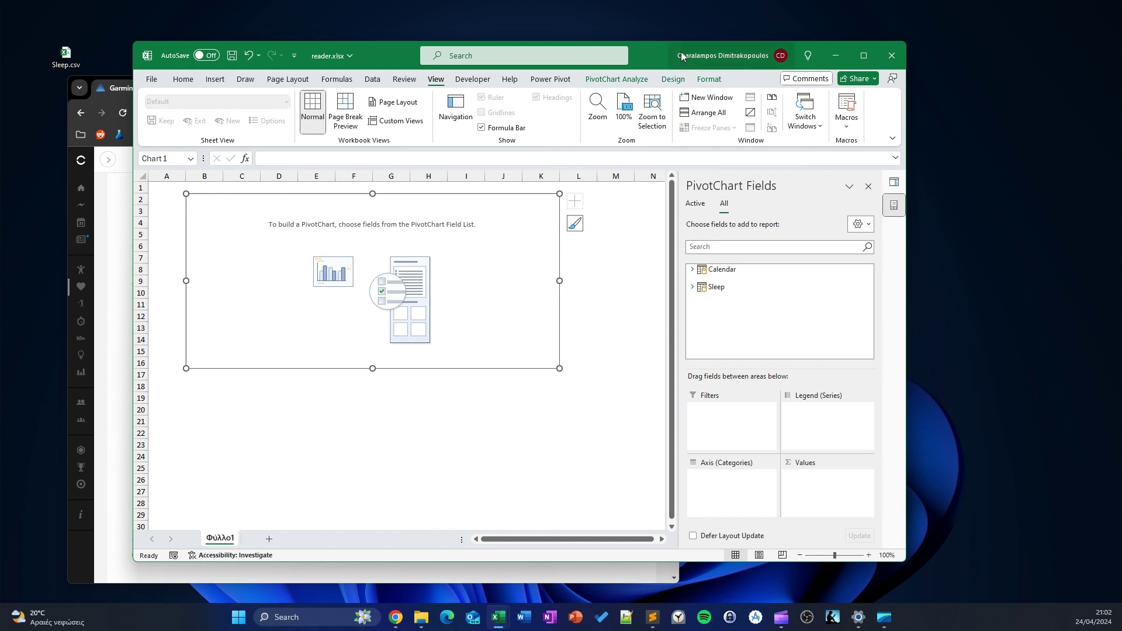
# Plot the Sleep table's Score as values against the Calendar table's Date on the PivotChart axis.
pyautogui.click(693, 270)
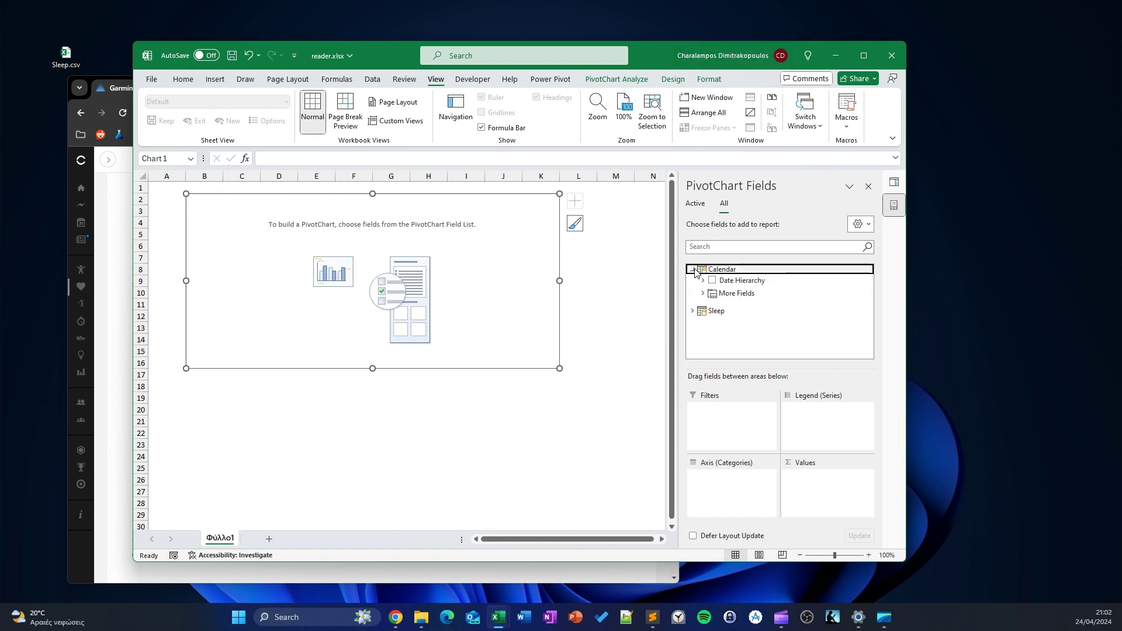
pyautogui.click(699, 292)
pyautogui.click(724, 280)
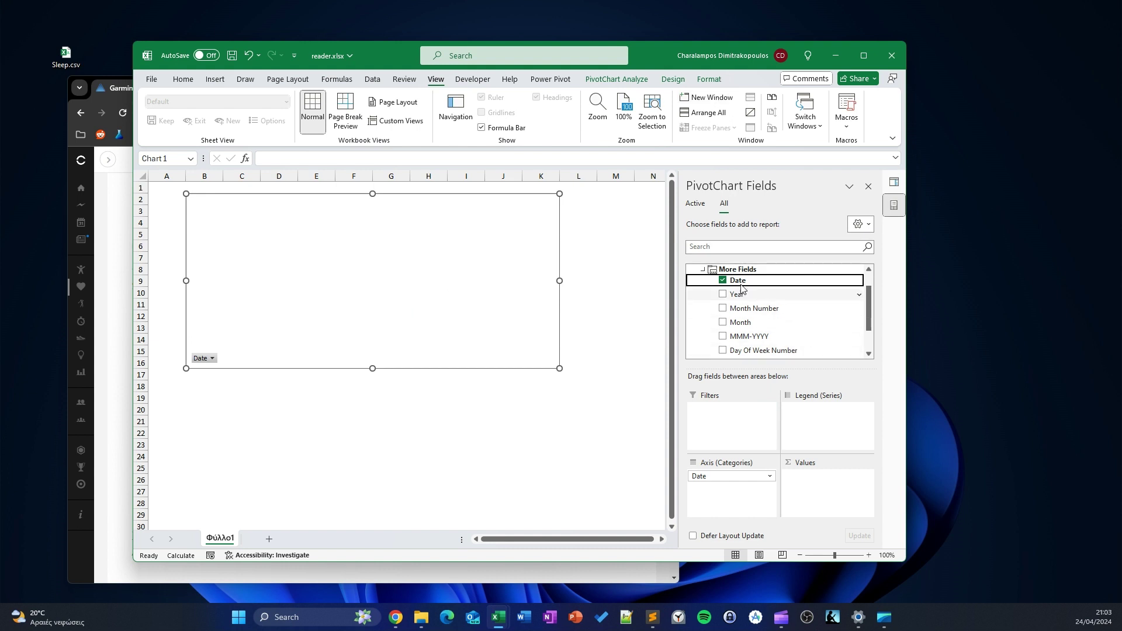
pyautogui.click(703, 269)
pyautogui.click(693, 310)
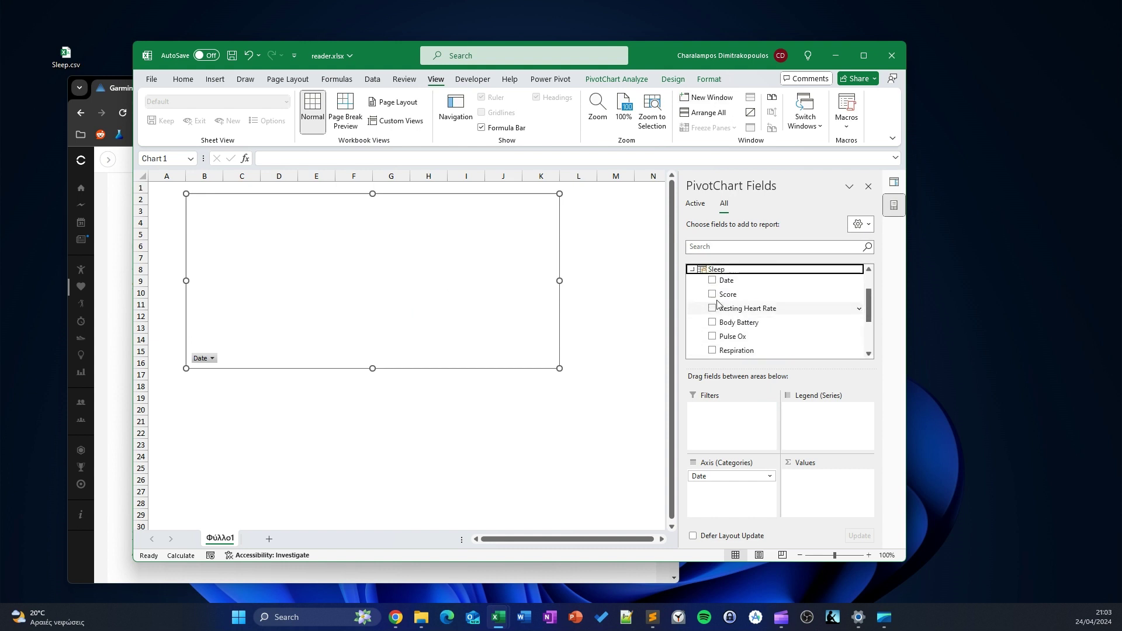
pyautogui.moveTo(722, 297); pyautogui.dragTo(830, 486)
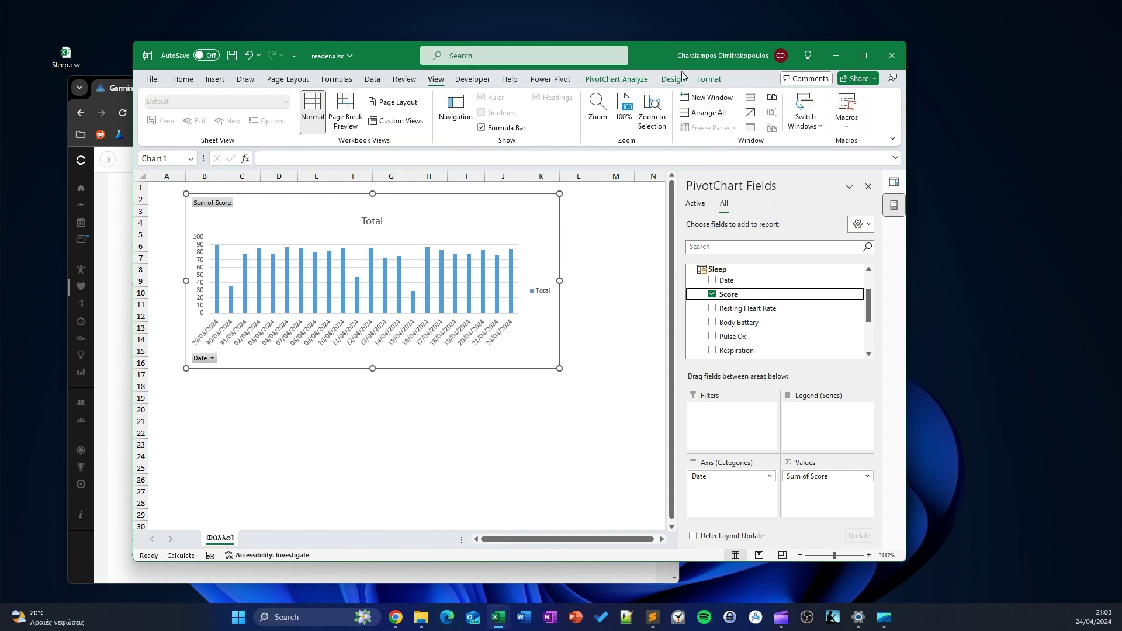
# Bring up the Garmin Connect sleep page in the browser and arrange it beside the workbook for comparison.
pyautogui.click(396, 616)
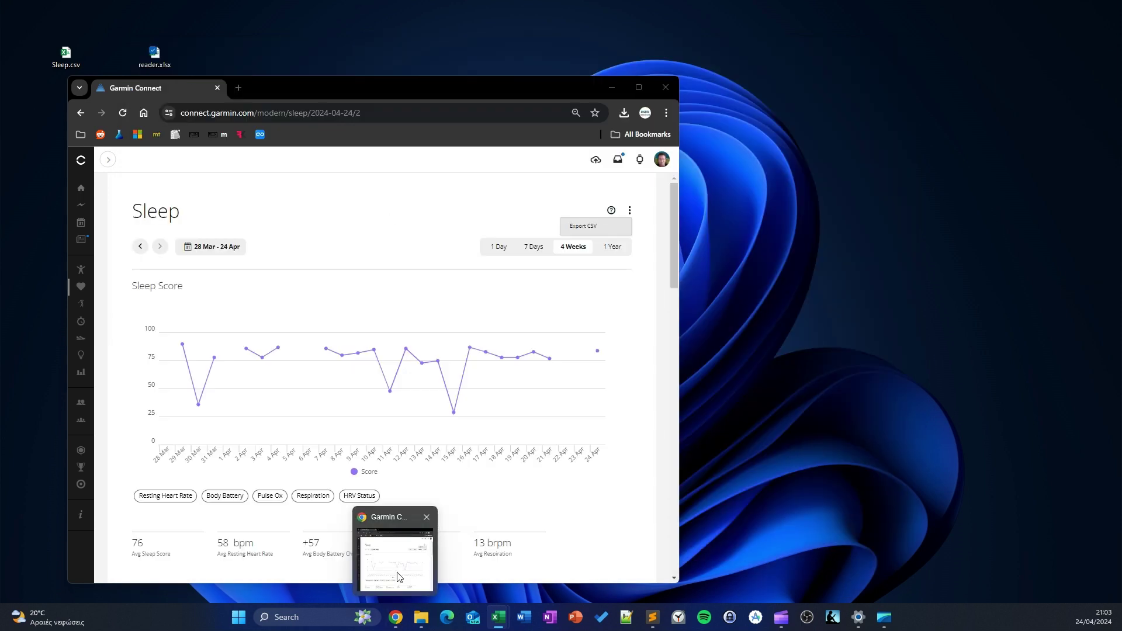
pyautogui.moveTo(449, 88); pyautogui.dragTo(841, 72)
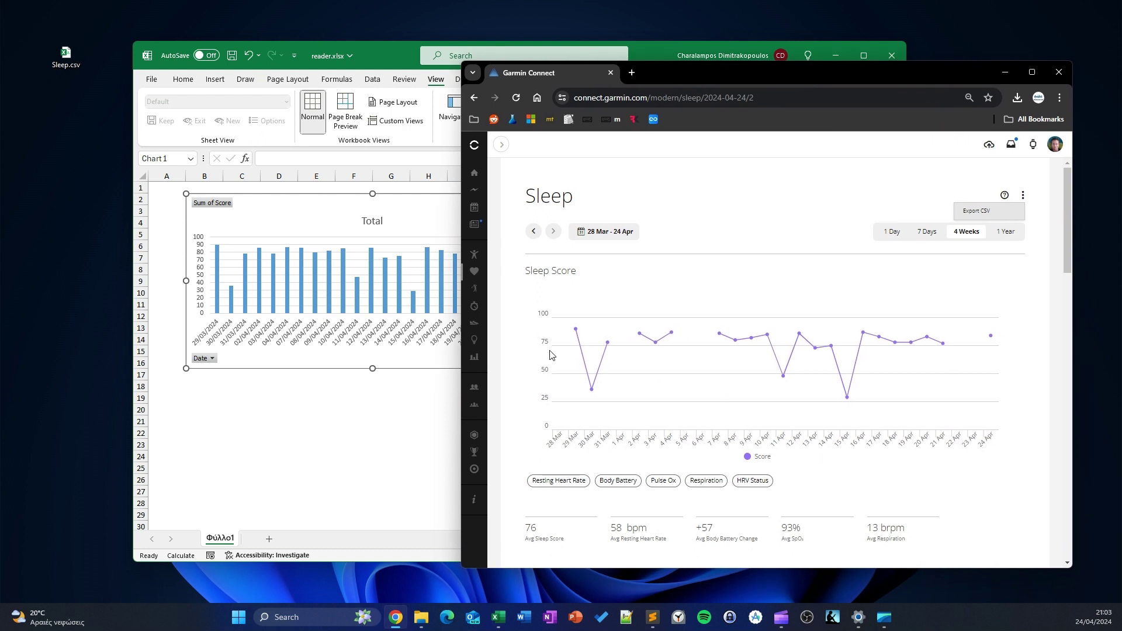
pyautogui.moveTo(378, 60); pyautogui.dragTo(271, 39)
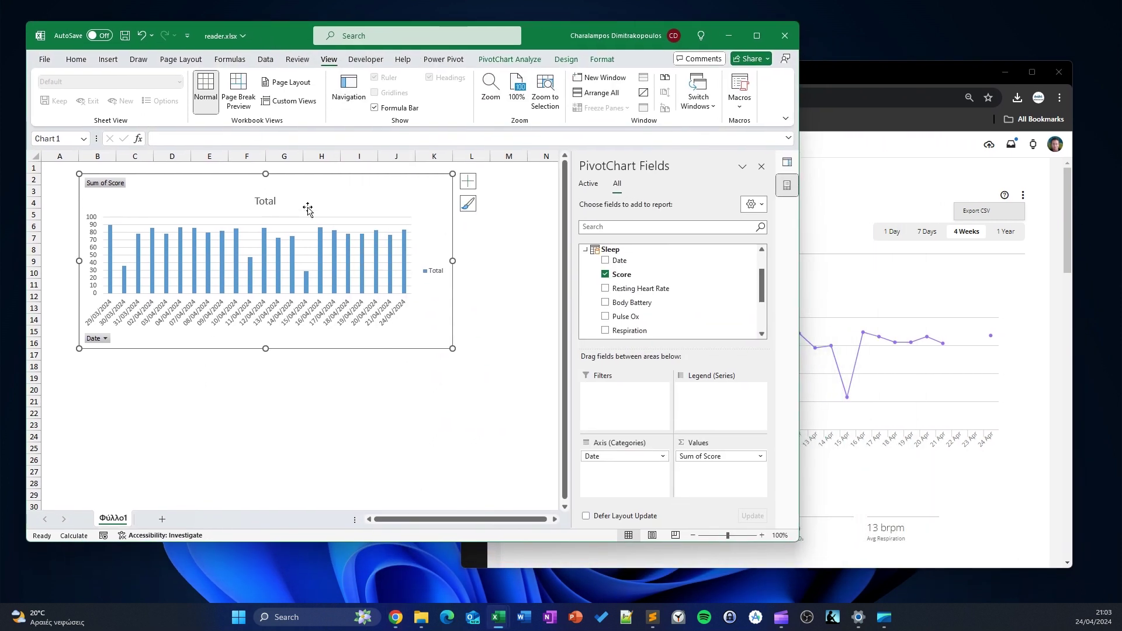
# Change the PivotChart type to Line with Markers and compare it with the Garmin Connect sleep score chart.
pyautogui.click(564, 59)
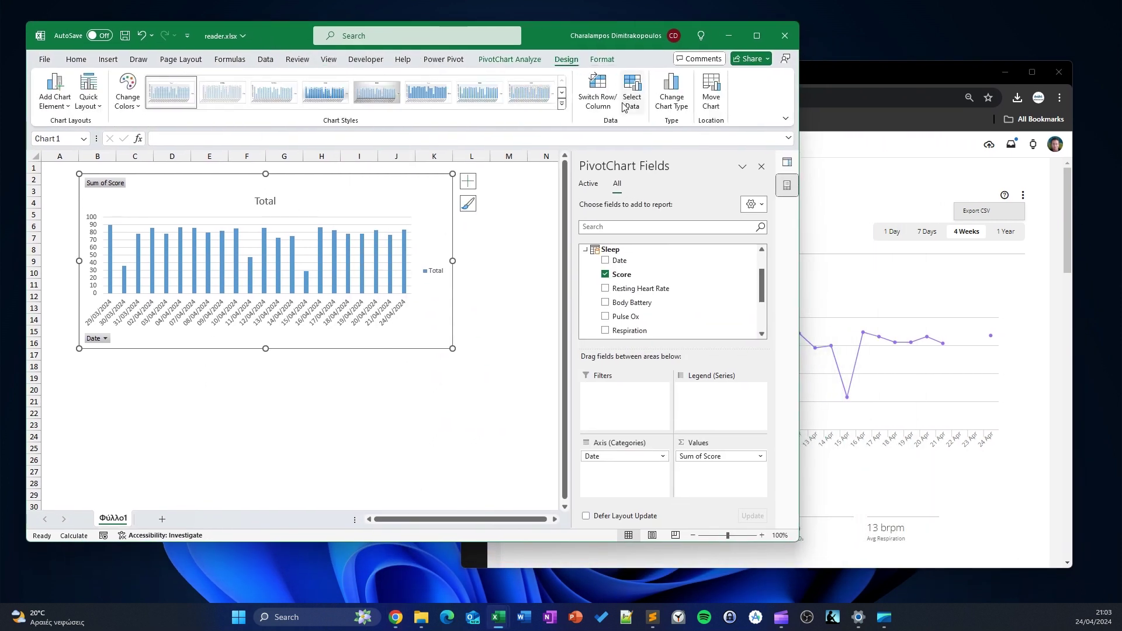
pyautogui.click(671, 93)
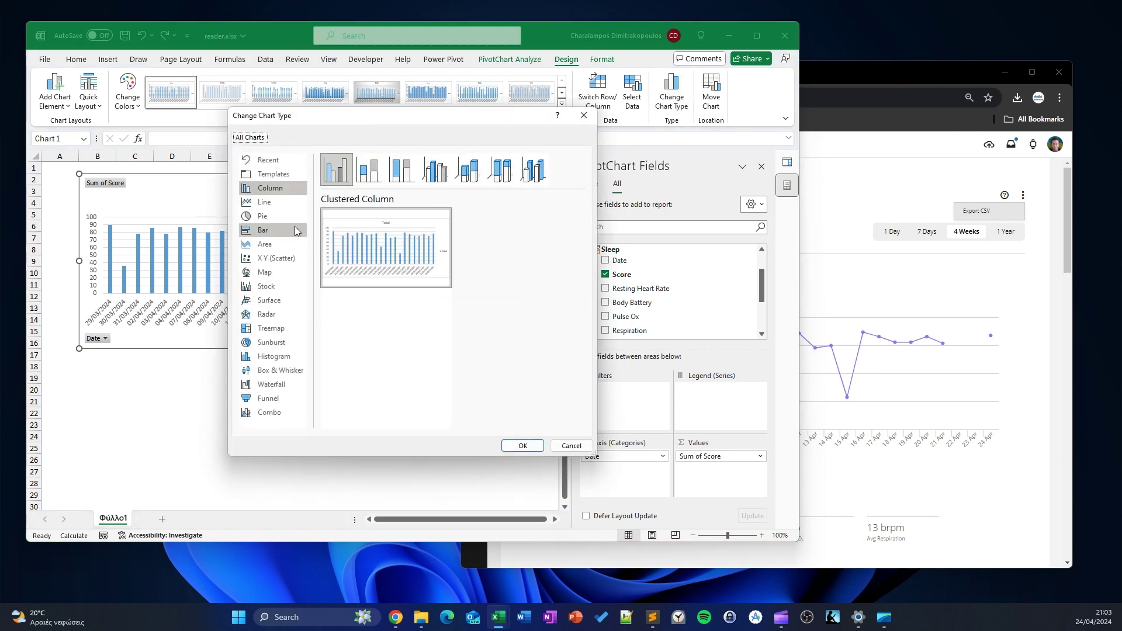
pyautogui.click(279, 203)
pyautogui.click(435, 170)
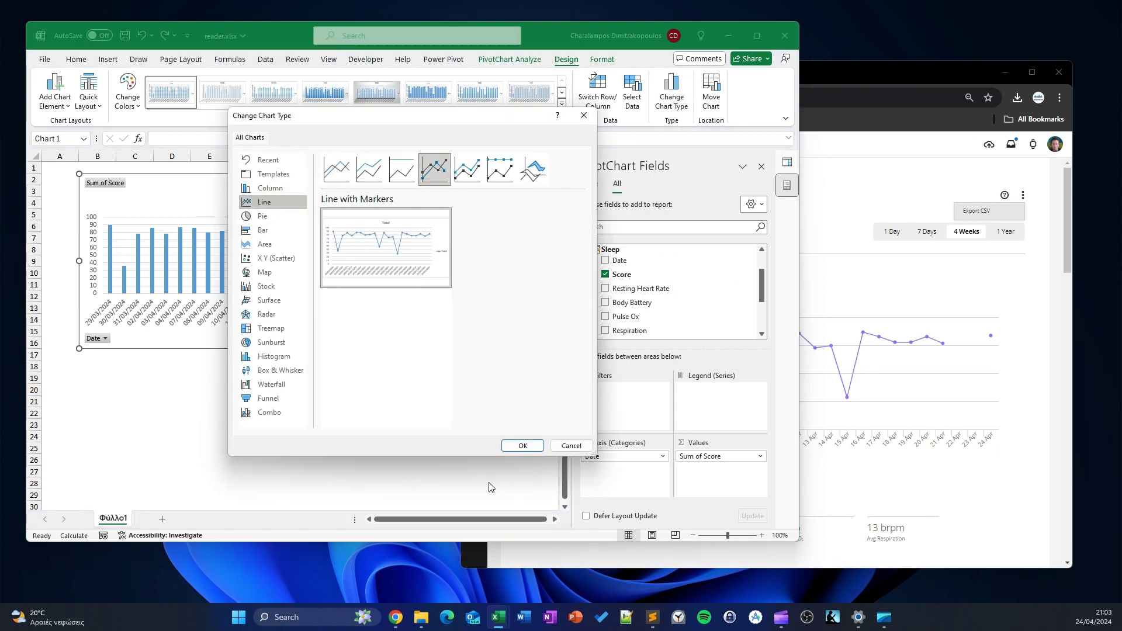
pyautogui.click(523, 447)
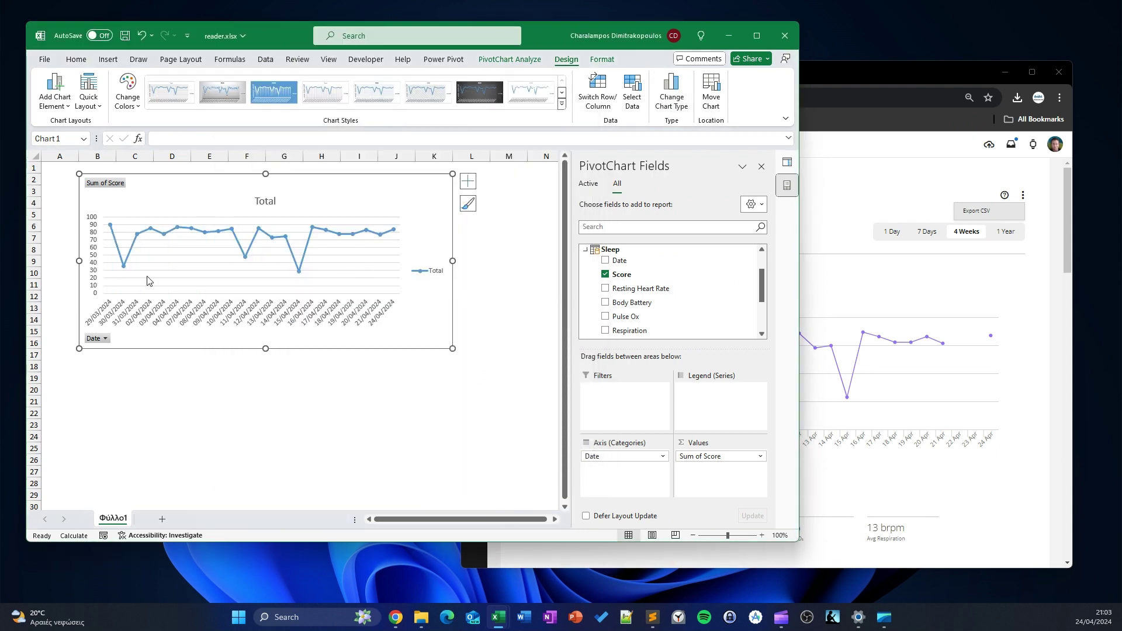
pyautogui.click(865, 78)
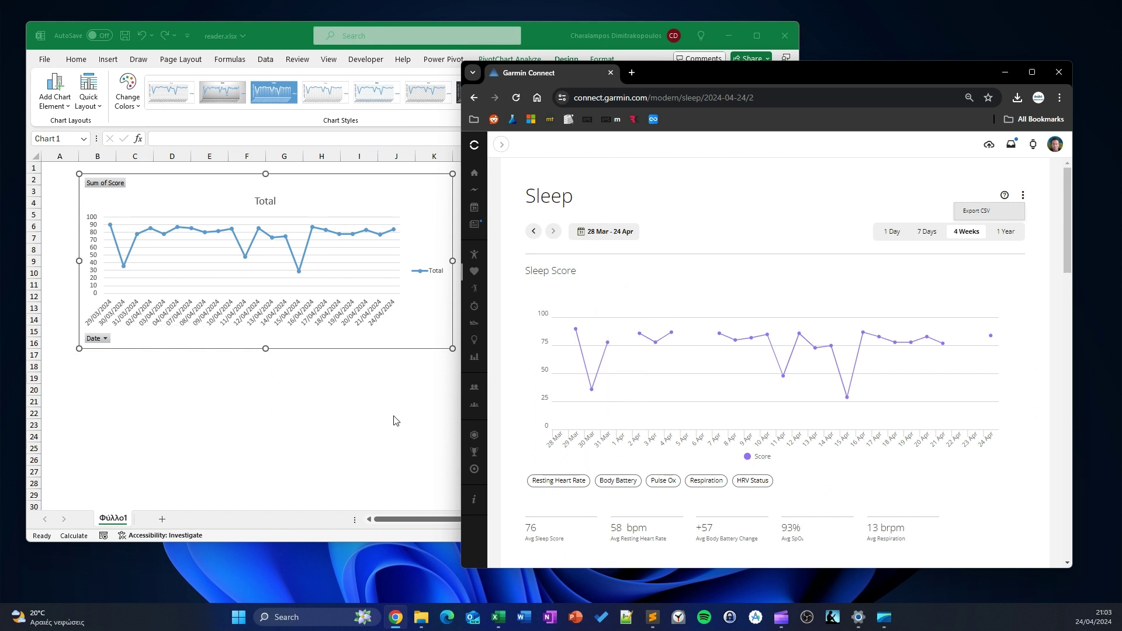
# Place the PivotChart's legend at the bottom and delete the chart title.
pyautogui.click(444, 178)
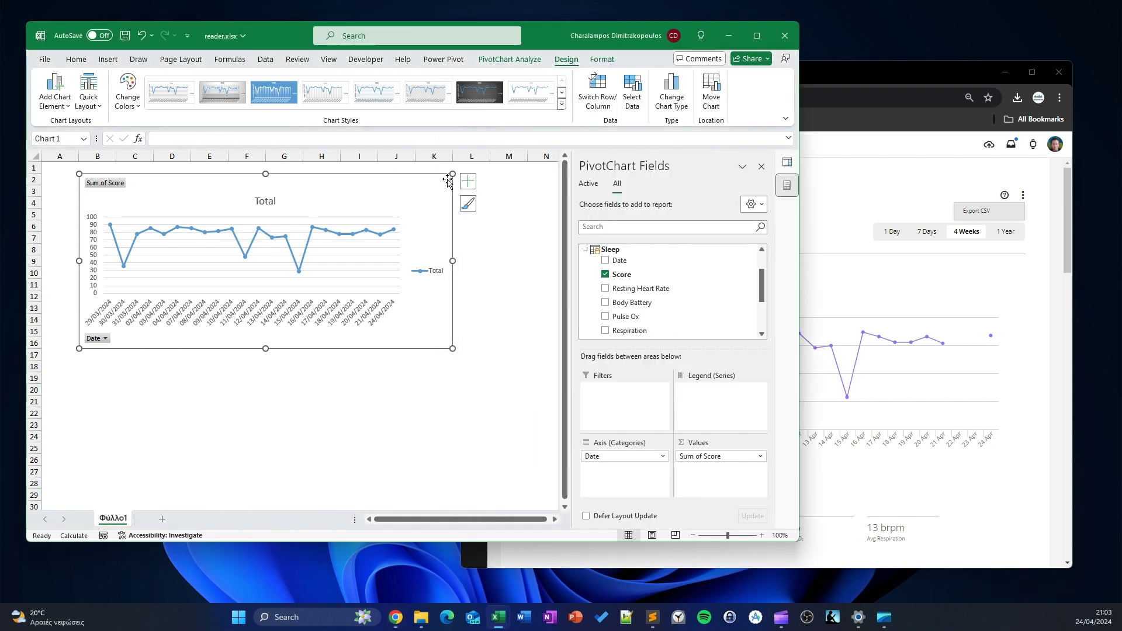
pyautogui.click(463, 188)
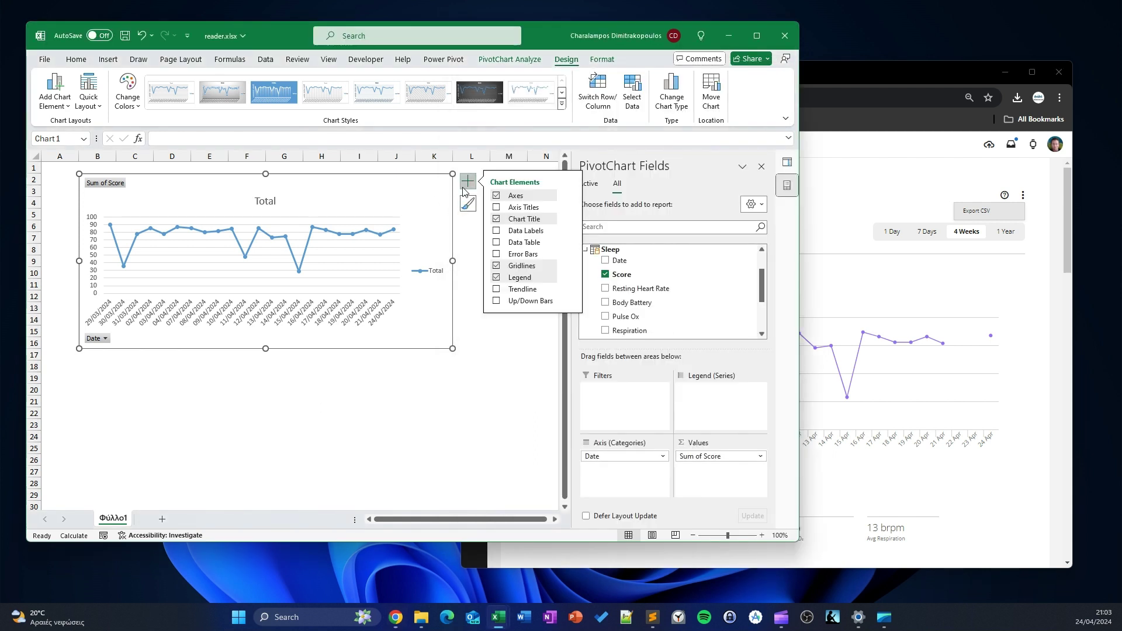
pyautogui.moveTo(578, 281)
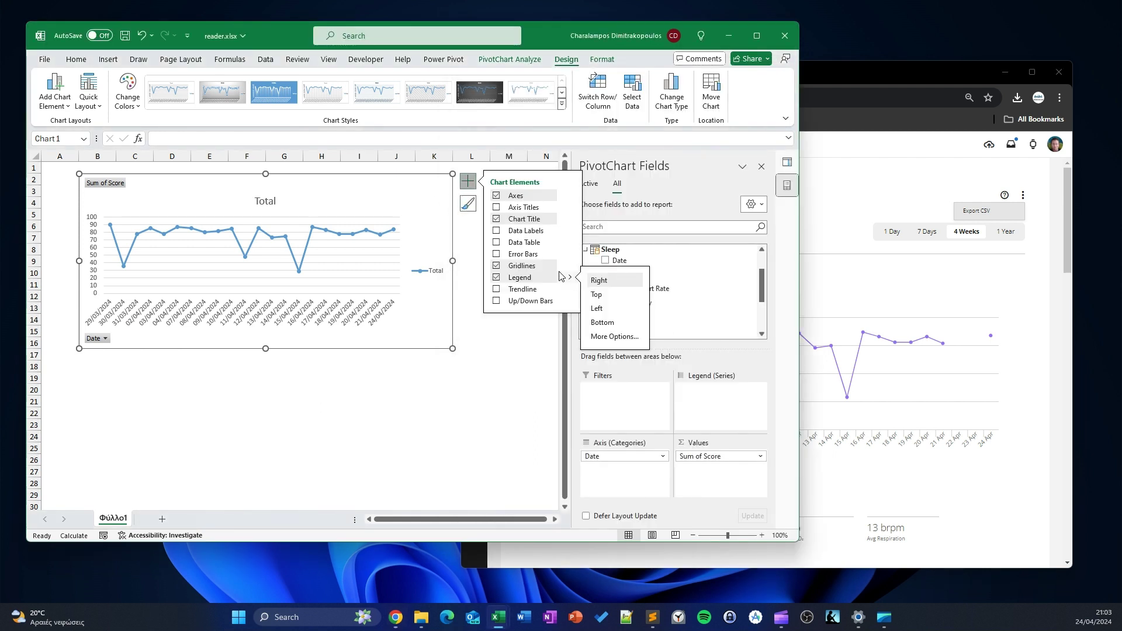
pyautogui.click(602, 322)
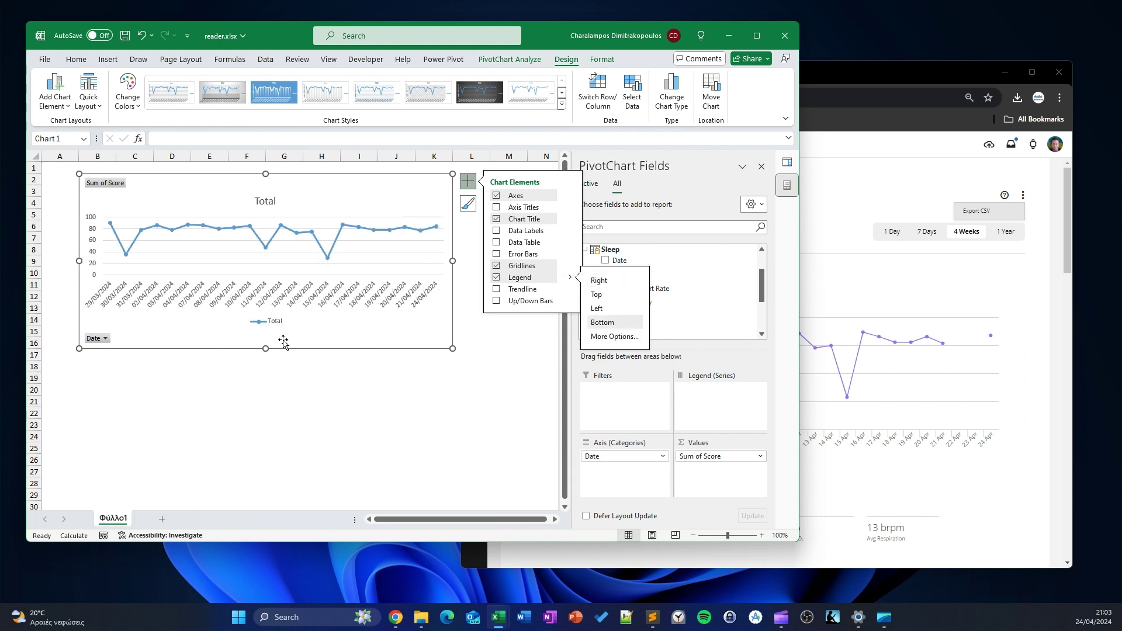
pyautogui.click(267, 202)
pyautogui.press('Delete')
# Maximize the workbook window and hide all field buttons on the PivotChart.
pyautogui.click(602, 59)
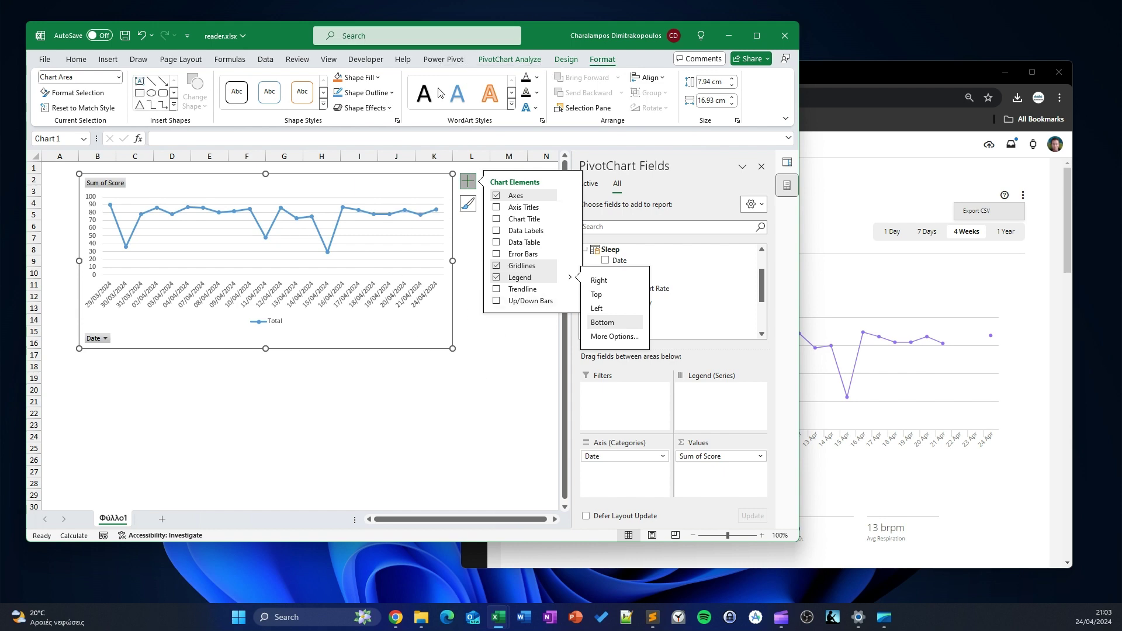
pyautogui.moveTo(438, 414); pyautogui.dragTo(439, 402)
pyautogui.moveTo(429, 333); pyautogui.dragTo(430, 330)
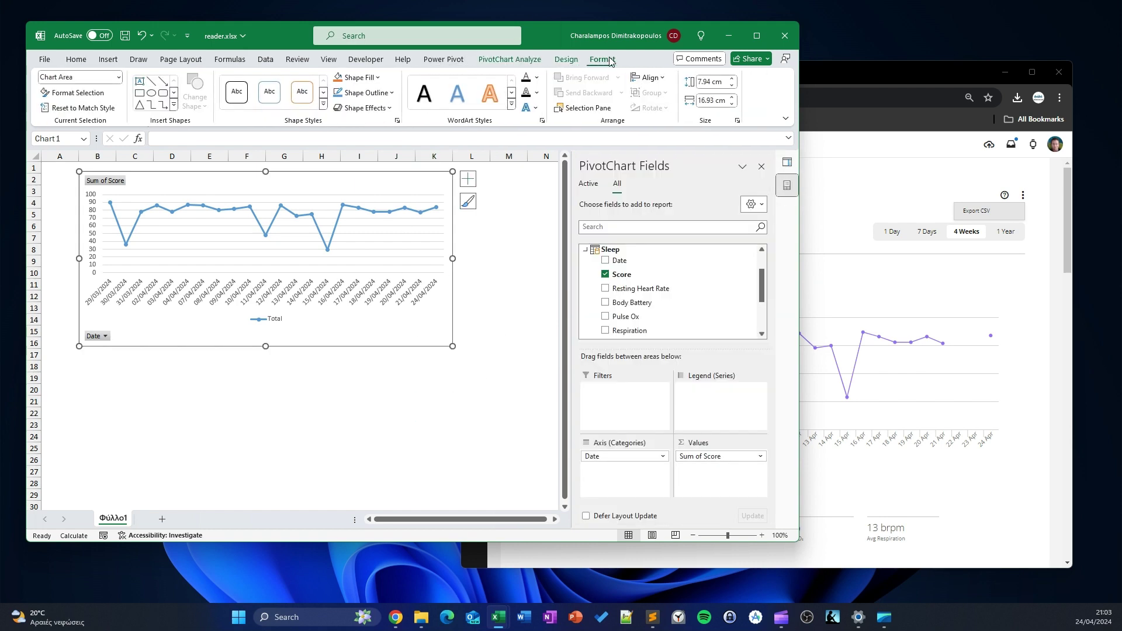
pyautogui.click(566, 60)
pyautogui.click(601, 60)
pyautogui.click(757, 35)
pyautogui.click(537, 37)
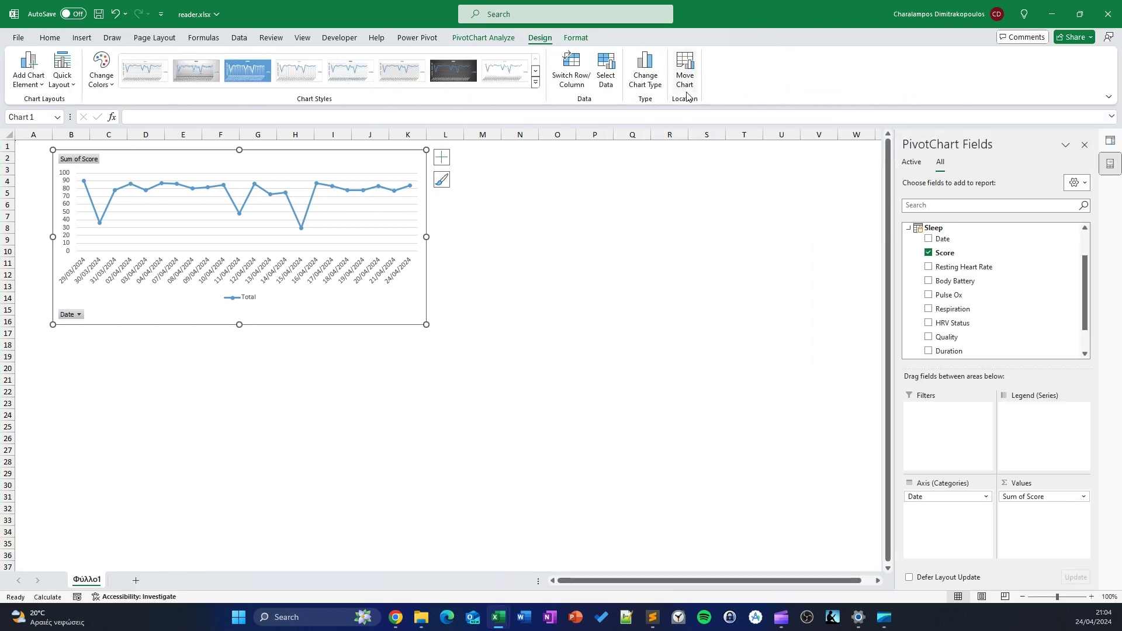
pyautogui.click(482, 38)
pyautogui.click(662, 80)
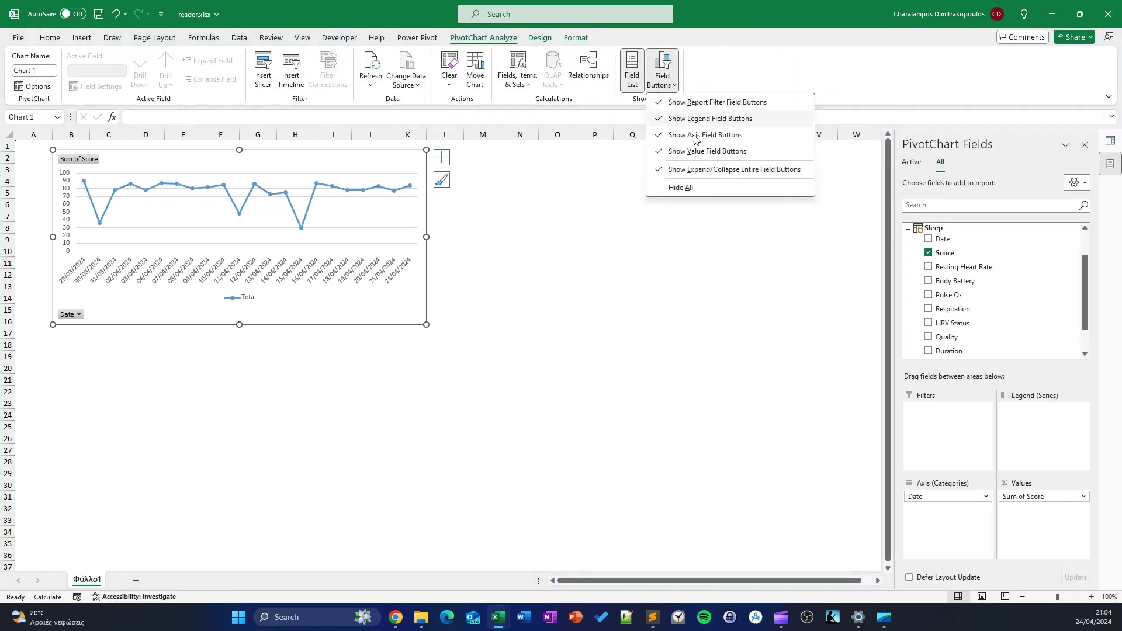
pyautogui.click(677, 188)
# Align the PivotChart's top edge with the top of row 2.
pyautogui.click(354, 425)
pyautogui.click(325, 314)
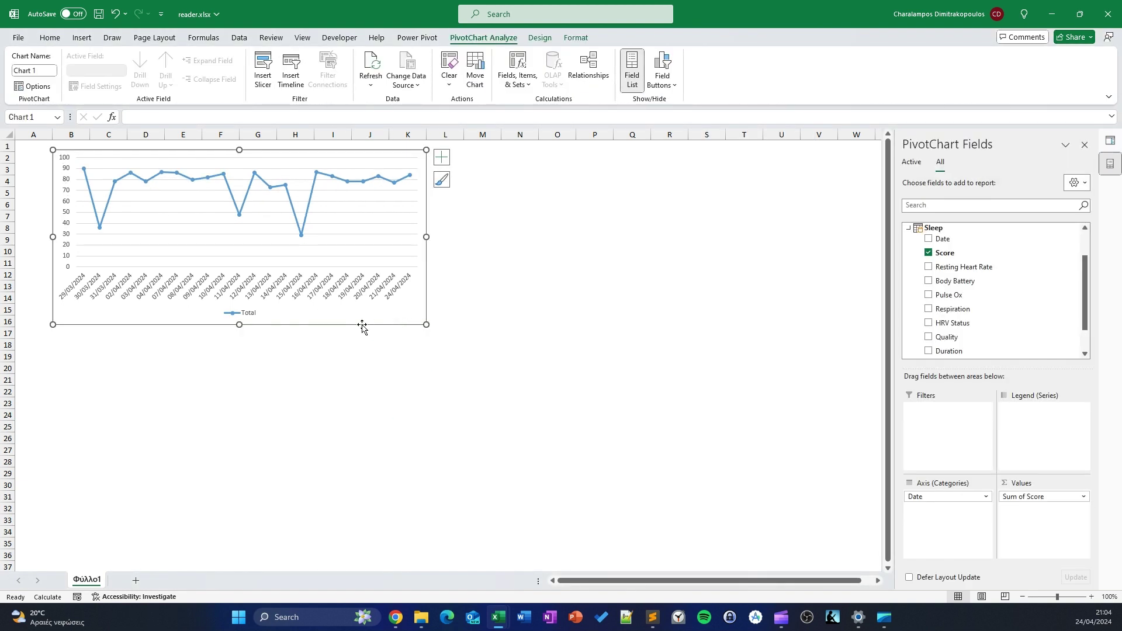
pyautogui.moveTo(360, 324)
pyautogui.mouseDown()
pyautogui.moveTo(379, 337)
pyautogui.moveTo(359, 320)
pyautogui.mouseUp()
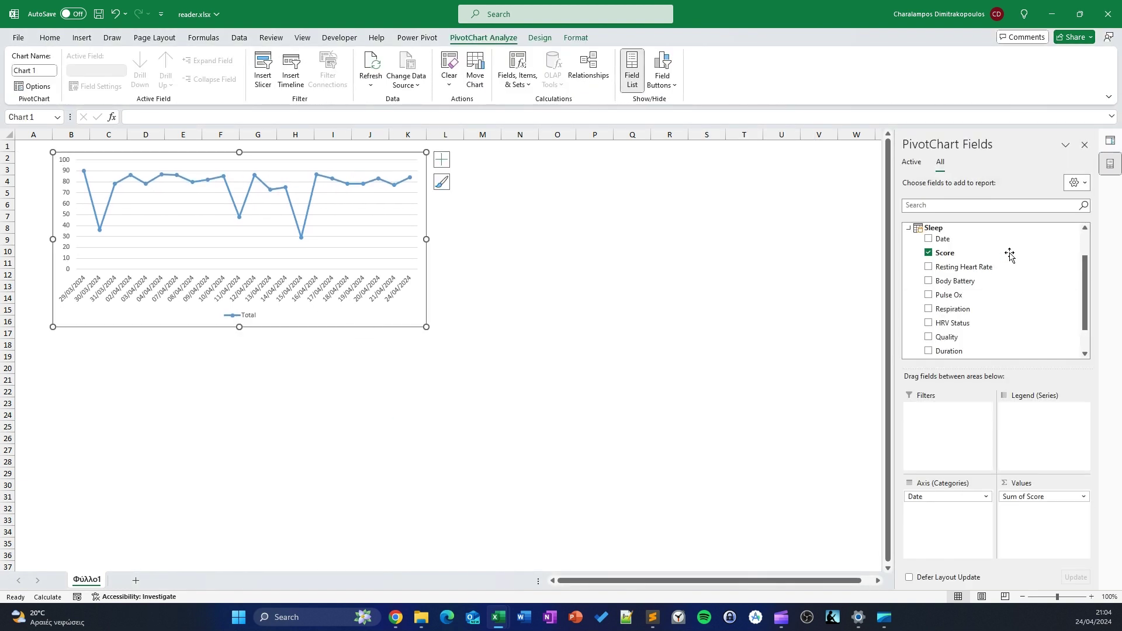
# Open the Sleep query in the Power Query Editor and check the Score column for missing values.
pyautogui.click(1110, 140)
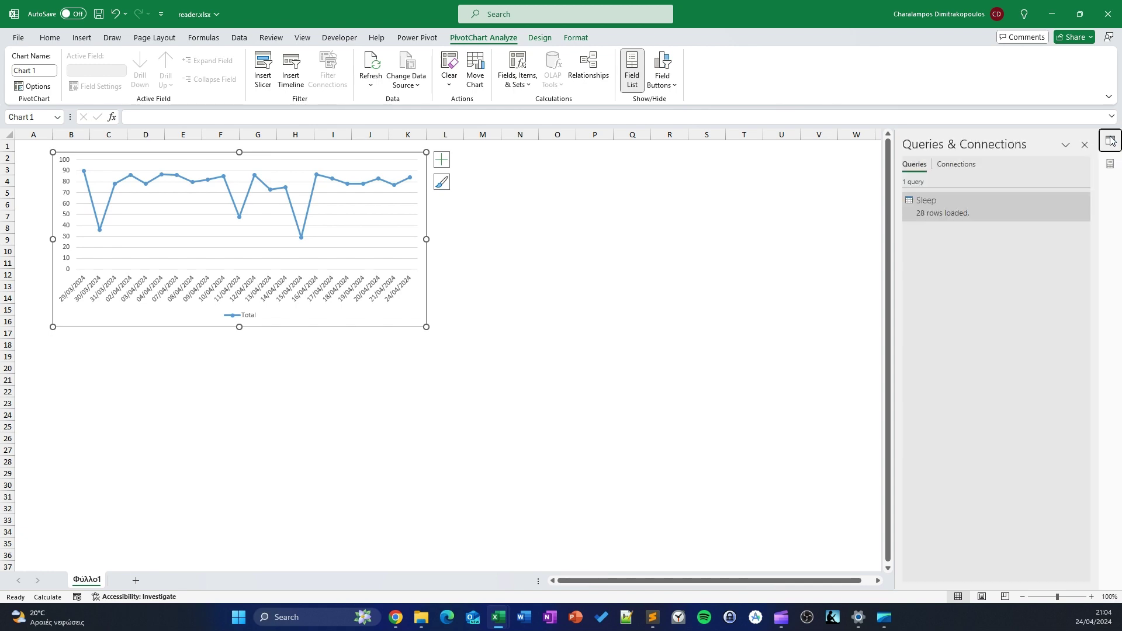
pyautogui.doubleClick(948, 204)
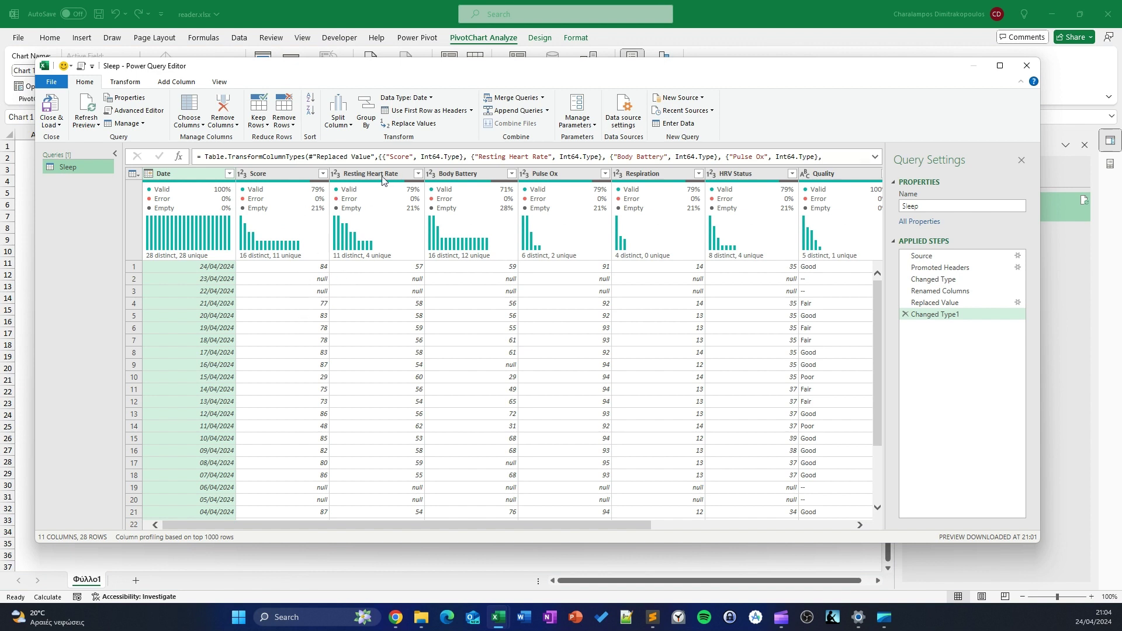
pyautogui.click(323, 267)
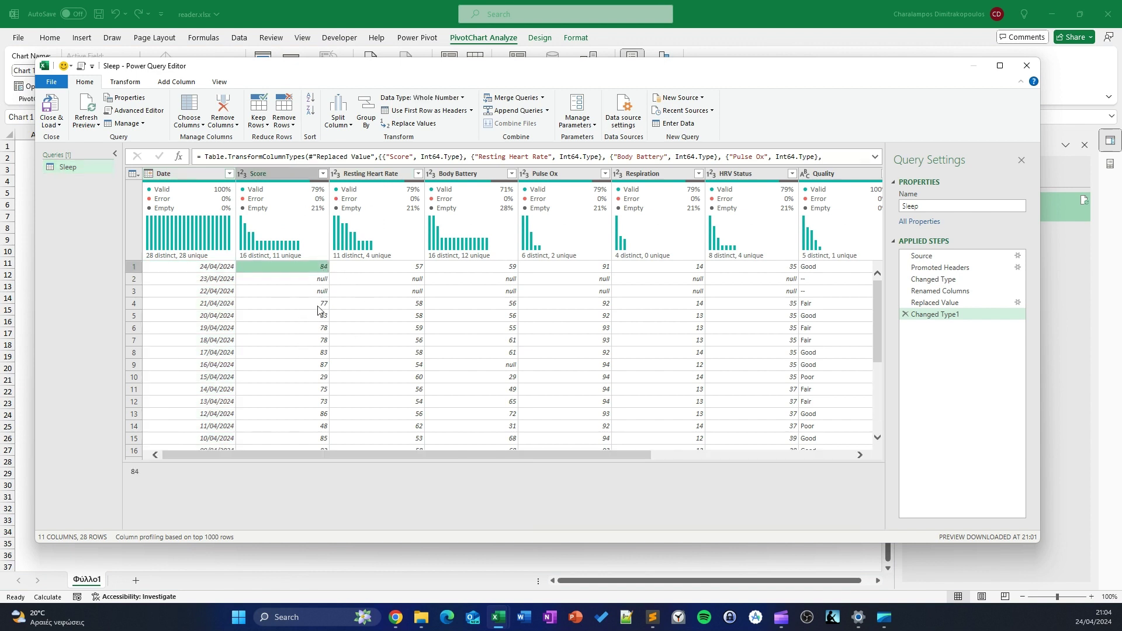
pyautogui.moveTo(318, 309); pyautogui.dragTo(320, 329)
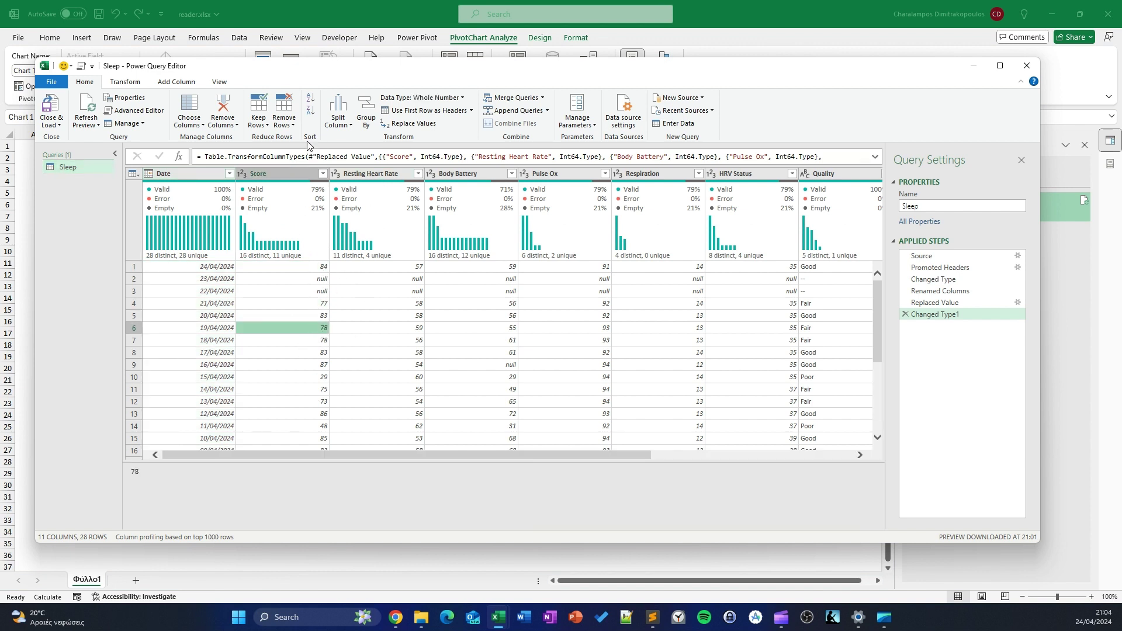
pyautogui.click(309, 291)
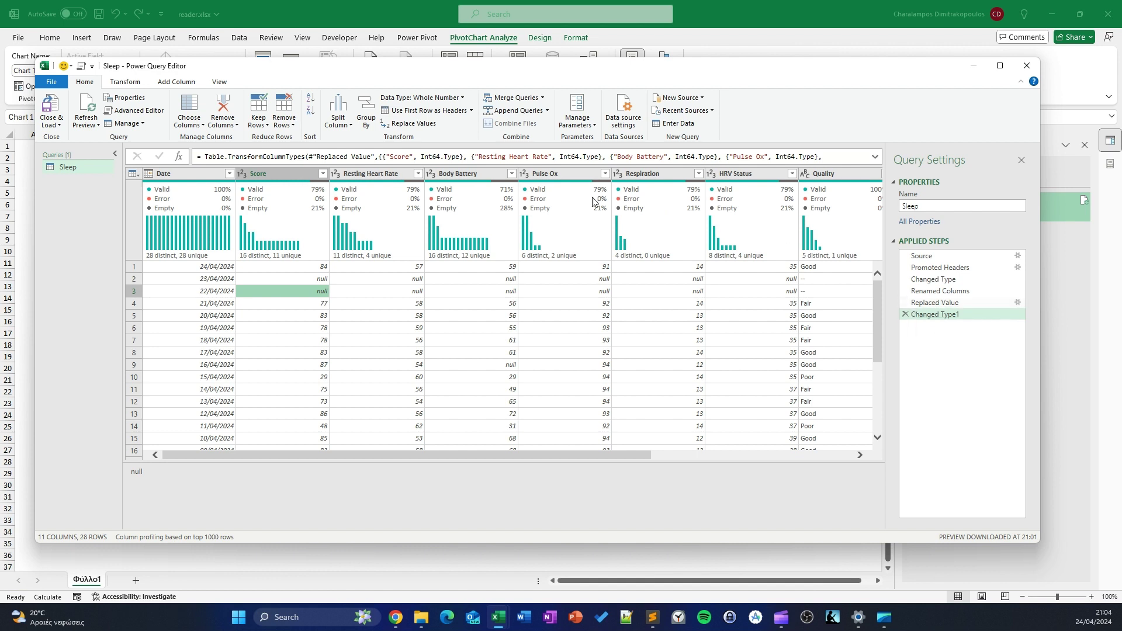
# Add a custom column named Custom with the constant formula 0 to the Sleep query.
pyautogui.click(303, 178)
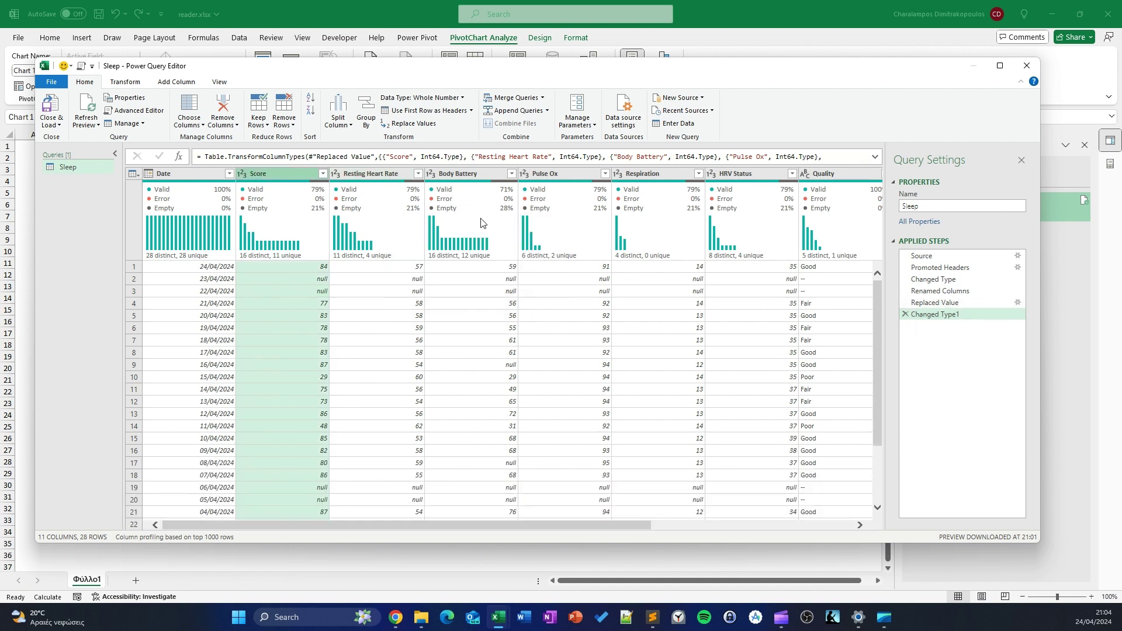
pyautogui.click(175, 83)
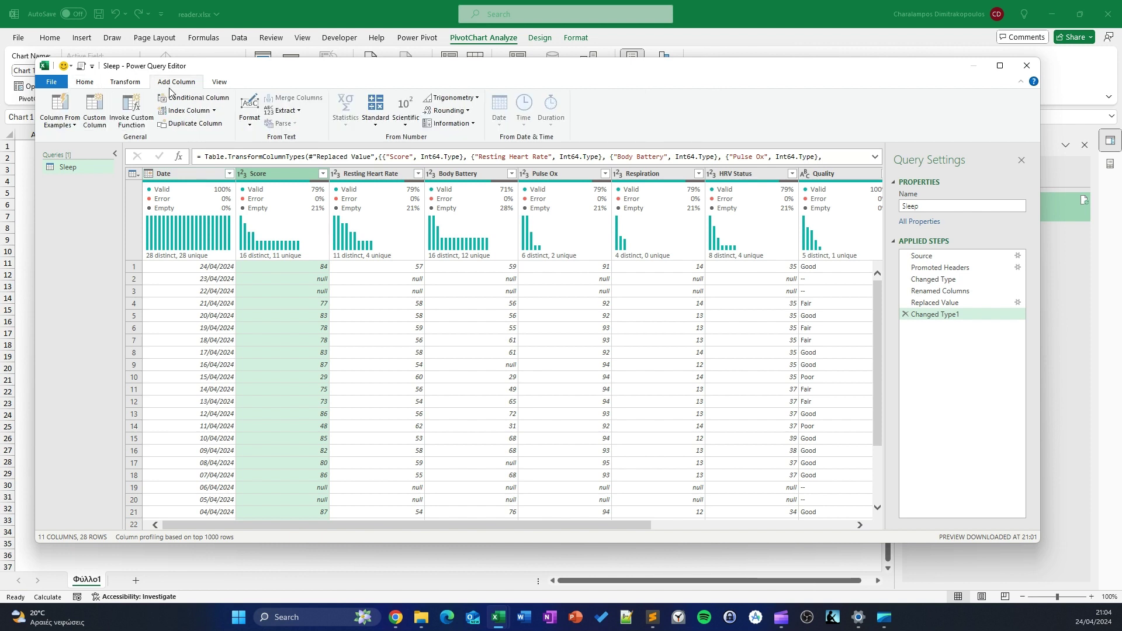
pyautogui.click(93, 123)
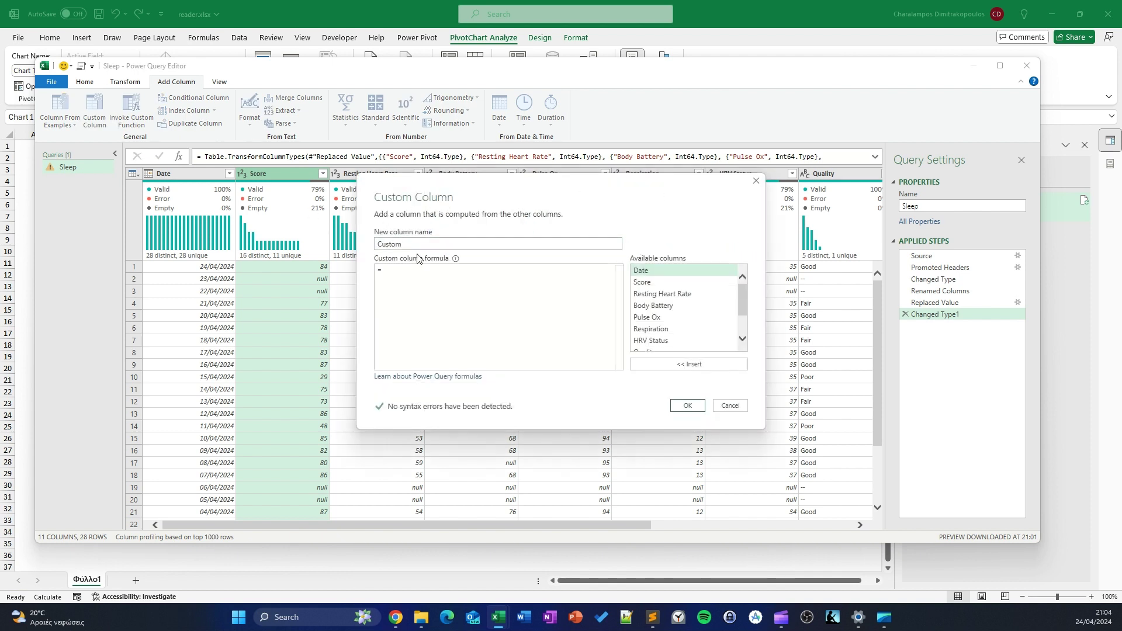
pyautogui.click(686, 405)
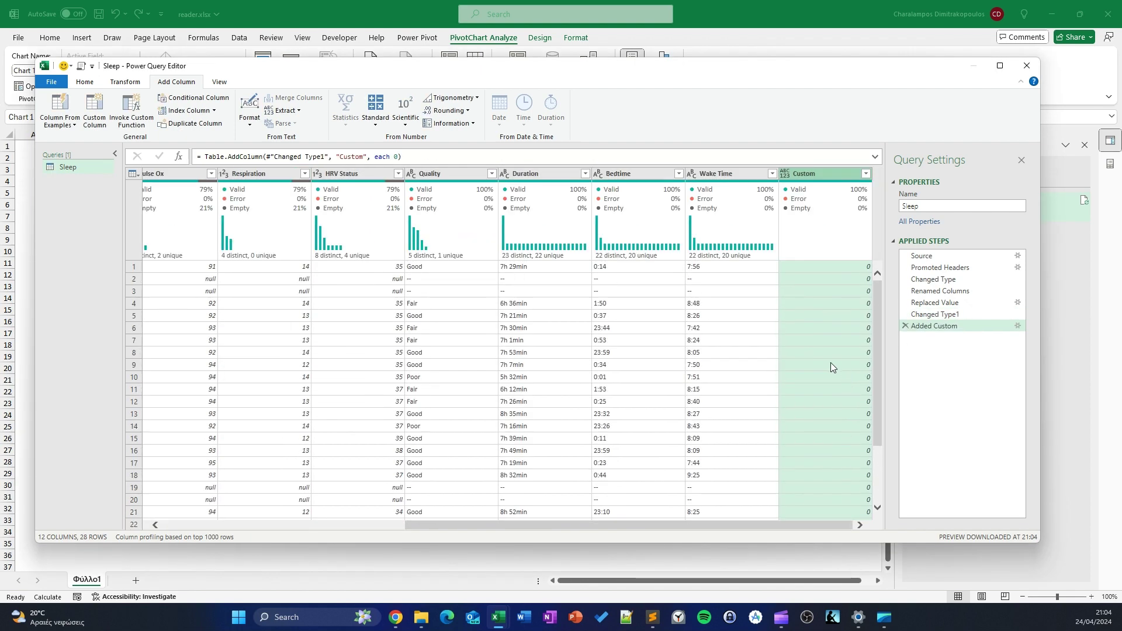
# Close the Power Query Editor and load the Sleep query back to the workbook.
pyautogui.hscroll(-5, 830, 318)
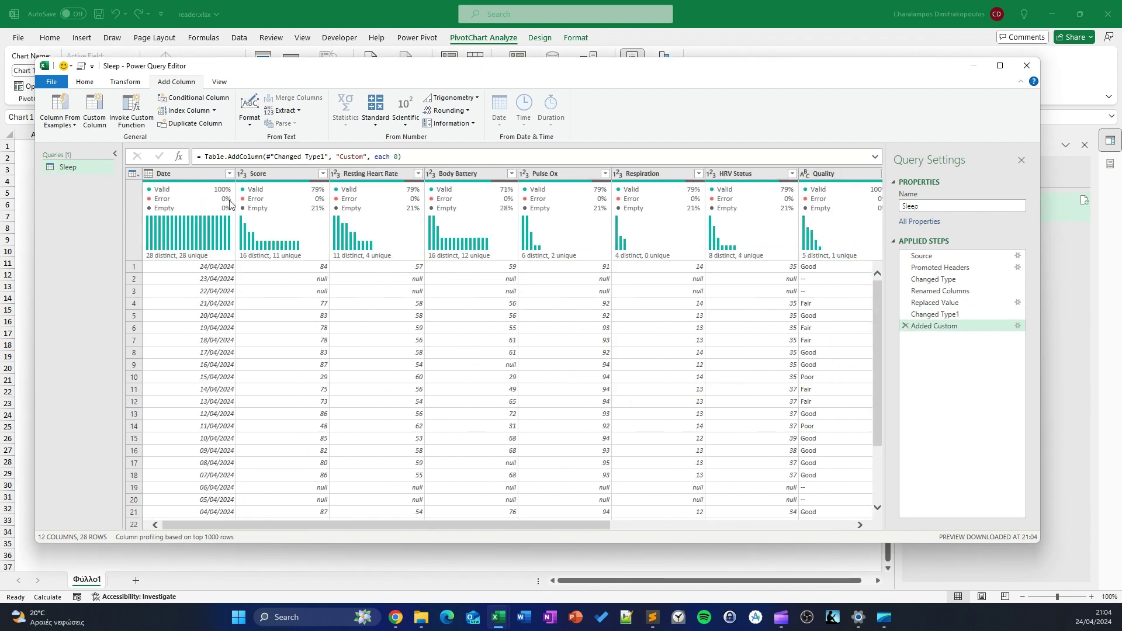
pyautogui.click(85, 82)
pyautogui.click(50, 122)
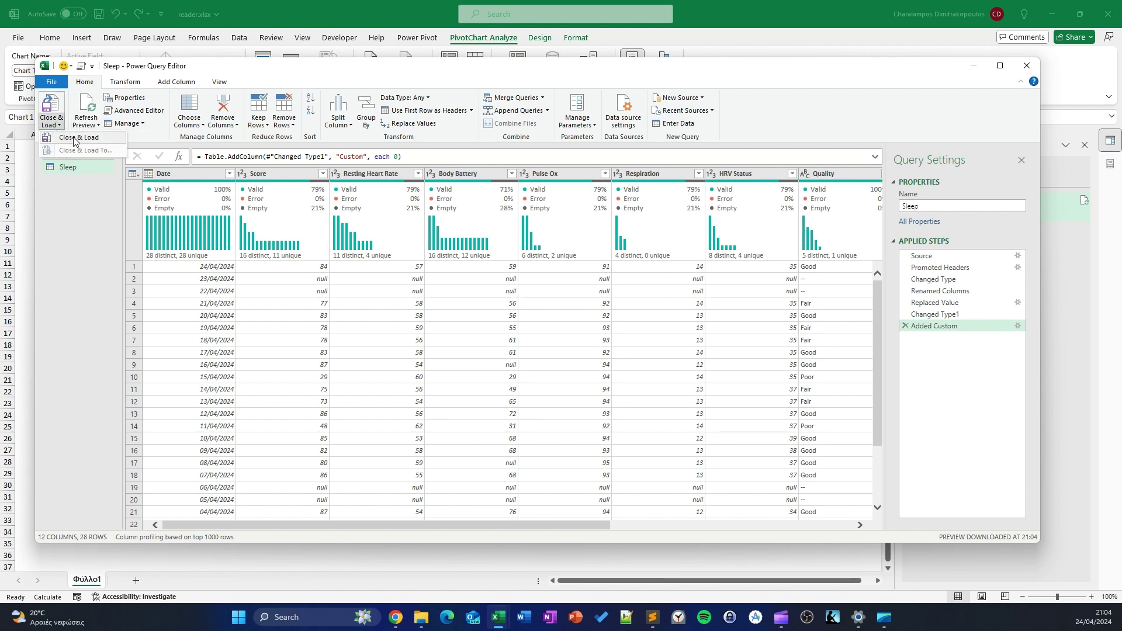
pyautogui.click(74, 138)
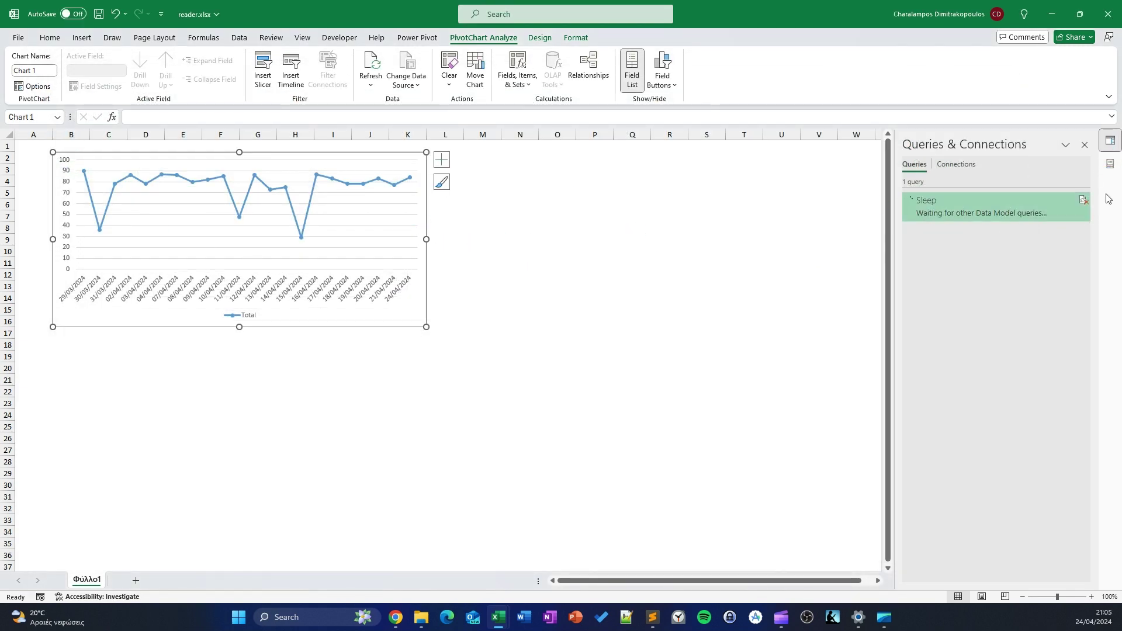
# Add the Custom field of the Sleep table to the PivotChart's values below Sum of Score.
pyautogui.click(1109, 164)
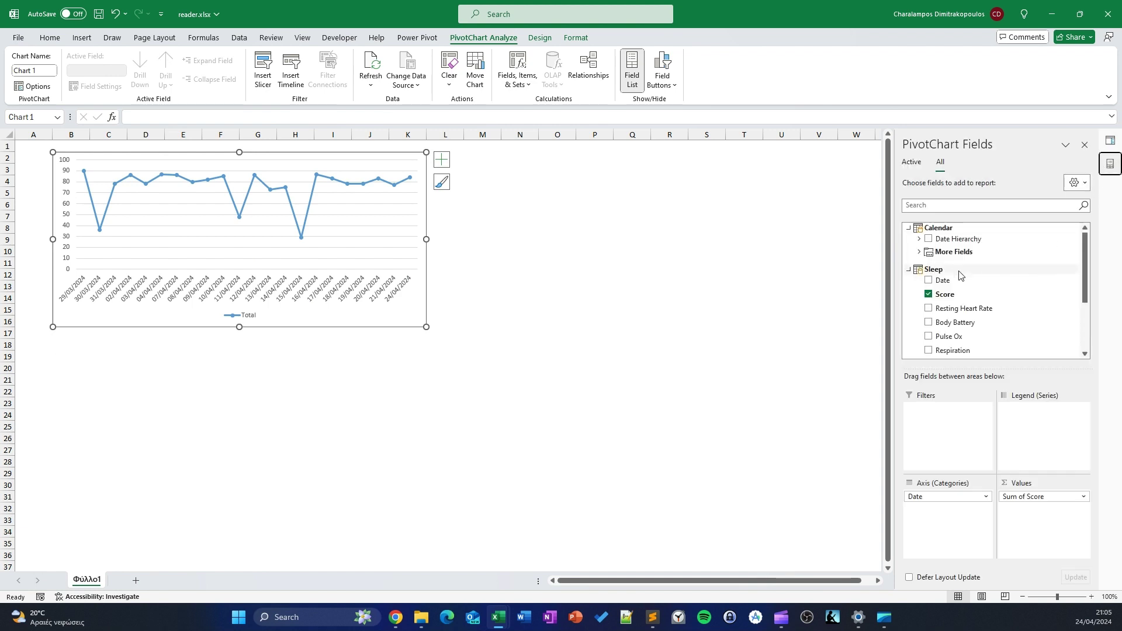
pyautogui.scroll(-2, 959, 274)
pyautogui.moveTo(946, 346); pyautogui.dragTo(1030, 519)
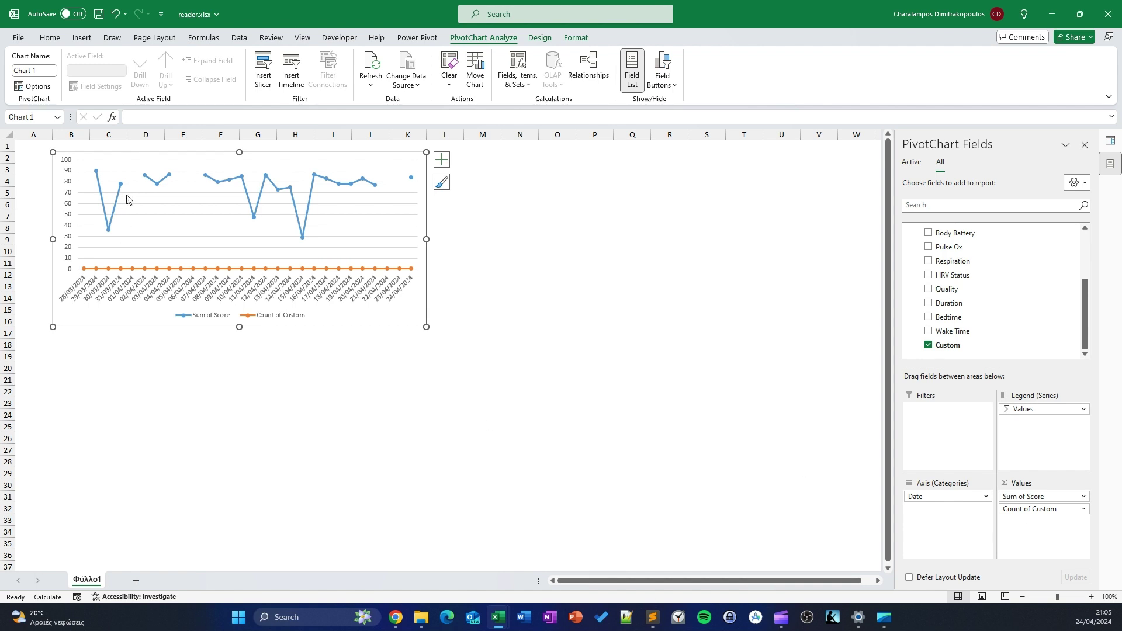
# Format the PivotChart's Count of Custom series with no line.
pyautogui.click(229, 269)
pyautogui.click(447, 377)
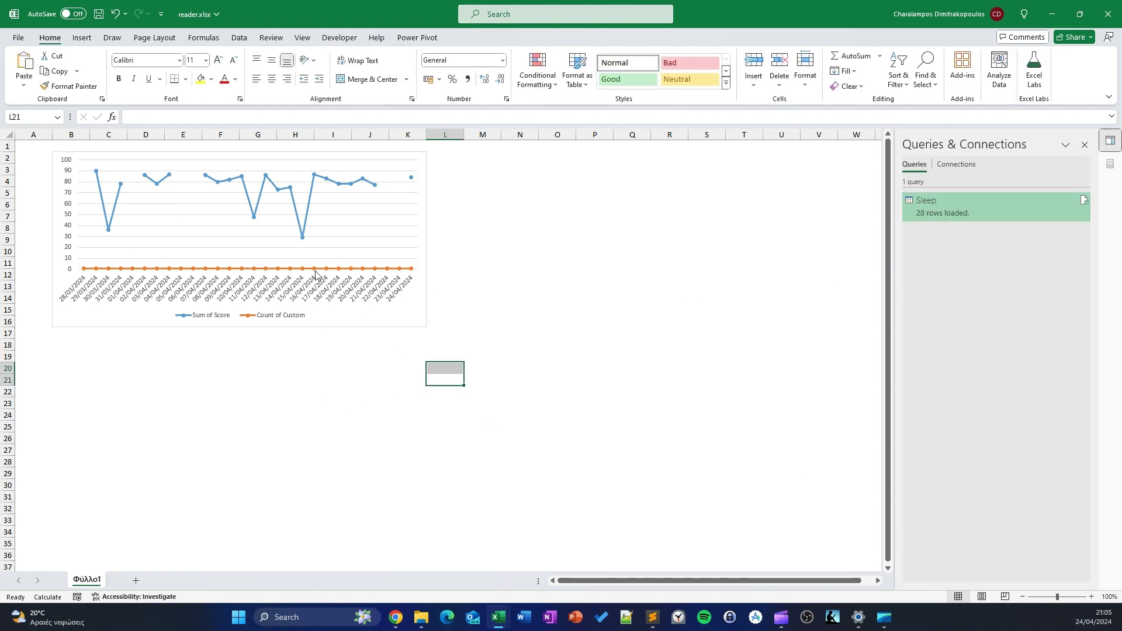
pyautogui.click(324, 270)
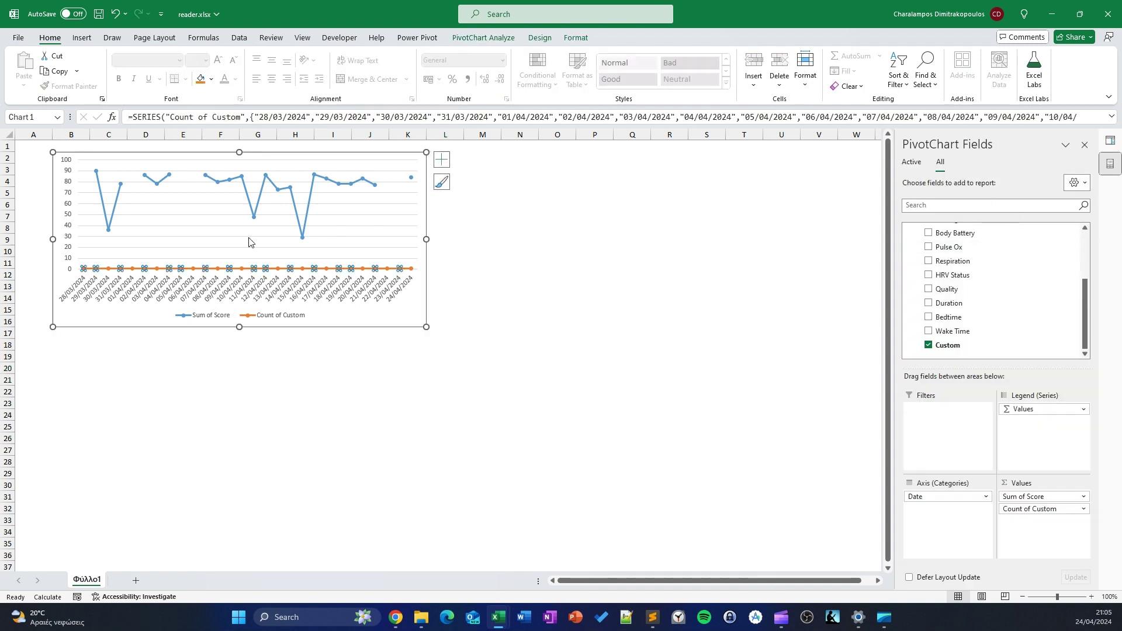
pyautogui.press('Escape')
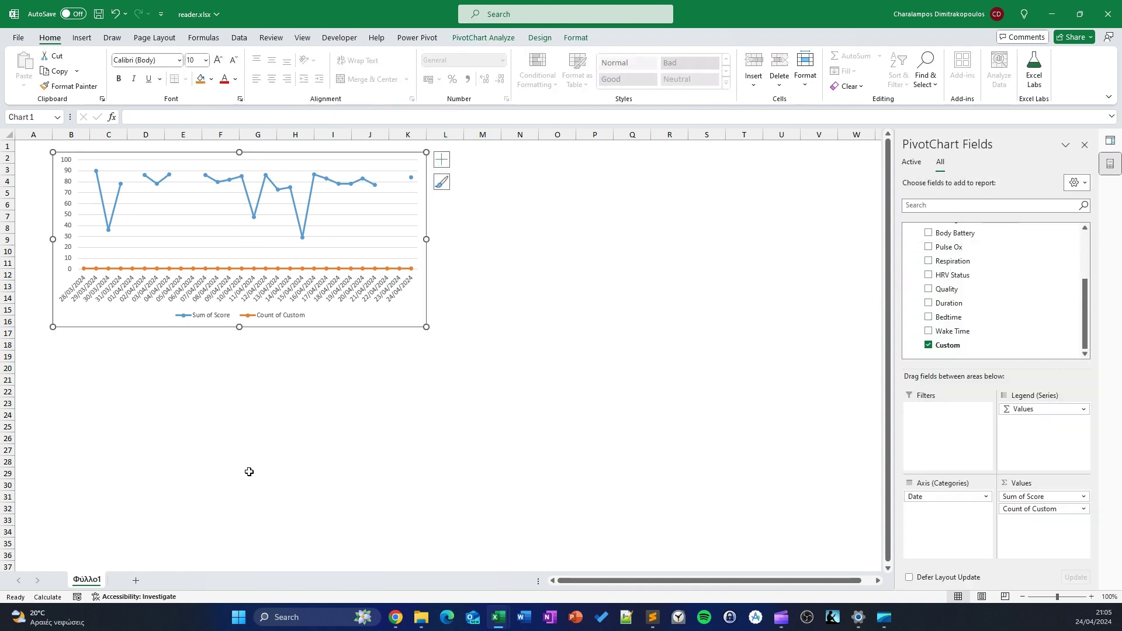
pyautogui.doubleClick(328, 327)
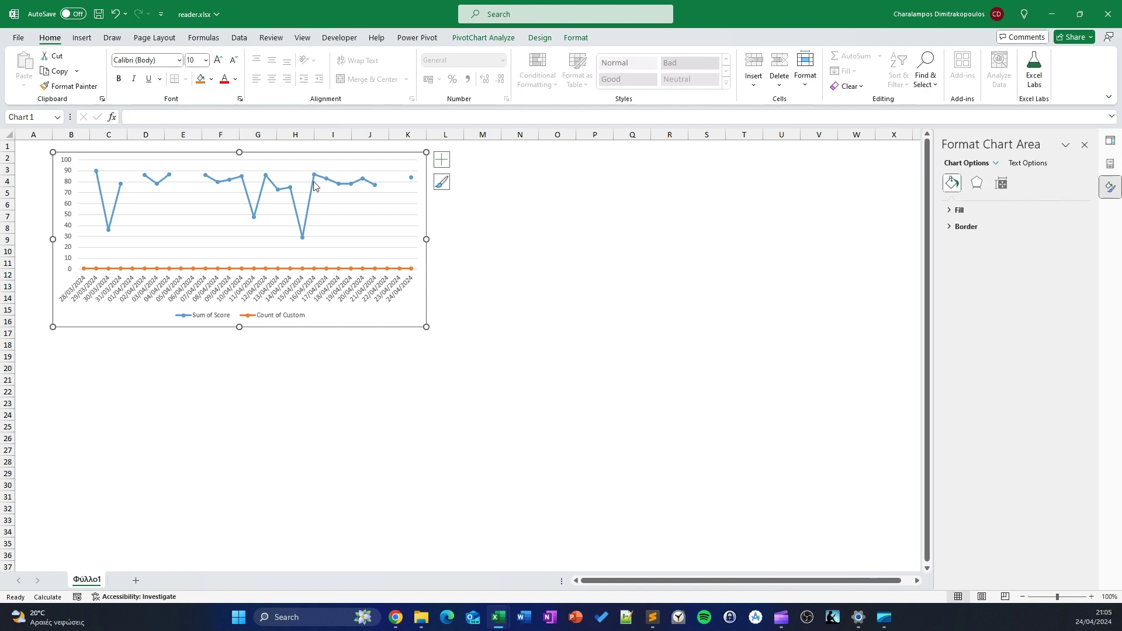
pyautogui.click(995, 164)
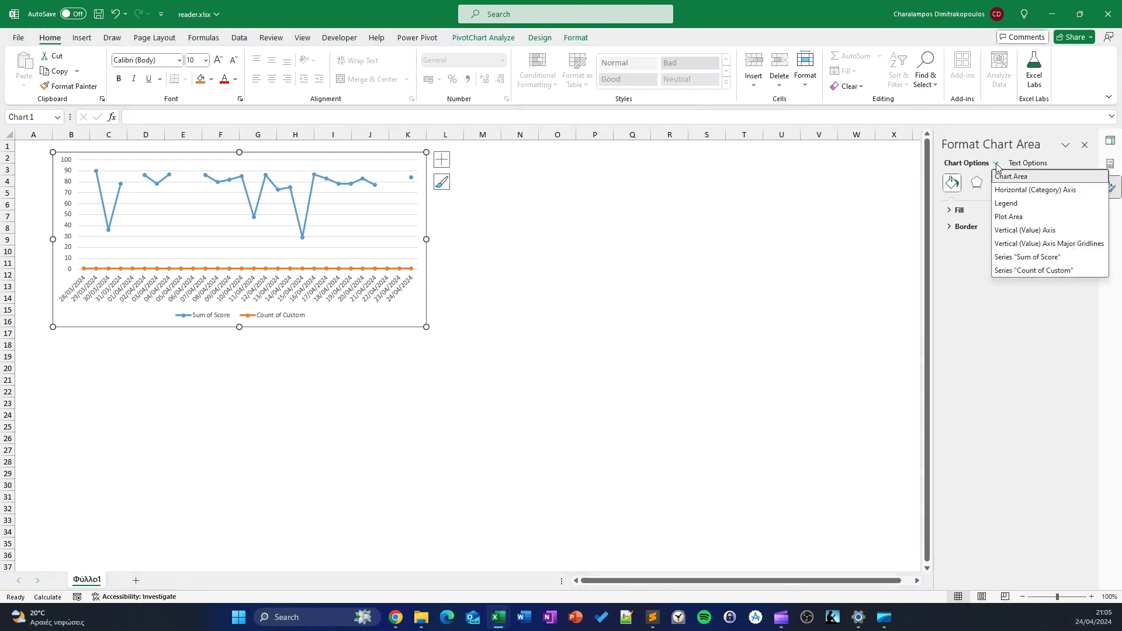
pyautogui.click(1045, 270)
pyautogui.click(970, 246)
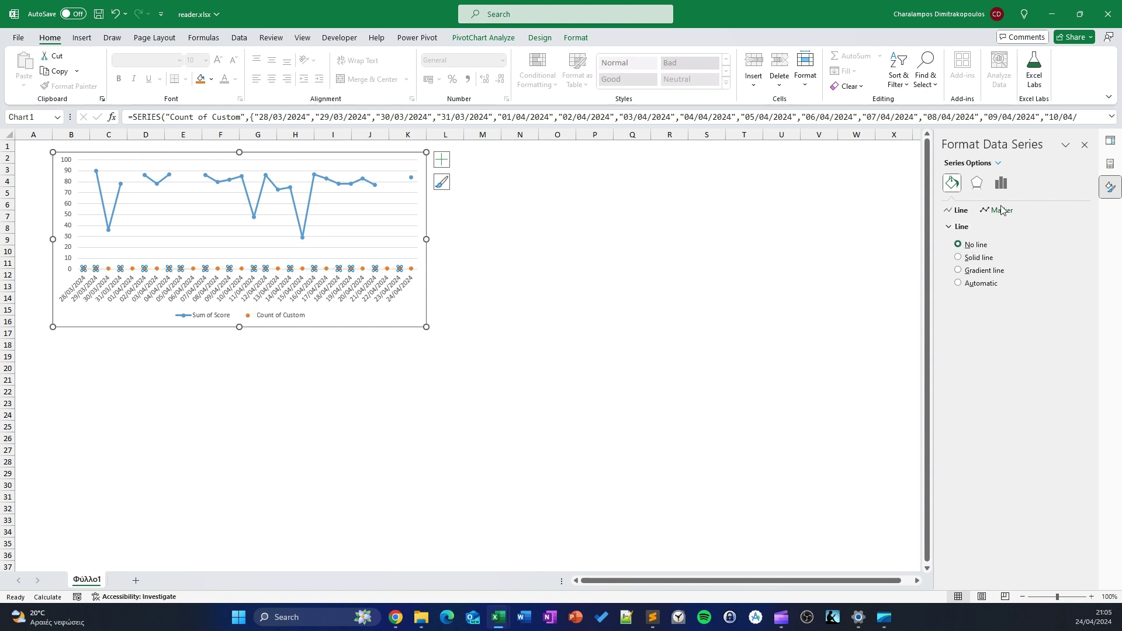
# Set the Count of Custom series markers to None, with no fill and no border line.
pyautogui.click(996, 210)
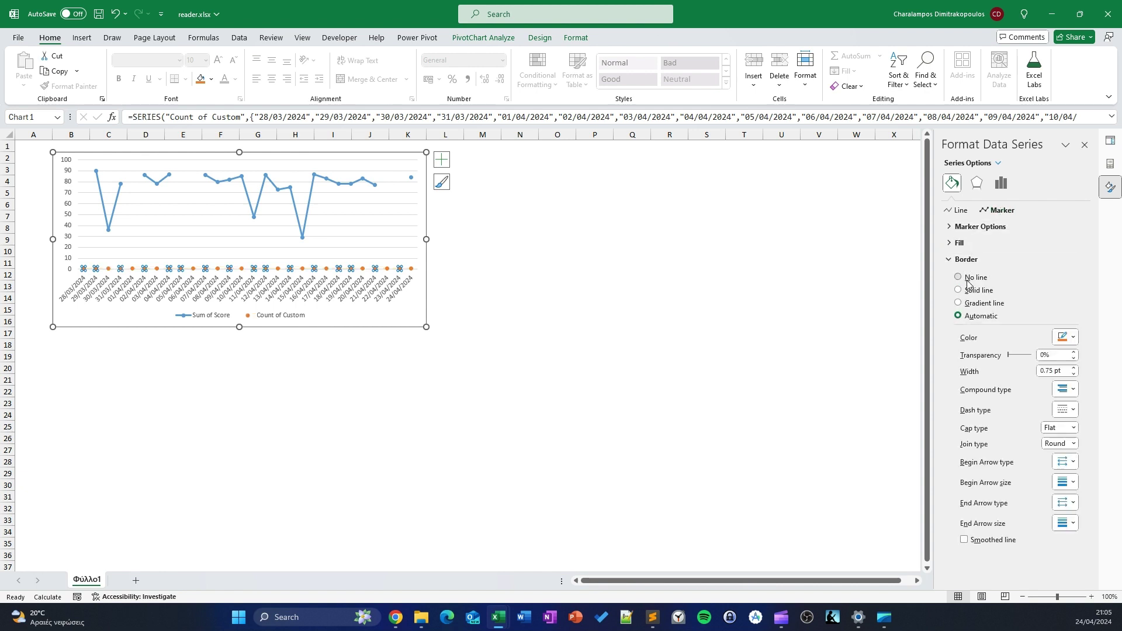
pyautogui.click(958, 277)
pyautogui.click(959, 242)
pyautogui.click(958, 260)
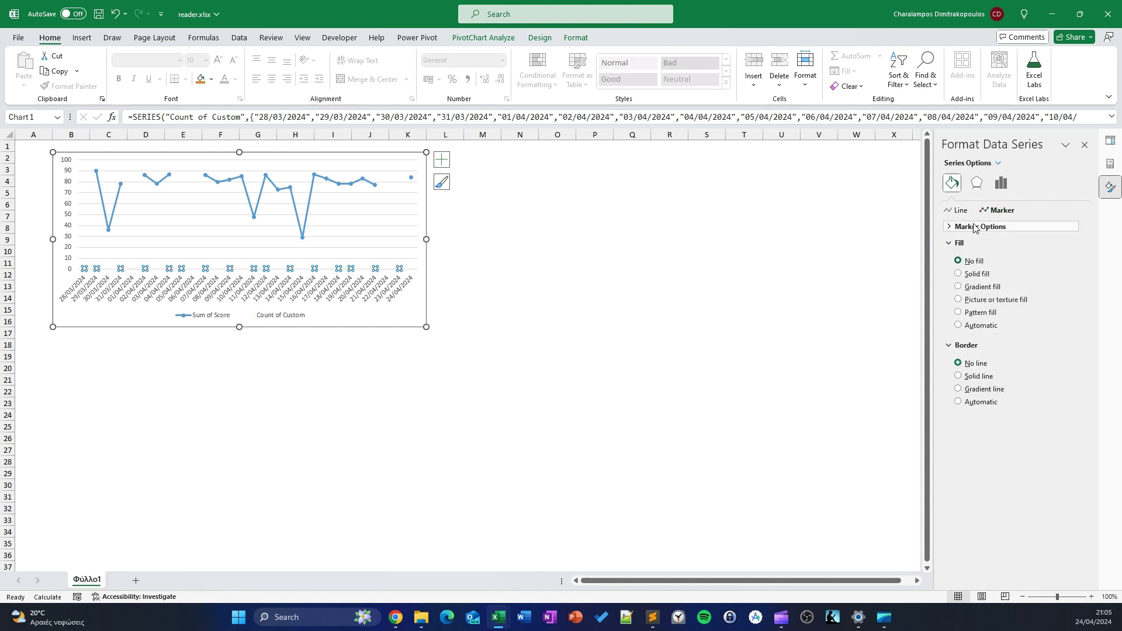
pyautogui.click(975, 227)
pyautogui.click(973, 257)
pyautogui.click(704, 240)
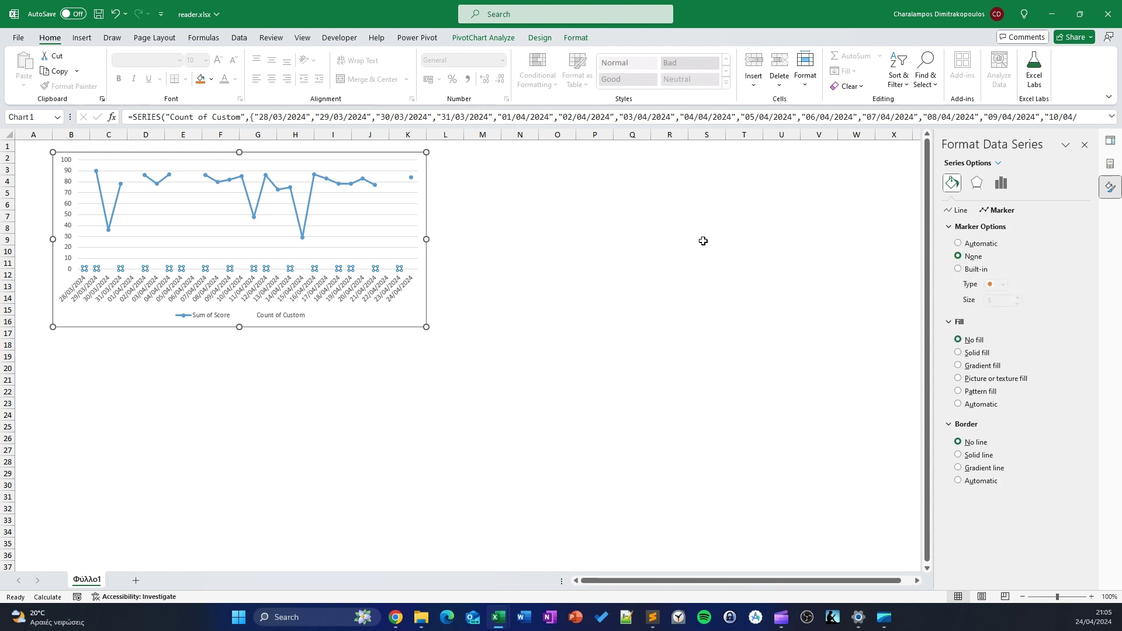
# Delete the Count of Custom entry from the PivotChart's legend.
pyautogui.click(520, 391)
pyautogui.click(264, 318)
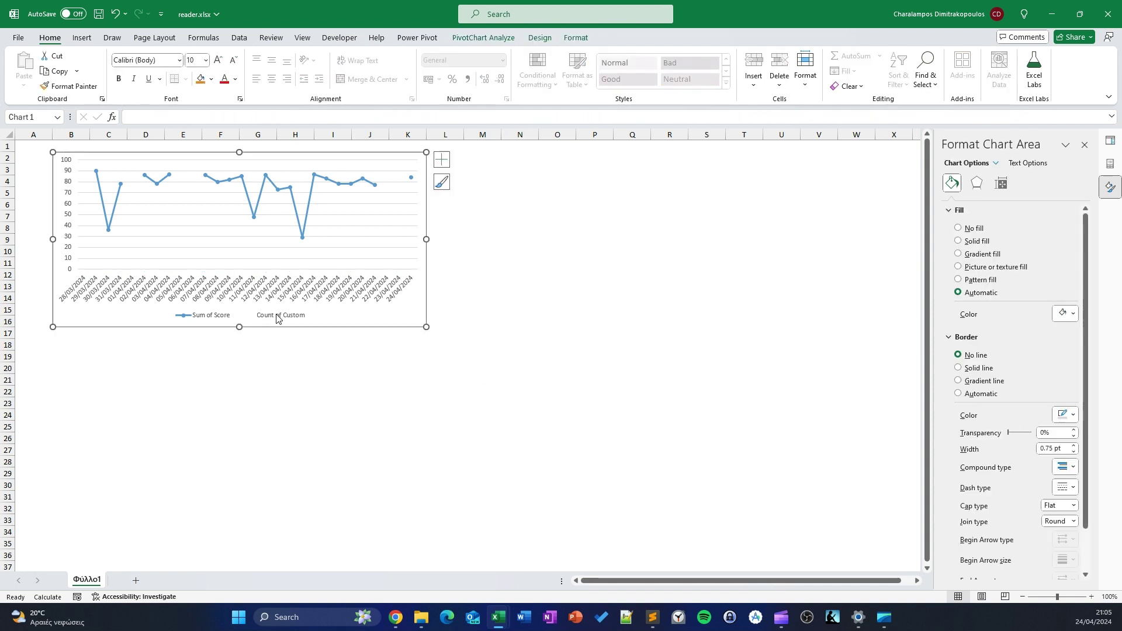
pyautogui.click(275, 316)
pyautogui.click(291, 315)
pyautogui.press('Delete')
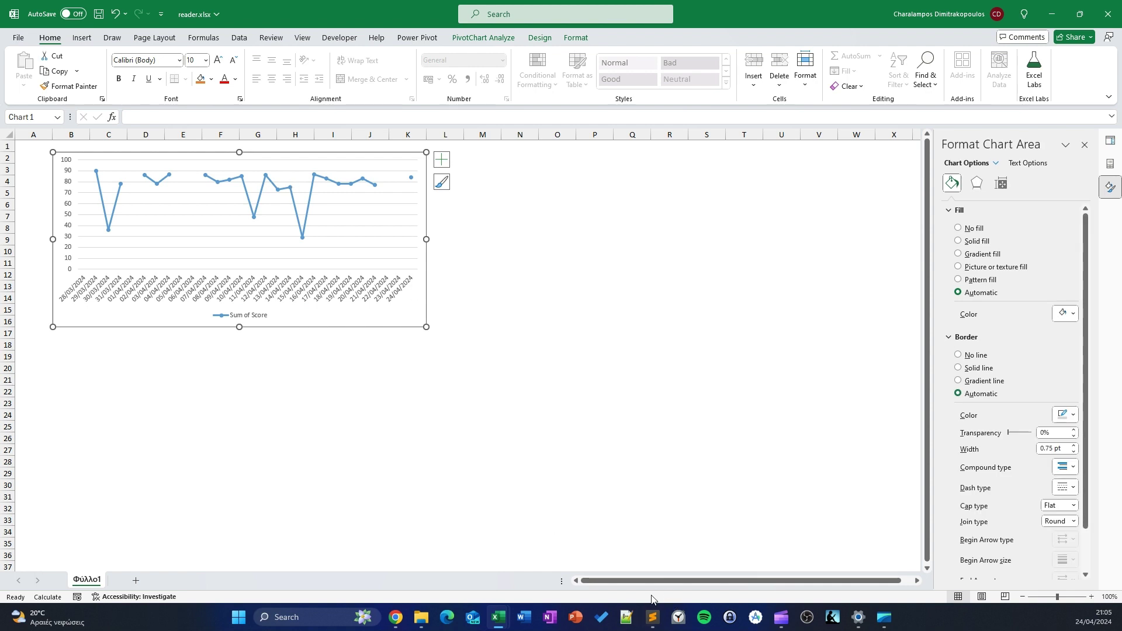
# Restore the workbook window down and copy the HEX colour 9370f9 from the Score legend dot on the Garmin Connect page with the color picker.
pyautogui.click(1080, 14)
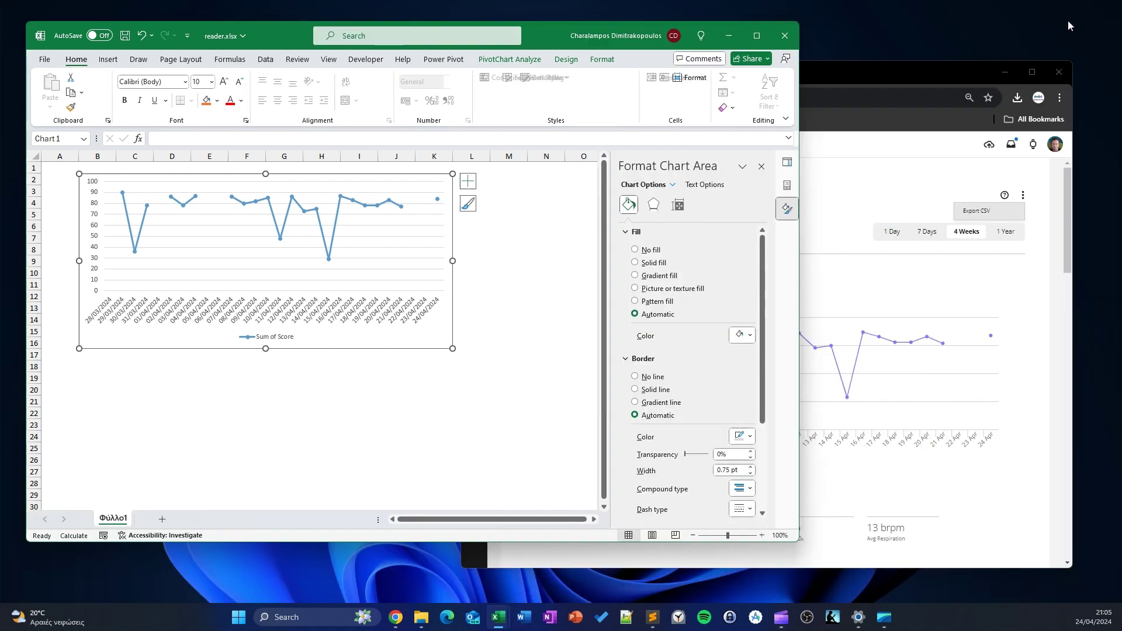
pyautogui.click(874, 75)
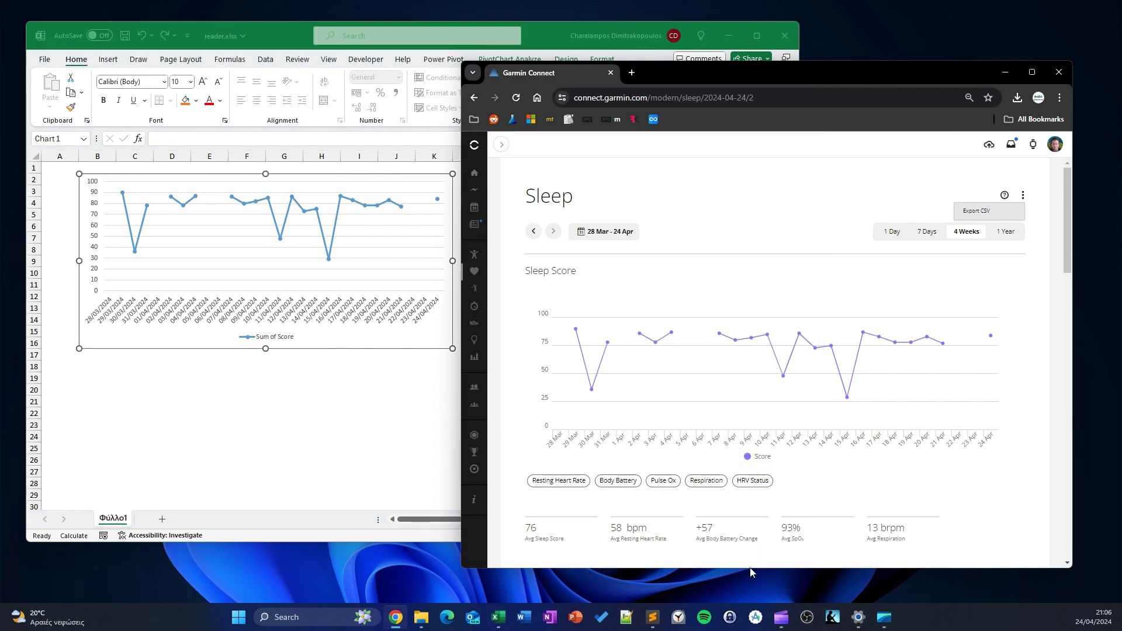
pyautogui.press('super+shift+c')
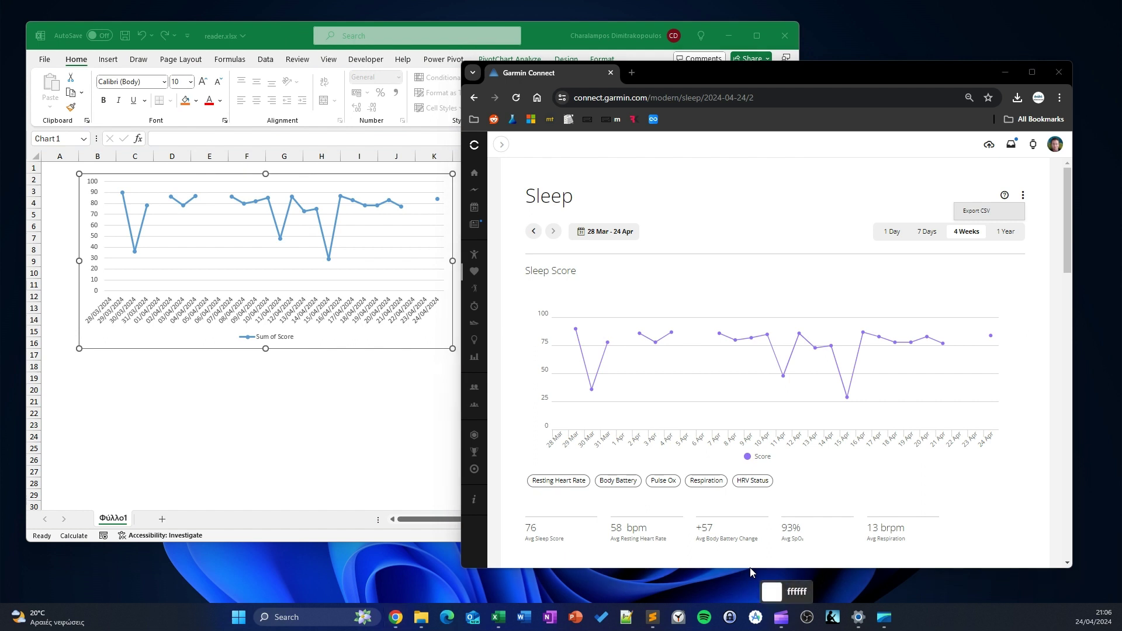
pyautogui.click(749, 460)
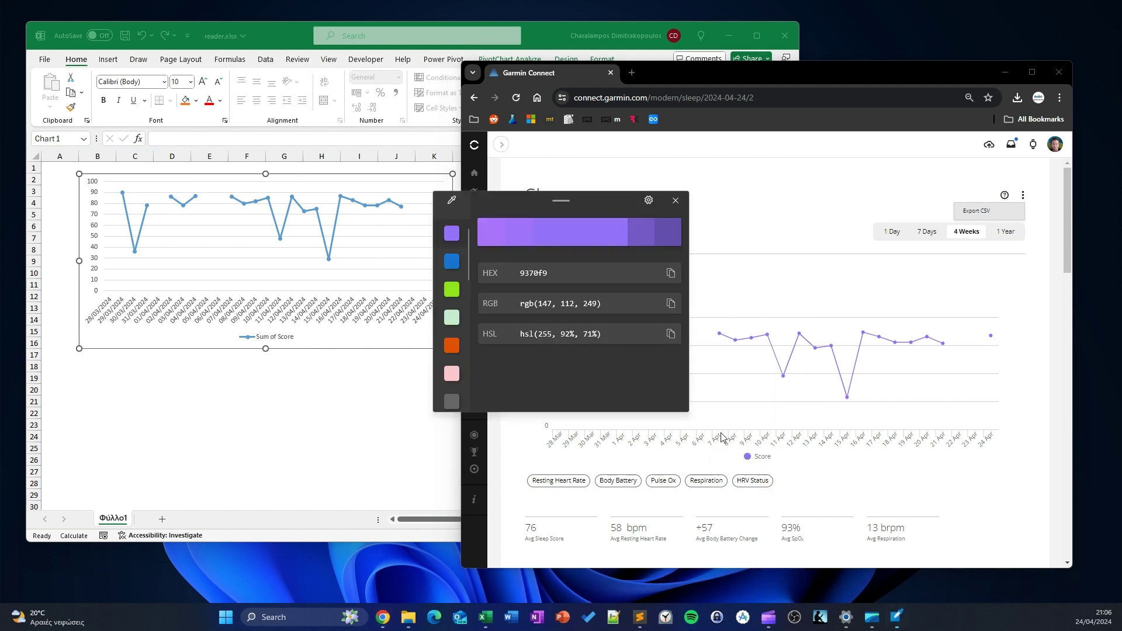
pyautogui.click(670, 274)
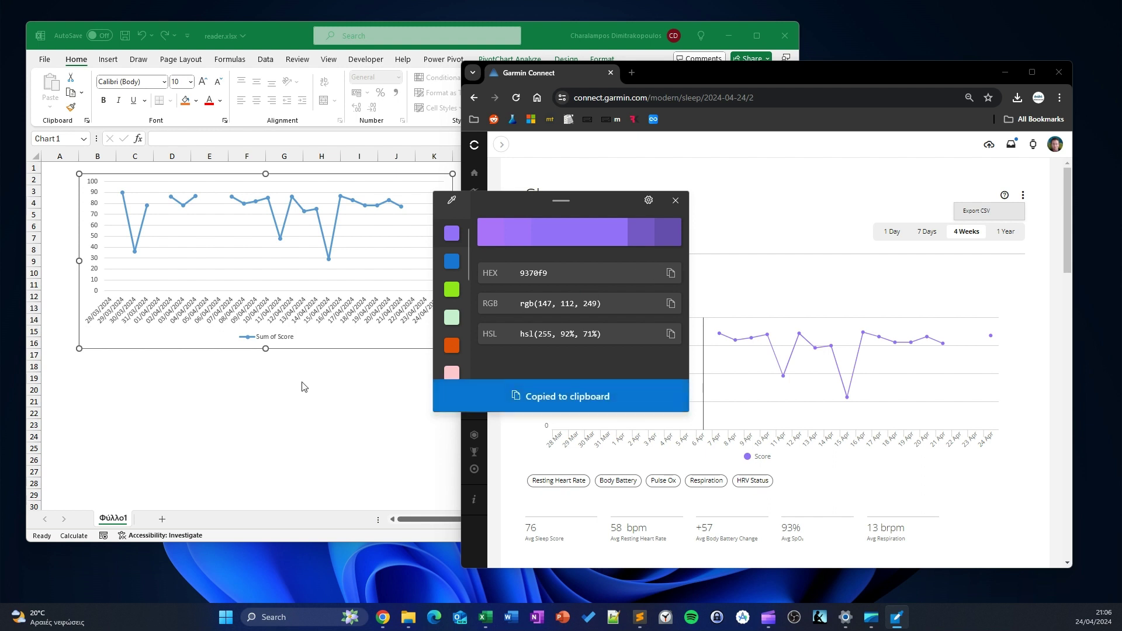
pyautogui.click(258, 376)
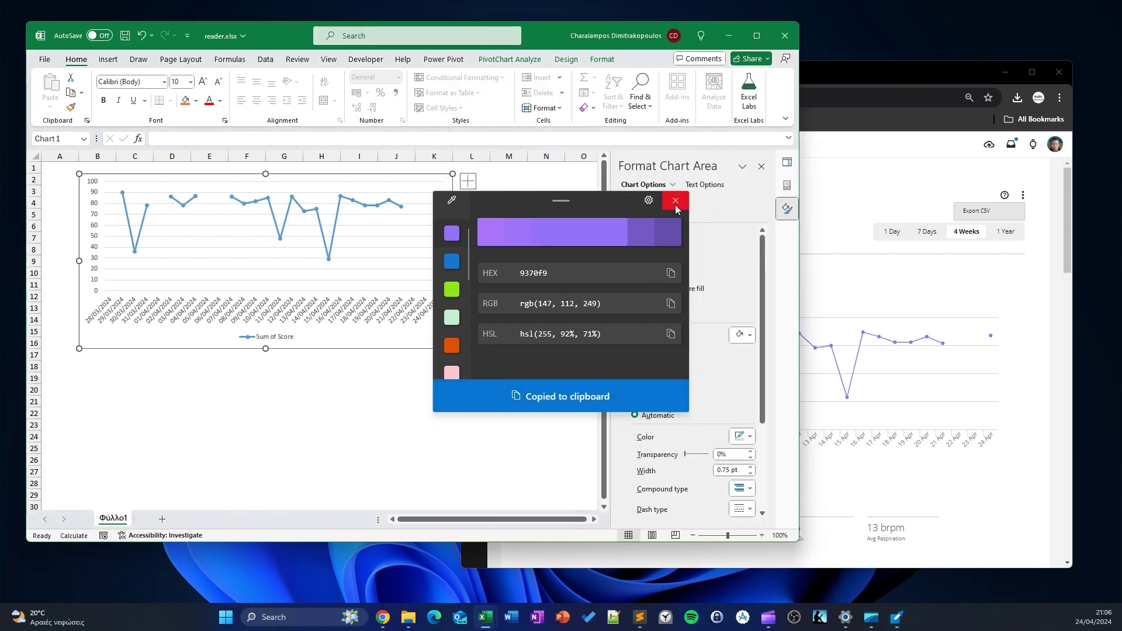
pyautogui.click(673, 200)
# Set the Sum of Score series line to the custom colour #9370F9.
pyautogui.click(338, 218)
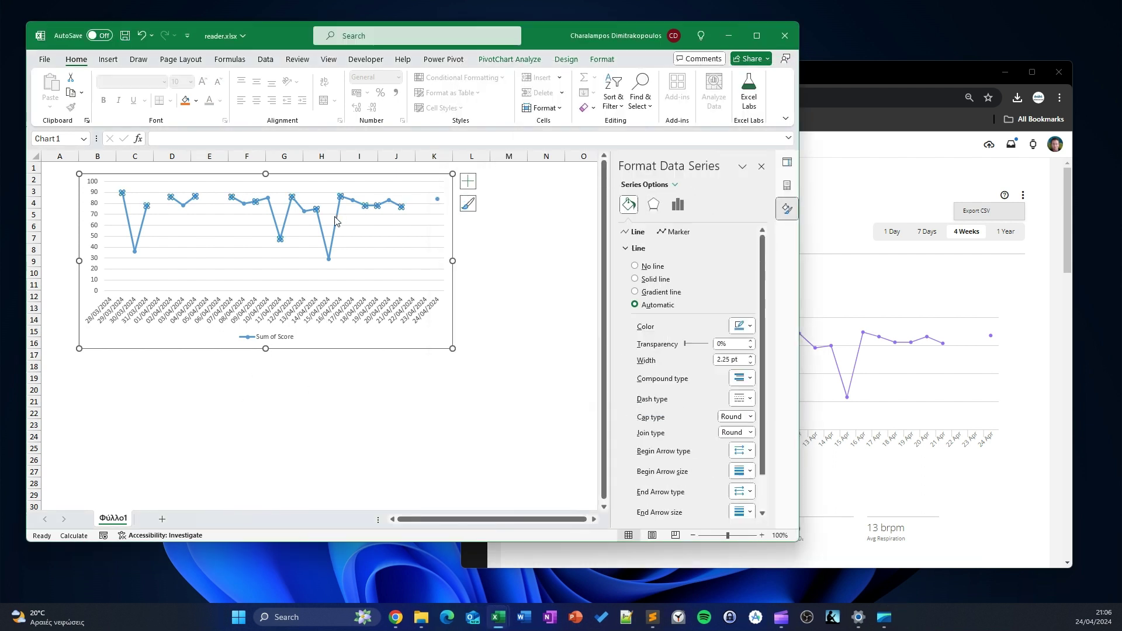
pyautogui.click(749, 326)
pyautogui.click(755, 457)
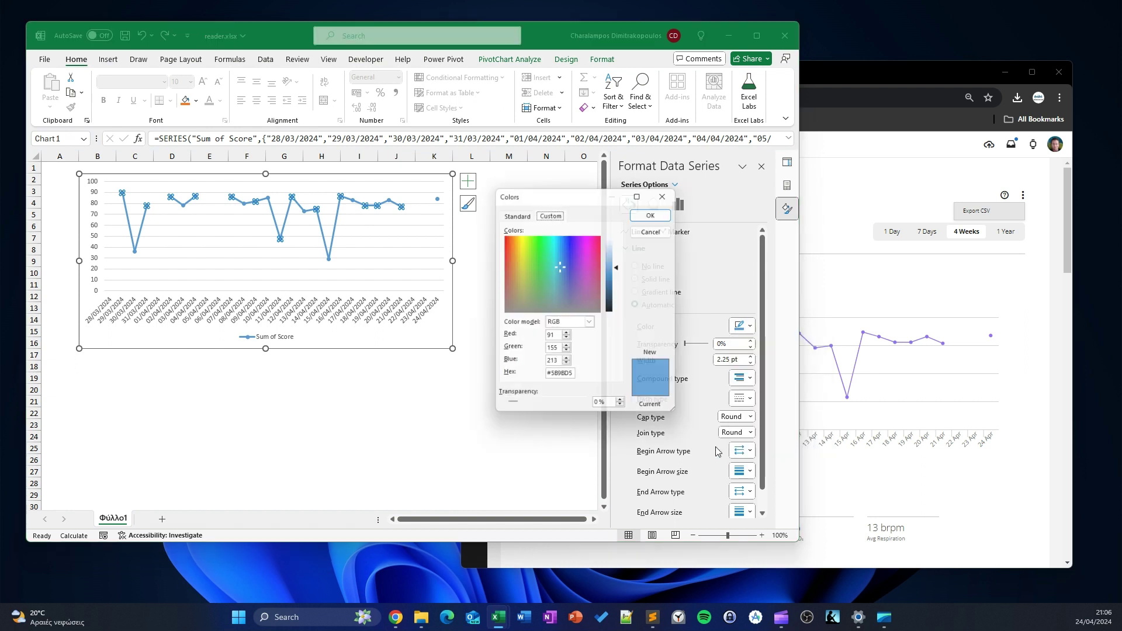
pyautogui.doubleClick(559, 377)
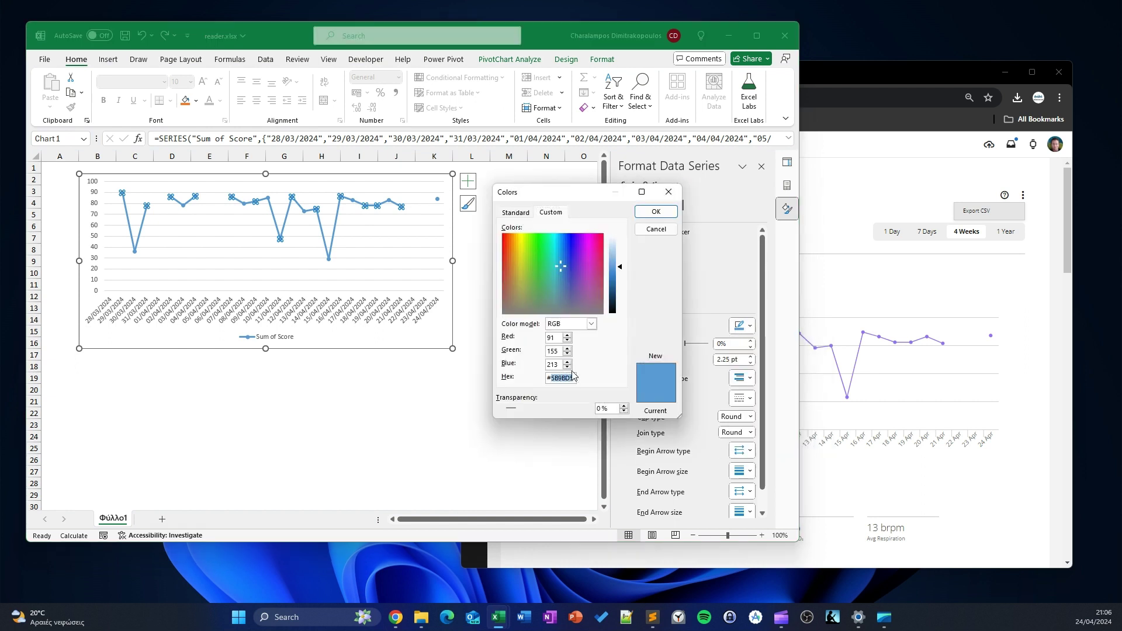
pyautogui.hotkey('ctrl', 'v')
pyautogui.click(656, 212)
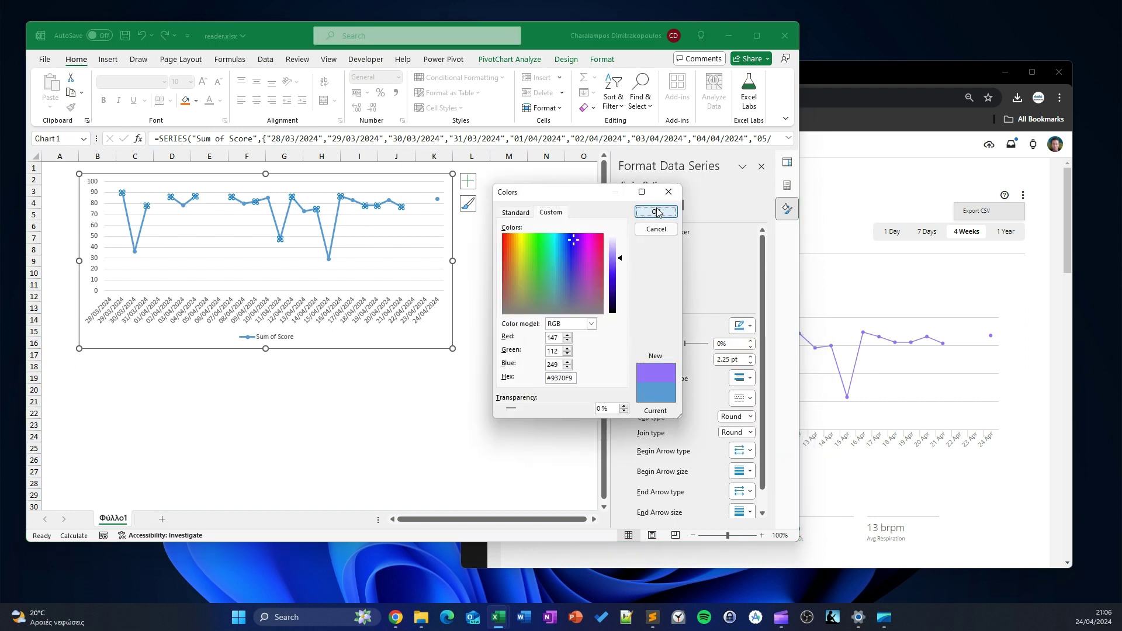
# Fill the Sum of Score series markers with the recently used purple #9370F9 and remove their border line.
pyautogui.scroll(-1, 746, 328)
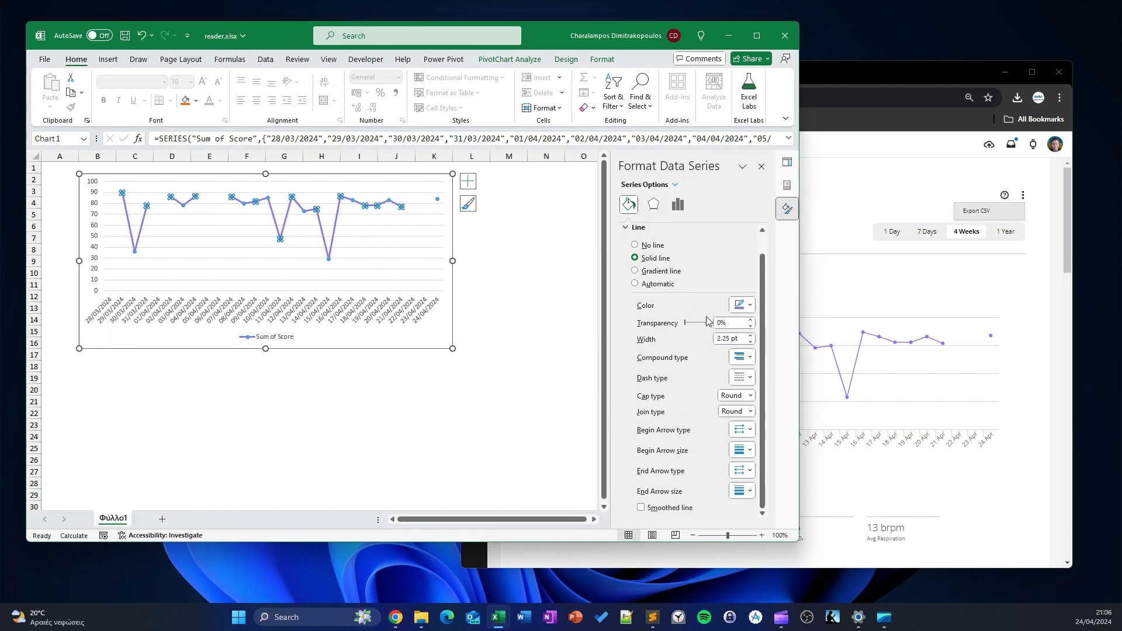
pyautogui.scroll(1, 701, 293)
pyautogui.click(673, 232)
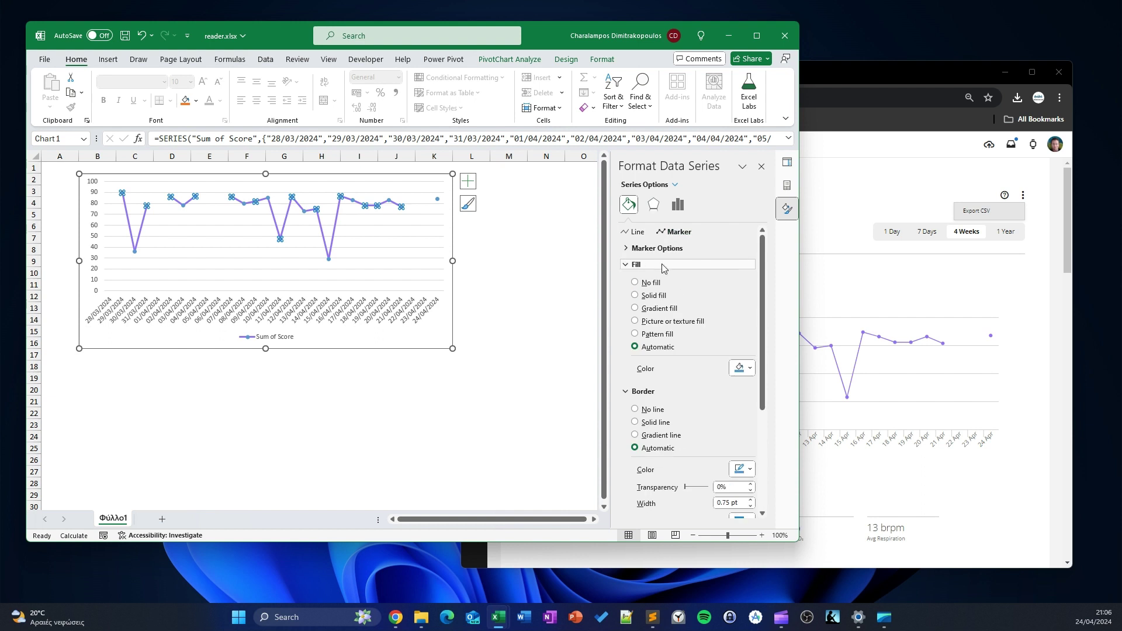
pyautogui.click(657, 249)
pyautogui.click(657, 251)
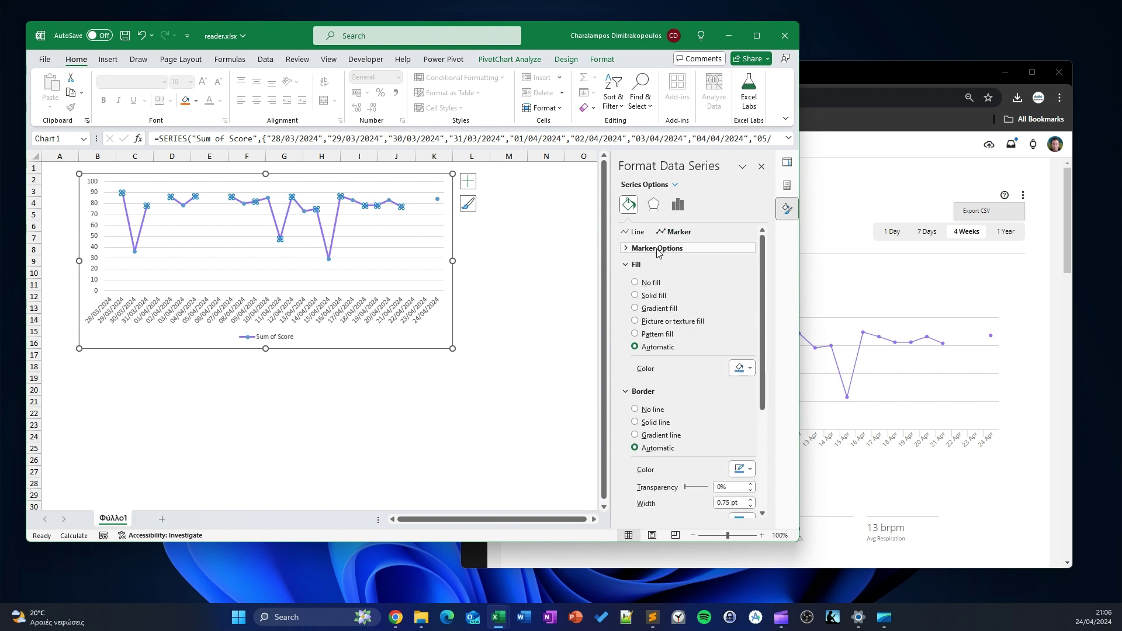
pyautogui.click(657, 249)
pyautogui.click(657, 249)
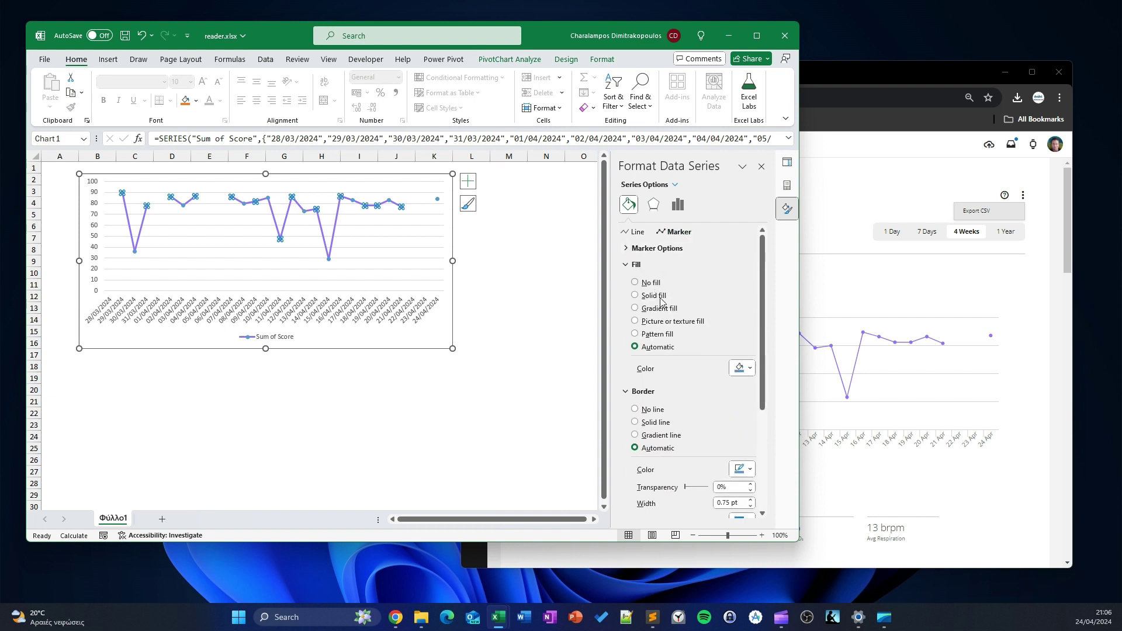
pyautogui.click(745, 368)
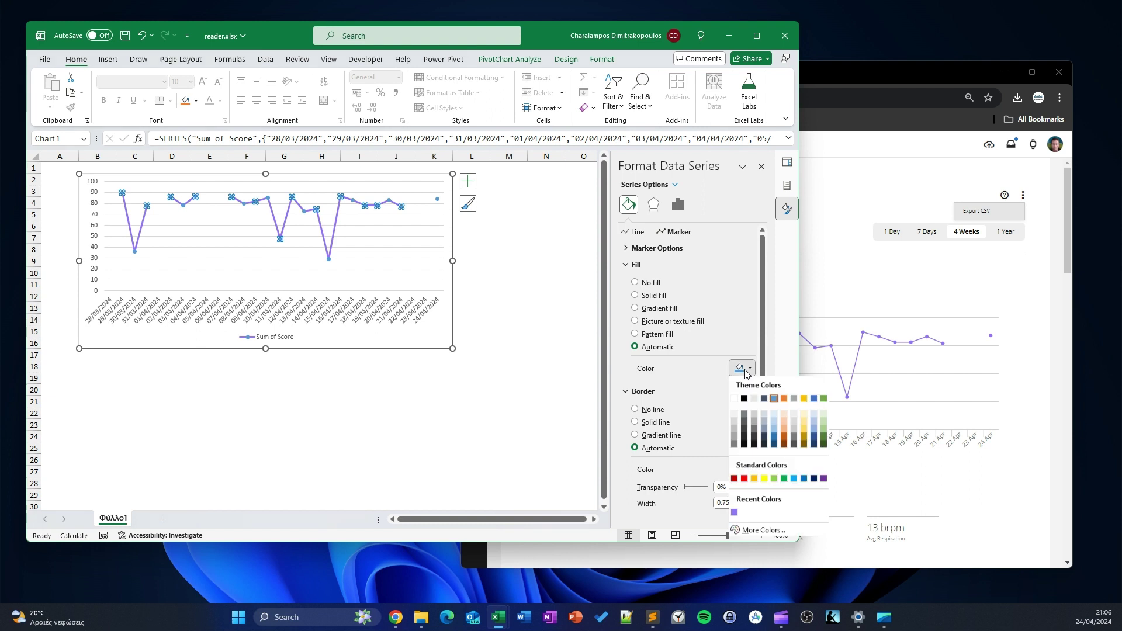
pyautogui.click(734, 514)
pyautogui.scroll(-1, 729, 397)
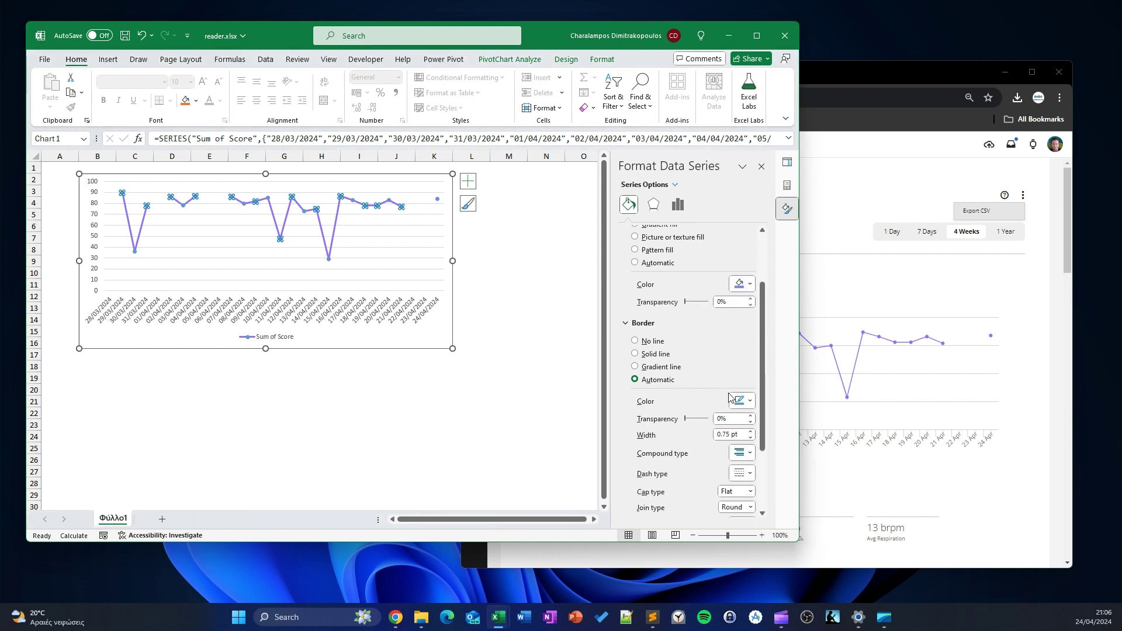
pyautogui.click(653, 341)
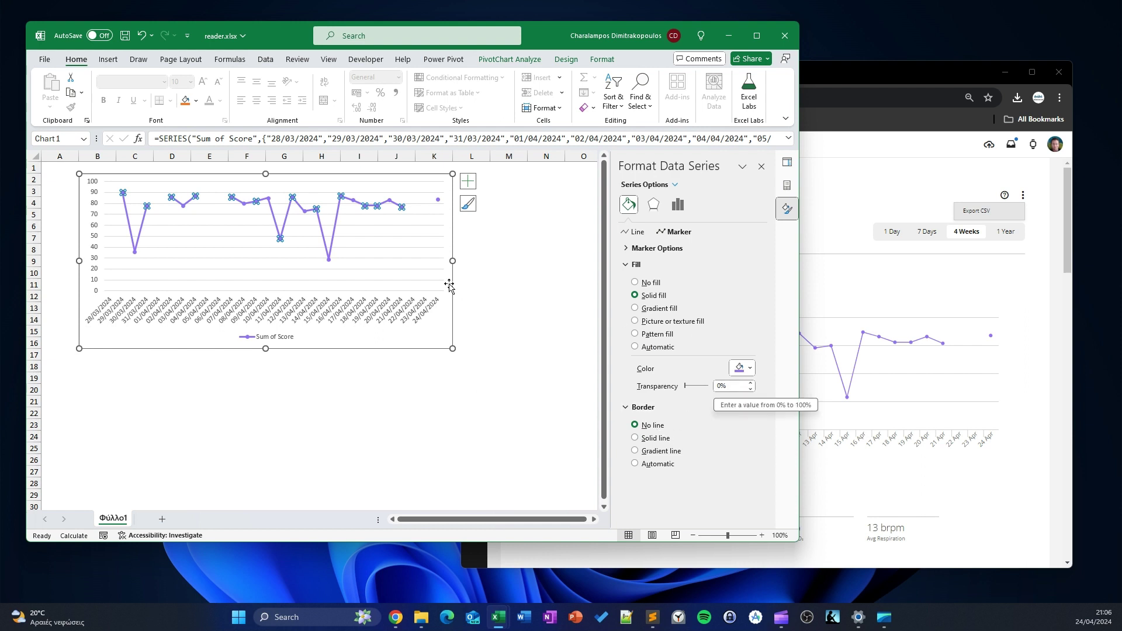
pyautogui.click(656, 248)
pyautogui.click(476, 400)
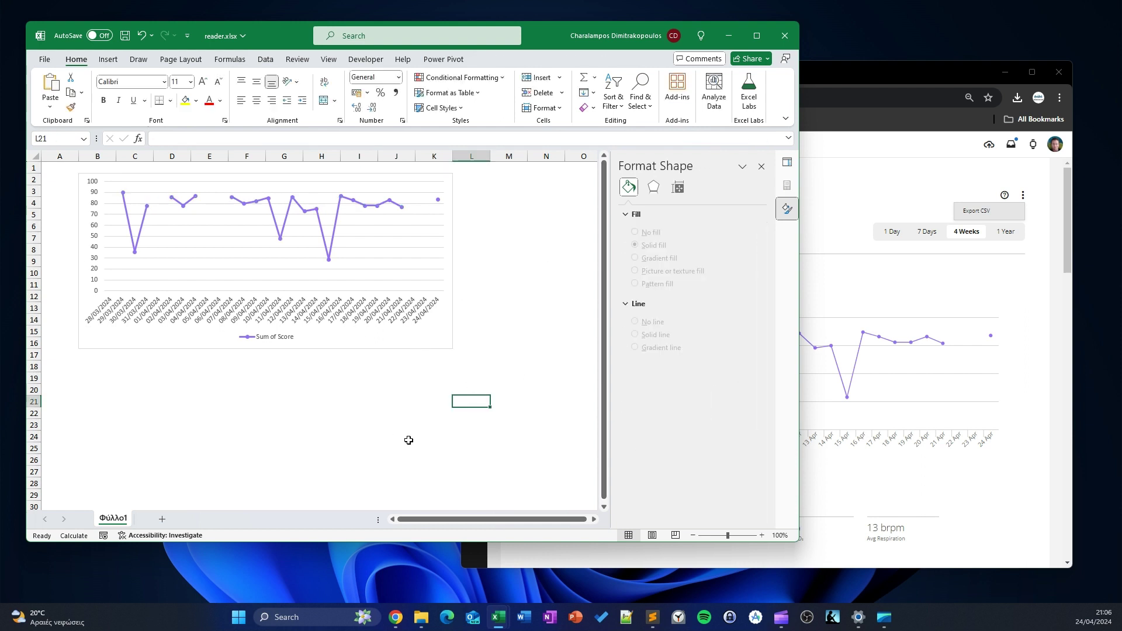
# Make the Sum of Score series line thinner and compare it with the Sleep Score chart in Garmin Connect.
pyautogui.click(850, 268)
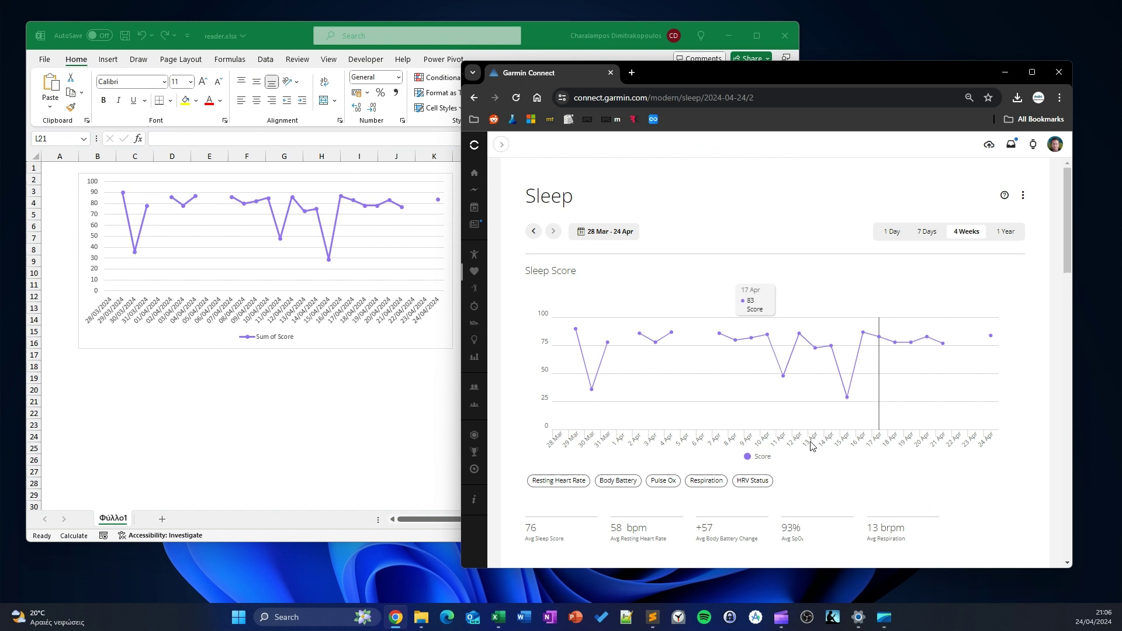
pyautogui.click(347, 497)
pyautogui.click(336, 234)
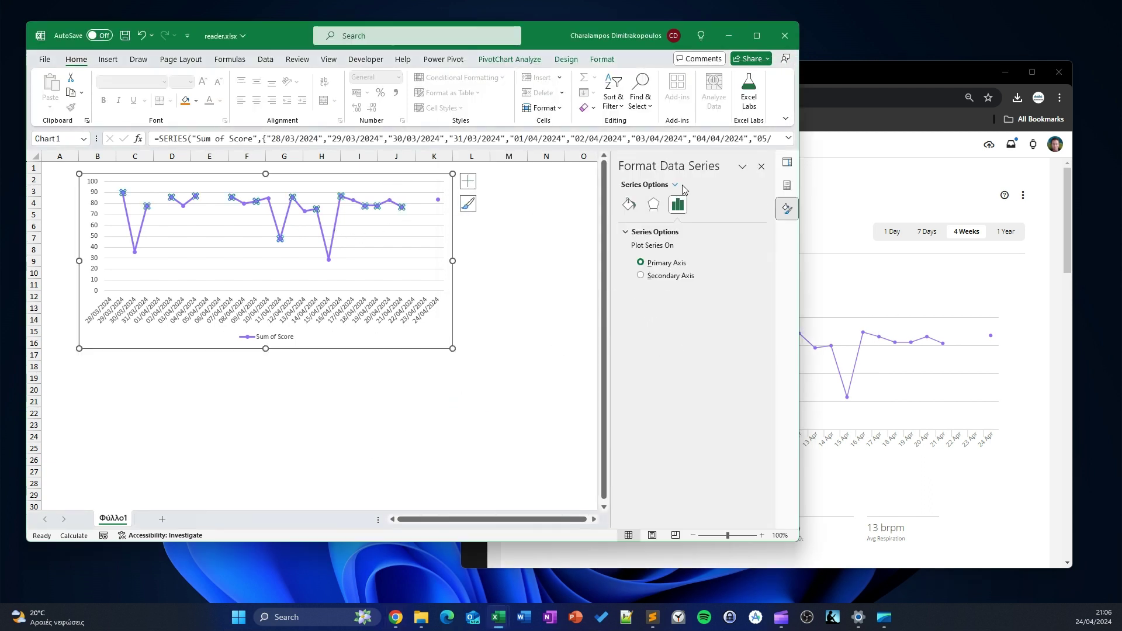
pyautogui.click(628, 204)
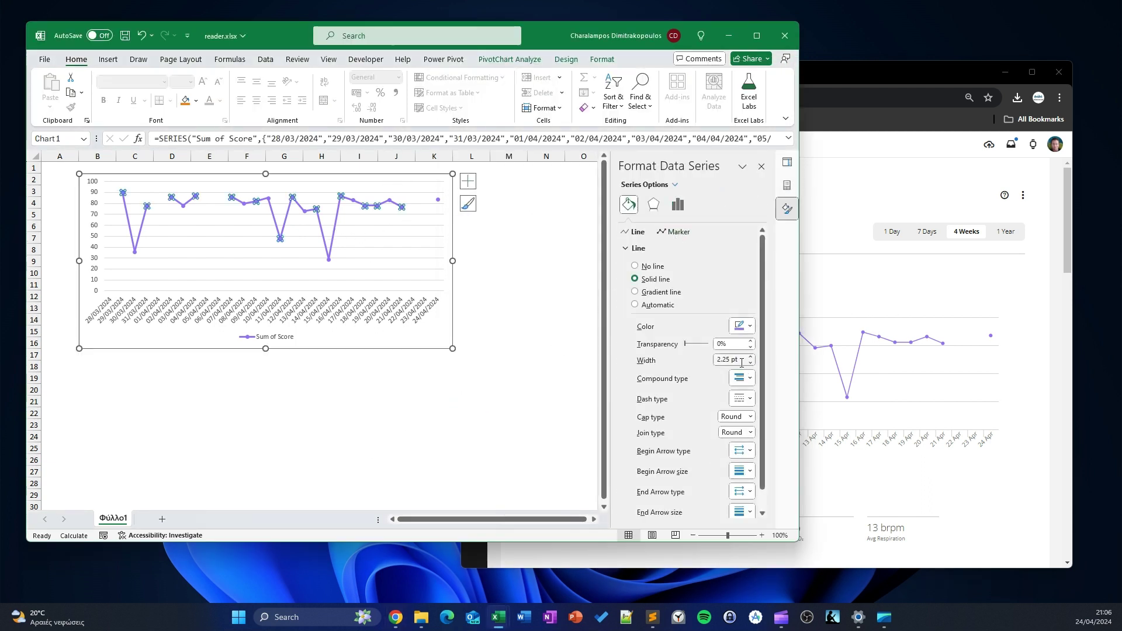
pyautogui.click(397, 459)
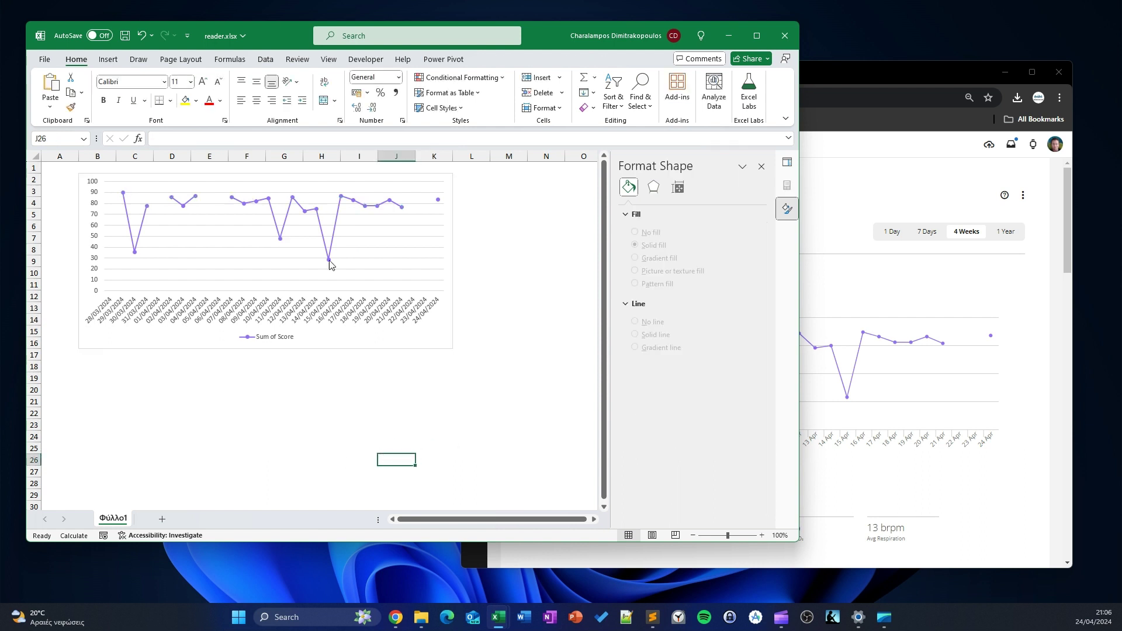
pyautogui.click(920, 421)
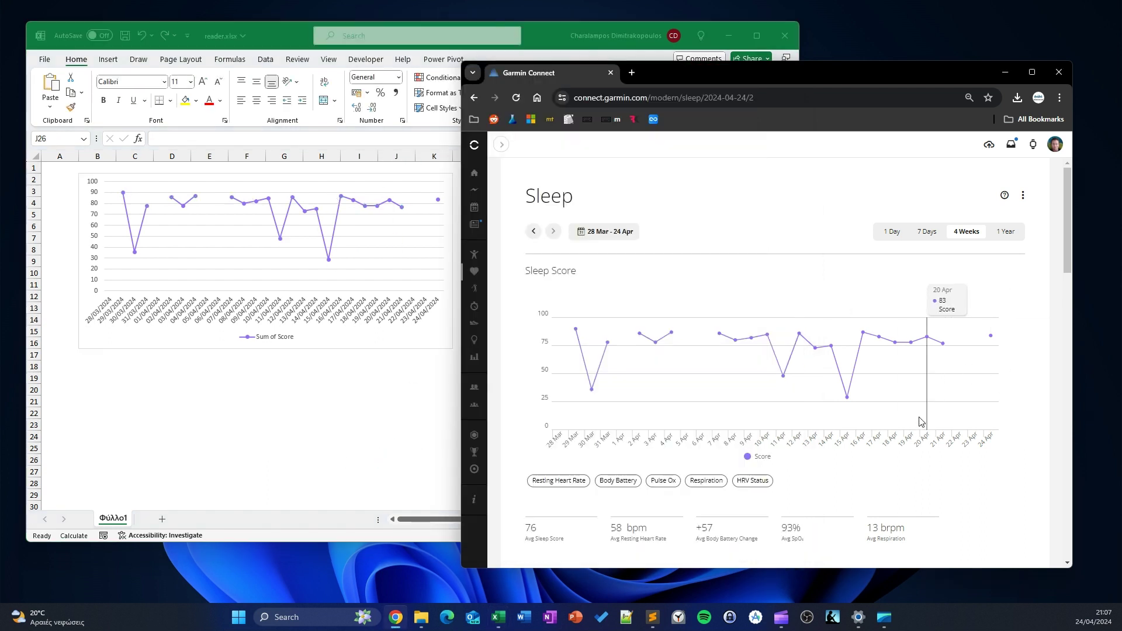
pyautogui.click(450, 451)
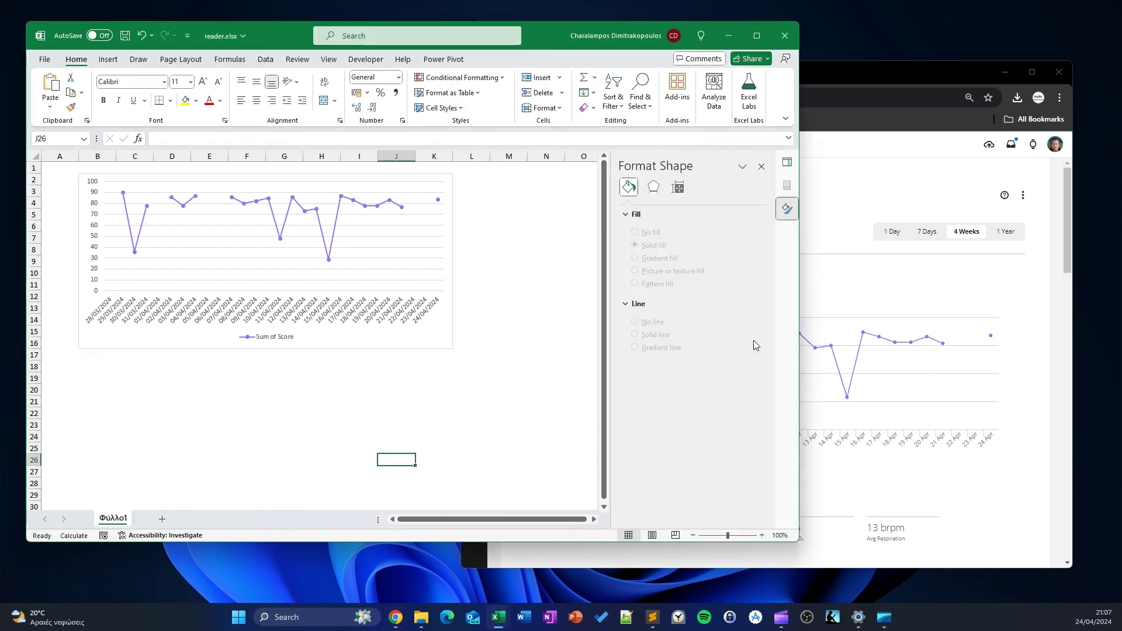
# Add the Sleep table's Body Battery field to the PivotChart values, between Sum of Score and Count of Custom.
pyautogui.click(787, 162)
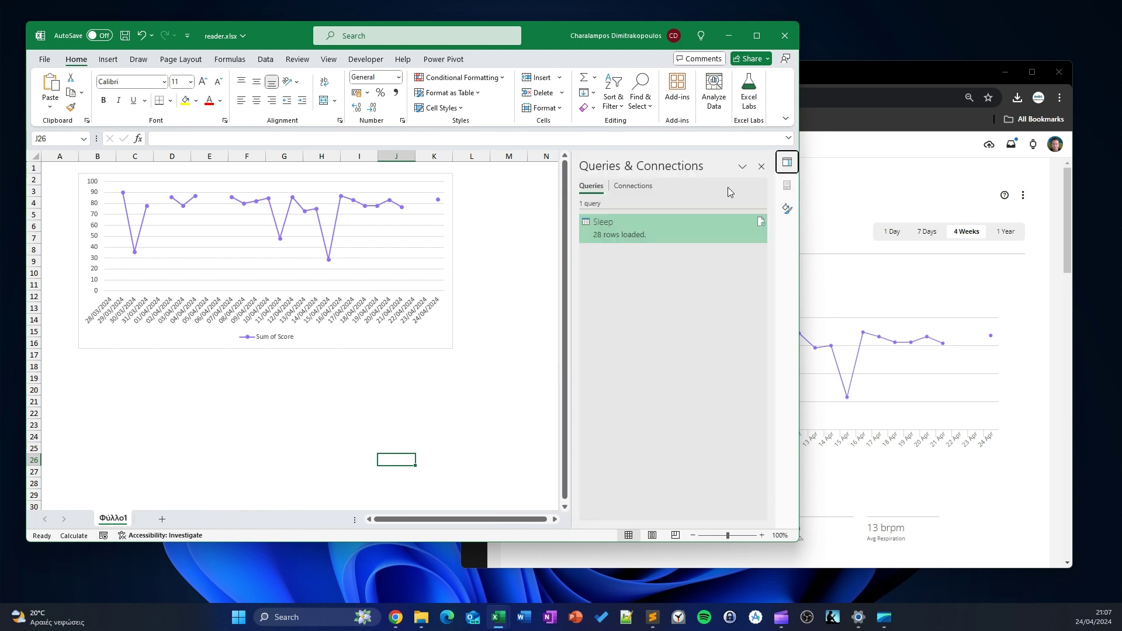
pyautogui.click(440, 233)
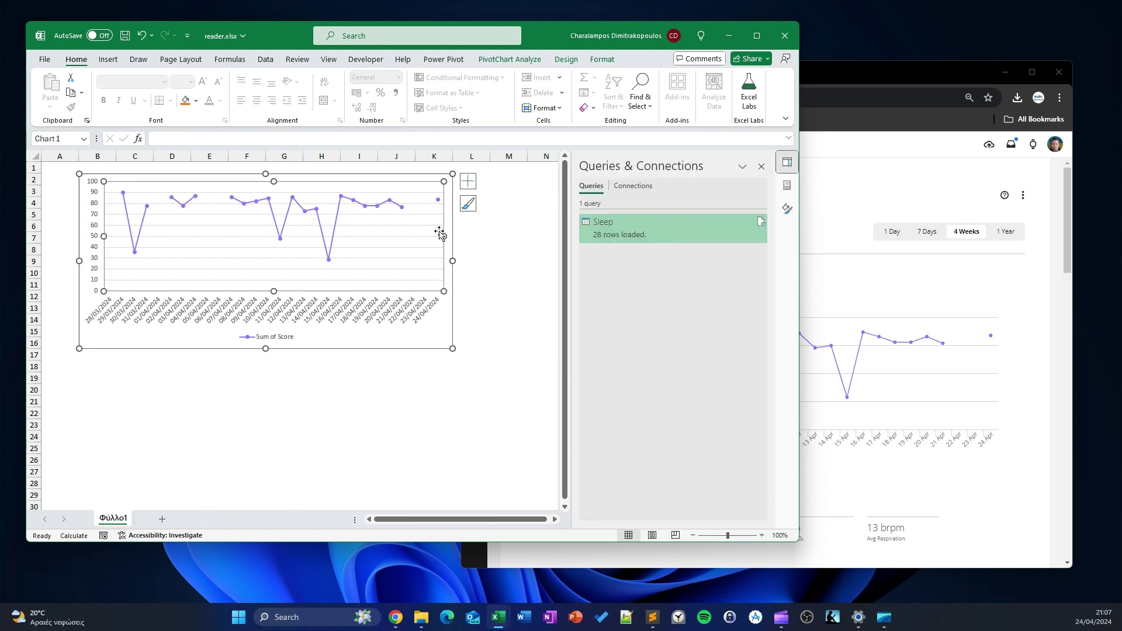
pyautogui.click(449, 292)
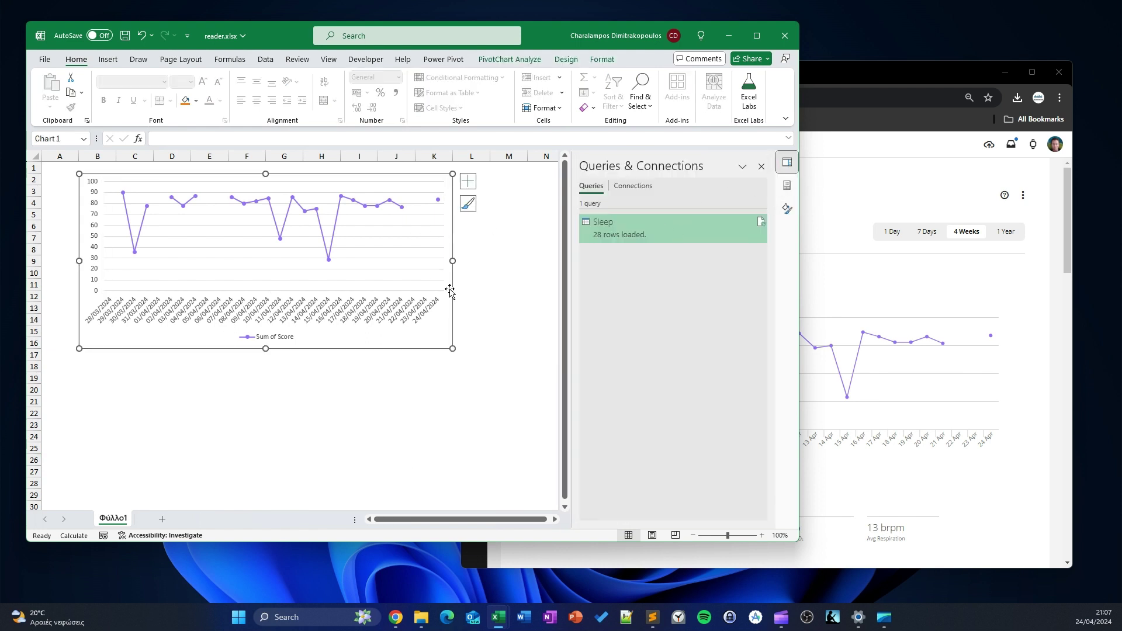
pyautogui.click(788, 184)
pyautogui.scroll(4, 727, 289)
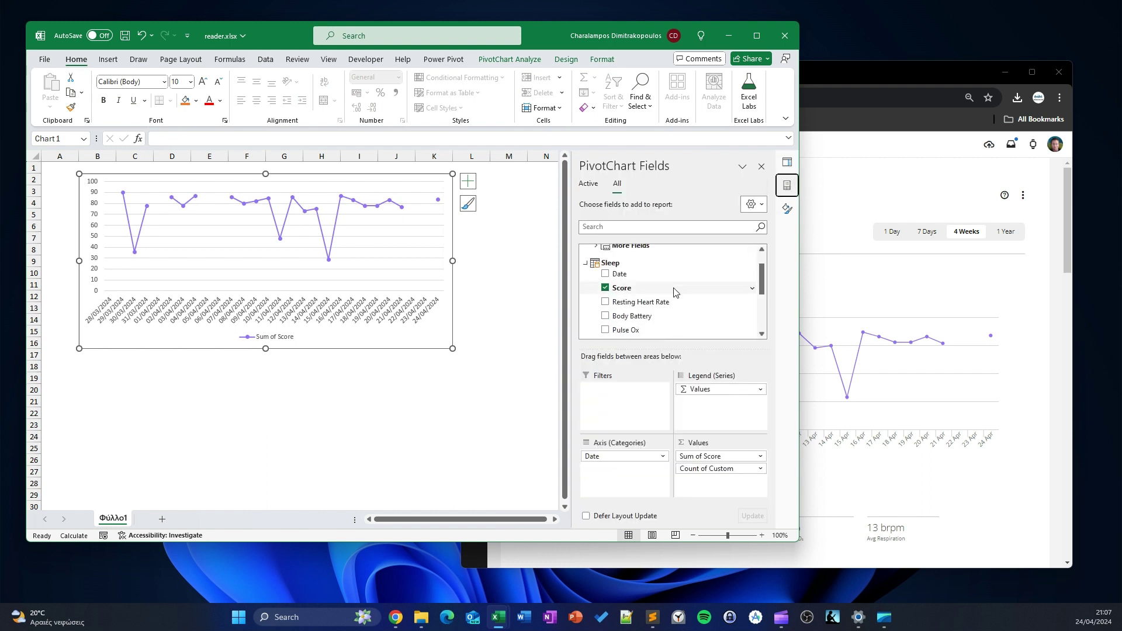
pyautogui.scroll(-1, 671, 291)
pyautogui.moveTo(626, 288); pyautogui.dragTo(696, 464)
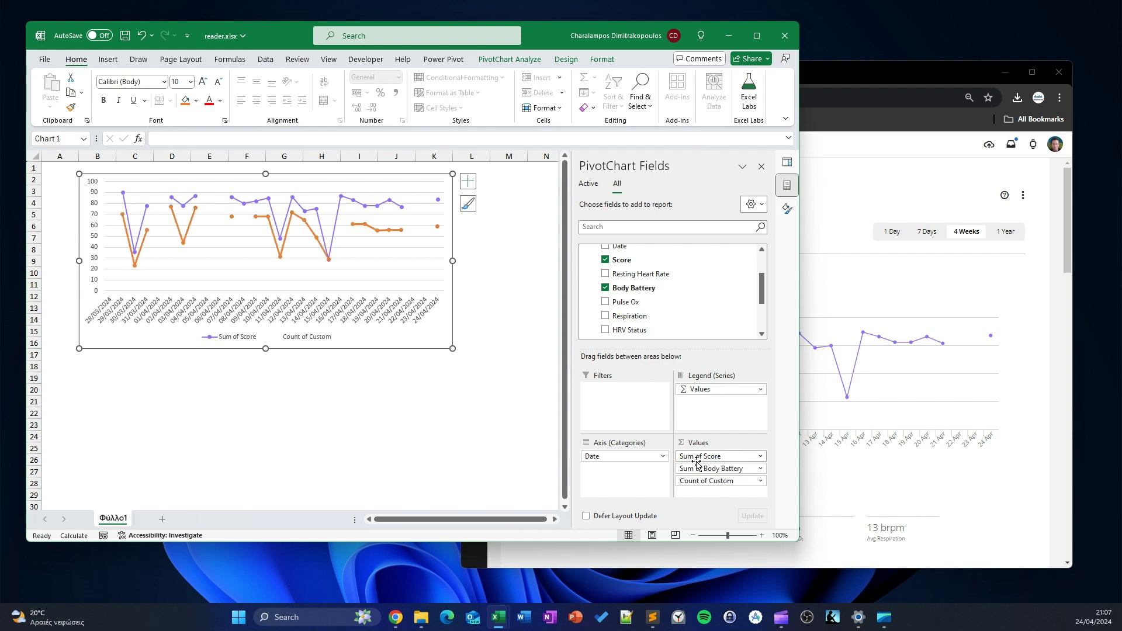
# Overlay Body Battery on the Sleep Score chart in Garmin Connect for comparison, and minimise the browser.
pyautogui.click(888, 507)
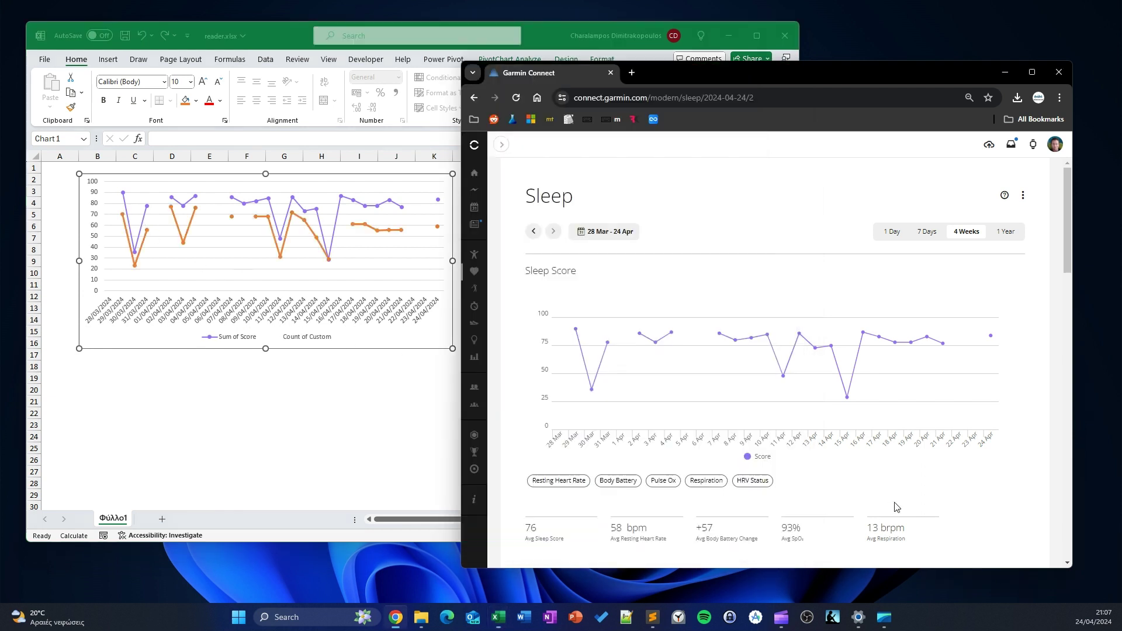
pyautogui.click(619, 484)
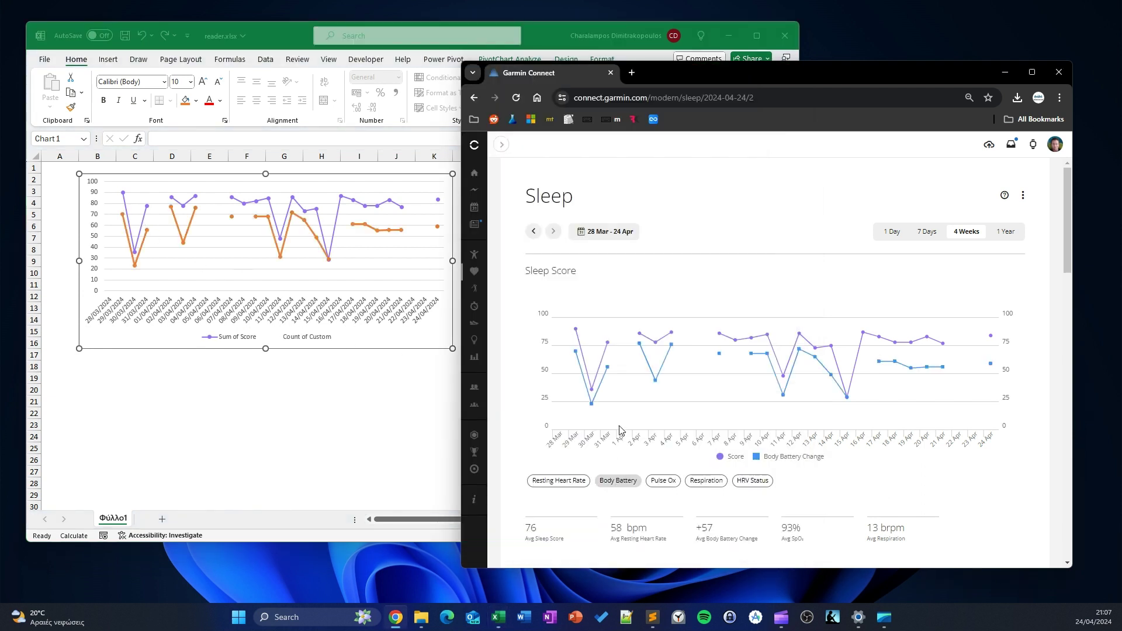
pyautogui.click(1004, 72)
# Add Pulse Ox to the PivotChart values above Count of Custom and delete the Count of Custom legend entry.
pyautogui.moveTo(624, 293); pyautogui.dragTo(715, 479)
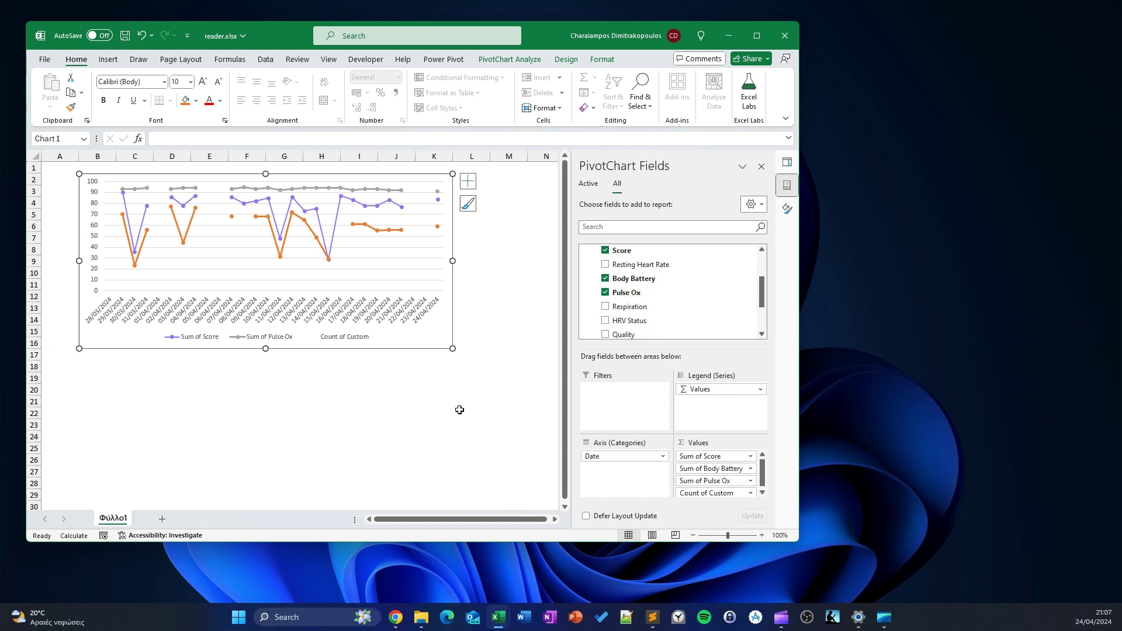
pyautogui.click(359, 333)
pyautogui.click(357, 338)
pyautogui.press('Delete')
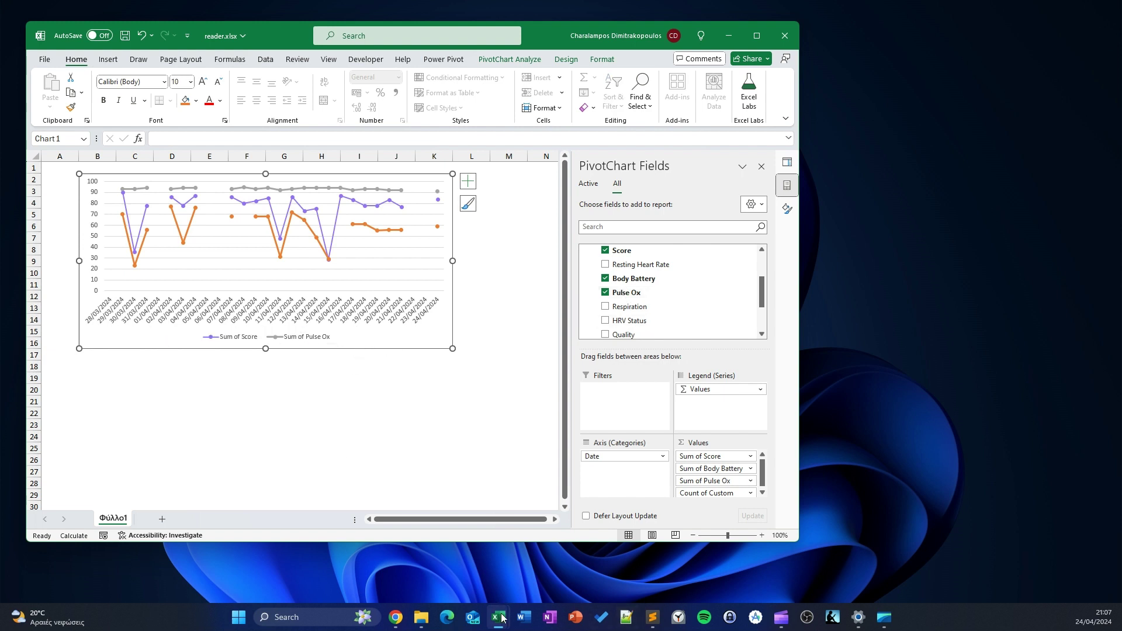
# Examine the Sleep Duration bar chart in Garmin Connect and select cell B18 below the PivotChart in the workbook.
pyautogui.click(397, 561)
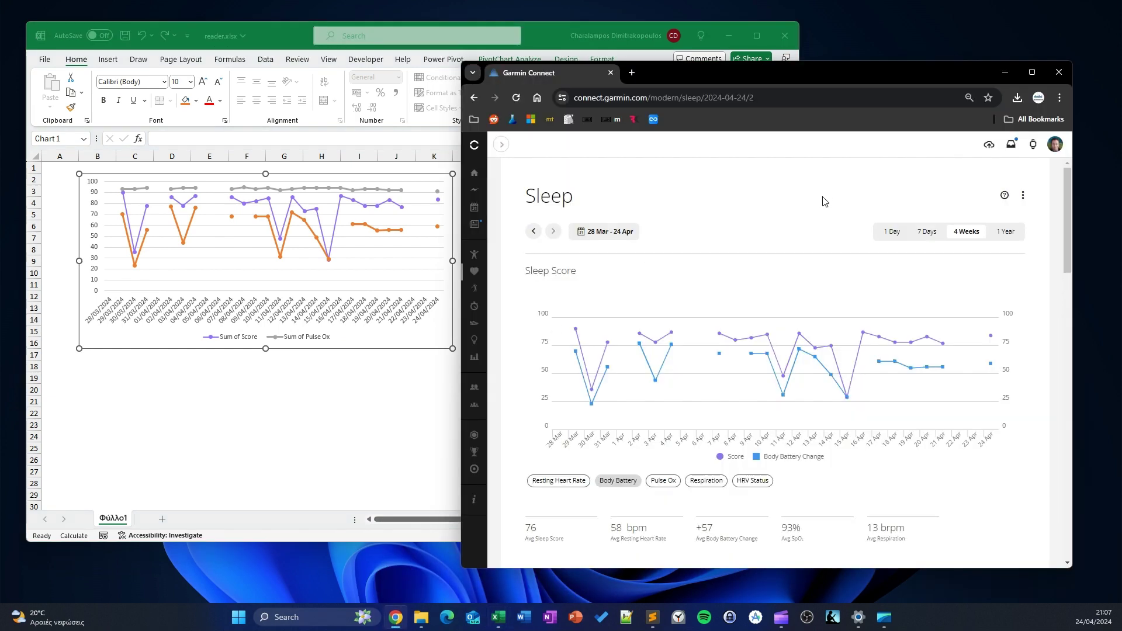
pyautogui.scroll(-5, 824, 202)
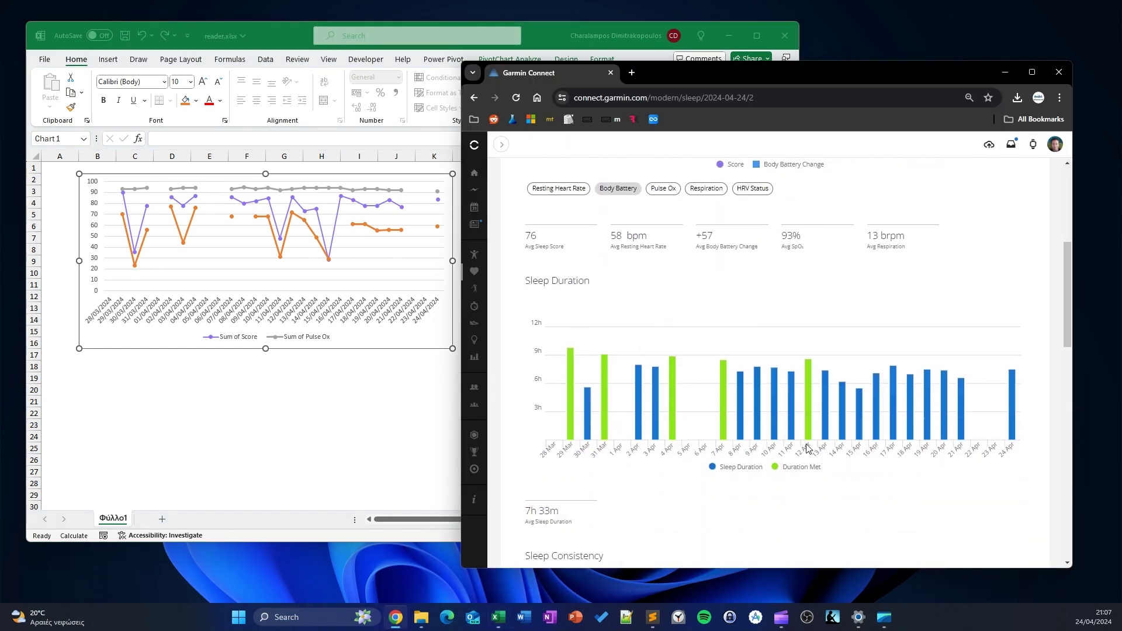
pyautogui.moveTo(642, 375)
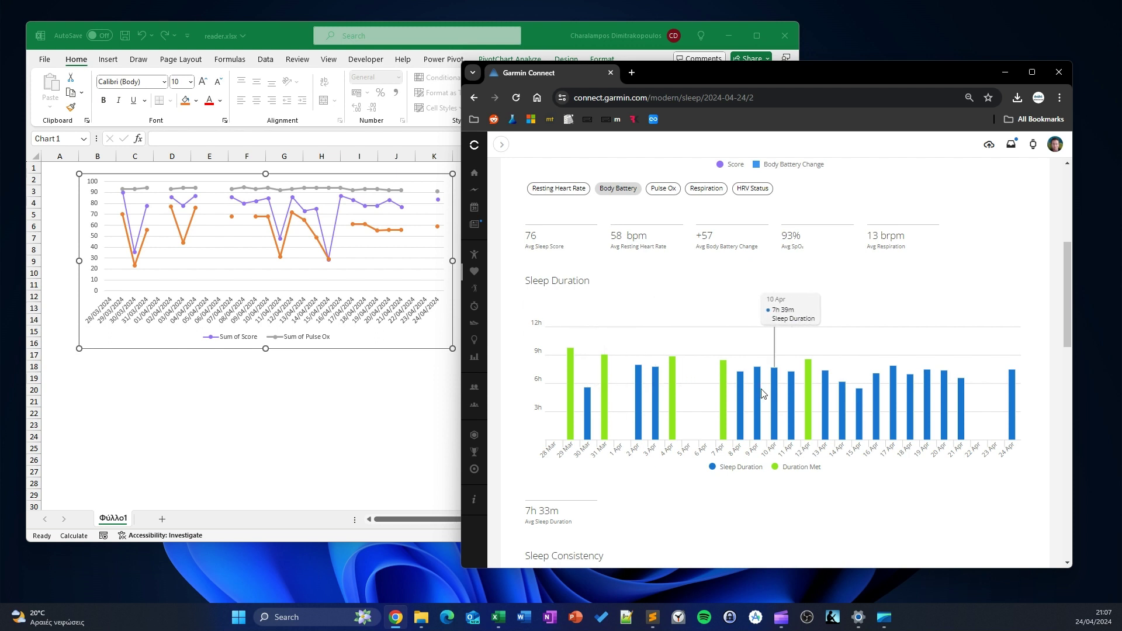
pyautogui.click(433, 421)
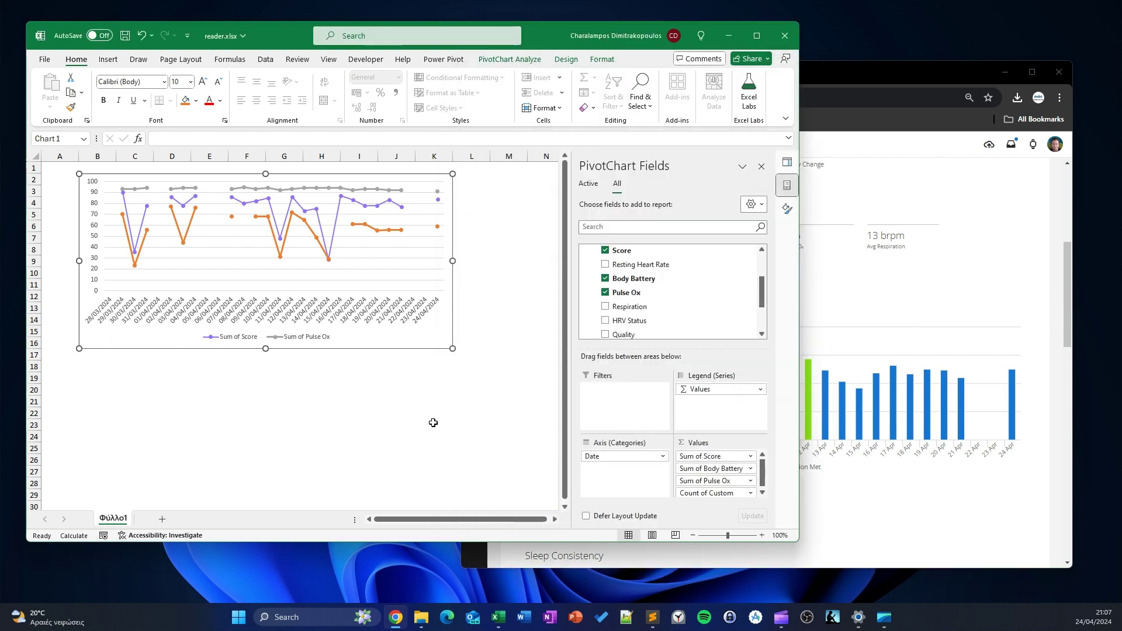
pyautogui.click(111, 365)
pyautogui.click(996, 529)
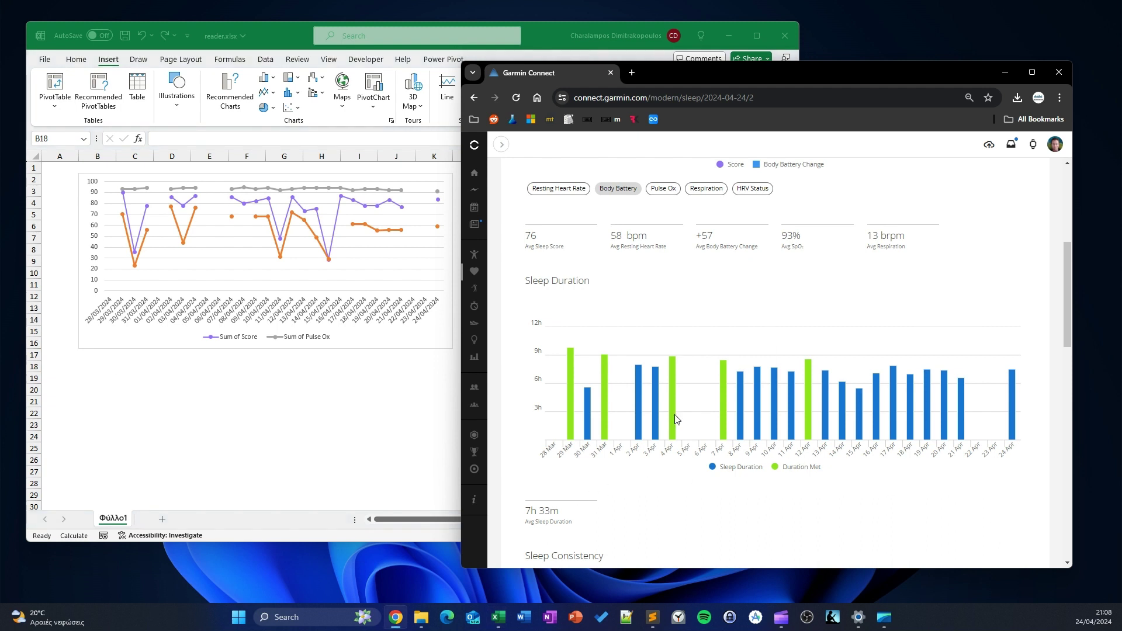
pyautogui.click(295, 459)
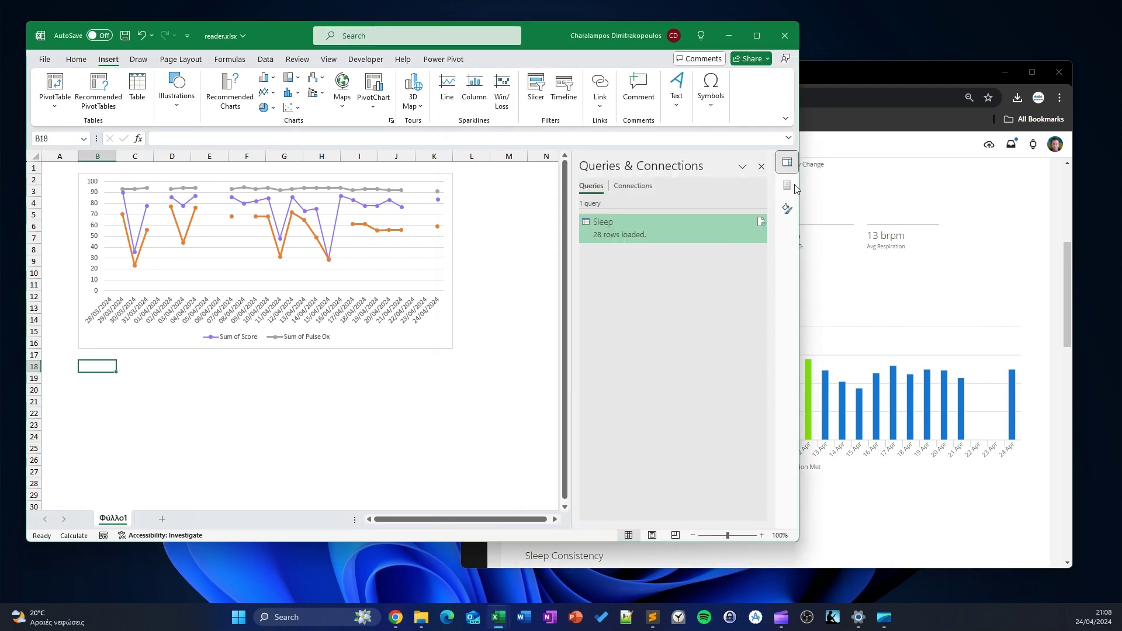
# Open the Sleep query in the Power Query Editor and select its Duration column.
pyautogui.click(788, 163)
pyautogui.click(788, 163)
pyautogui.doubleClick(659, 220)
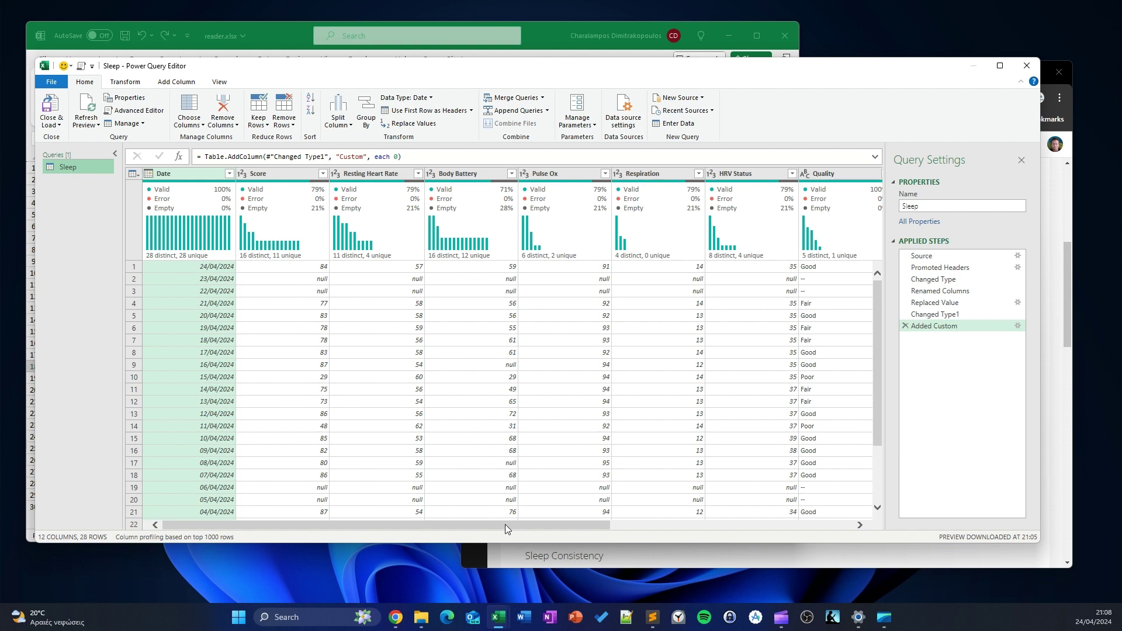
pyautogui.moveTo(504, 524); pyautogui.dragTo(747, 521)
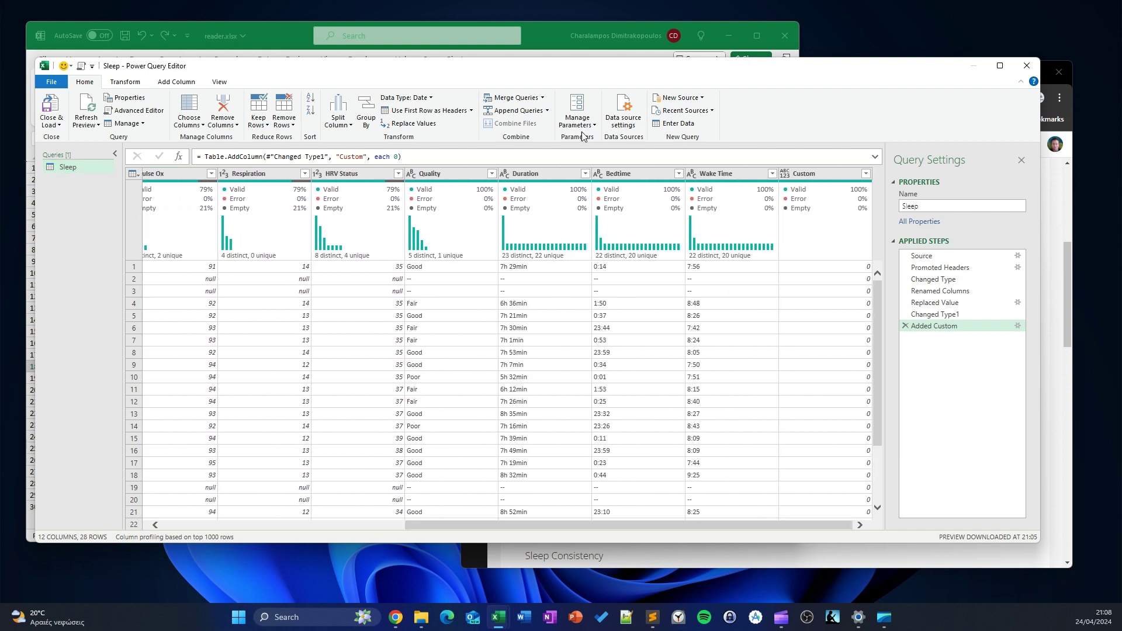
pyautogui.click(517, 315)
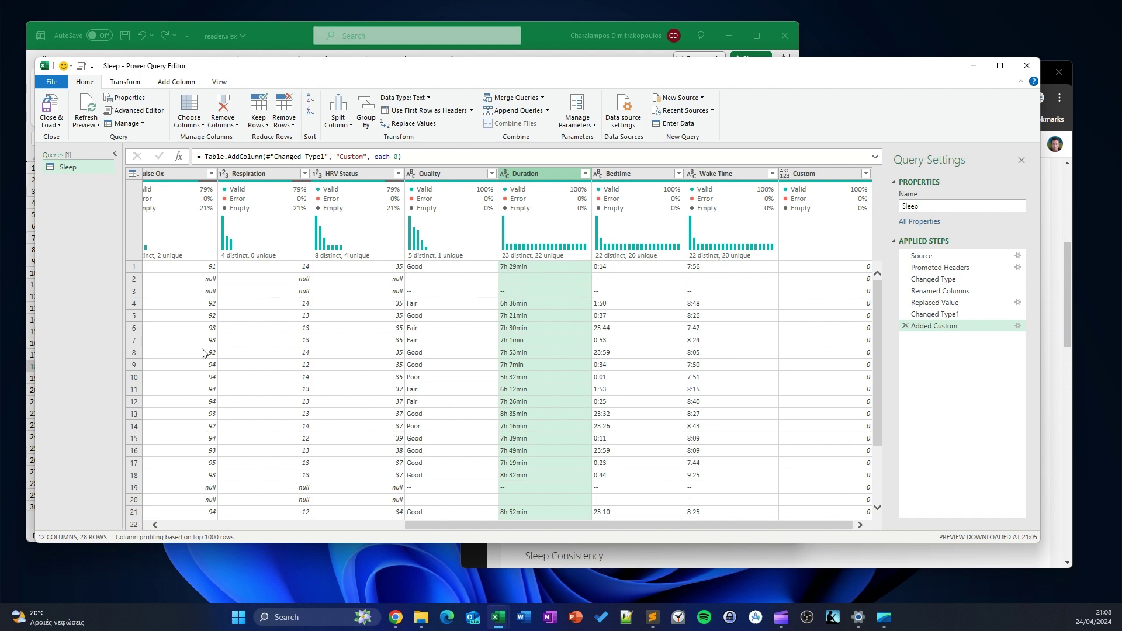
# Switch to Sublime Text and change the "Duration in hours" script's final comment to "Calculate the total duration in hours".
pyautogui.hotkey('alt', 'Tab')
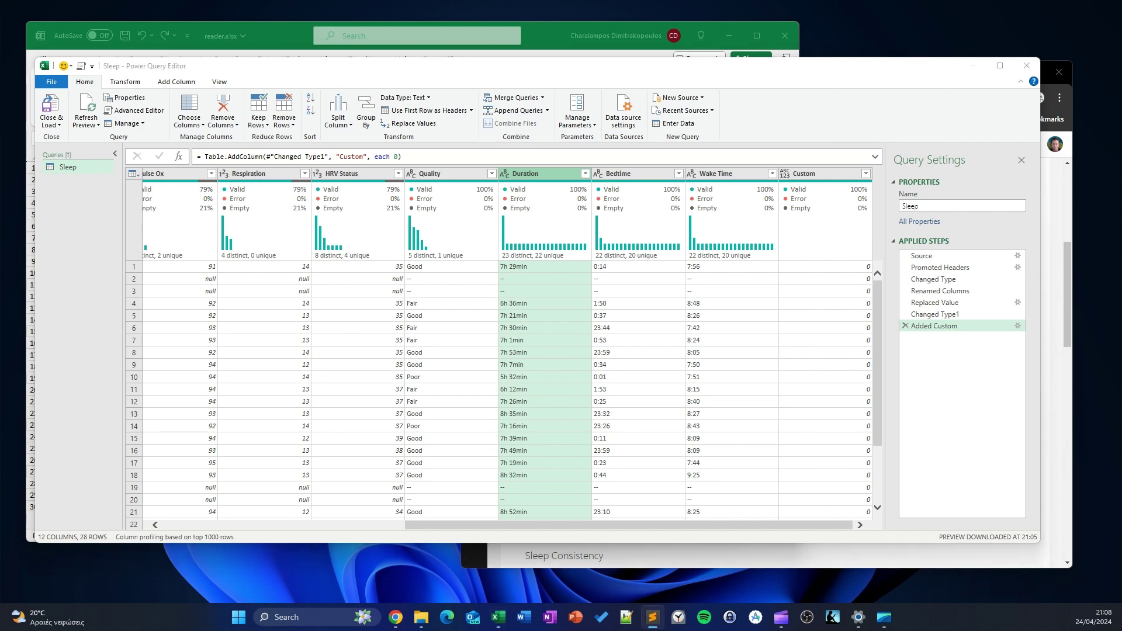
pyautogui.moveTo(0, 163); pyautogui.dragTo(524, 135)
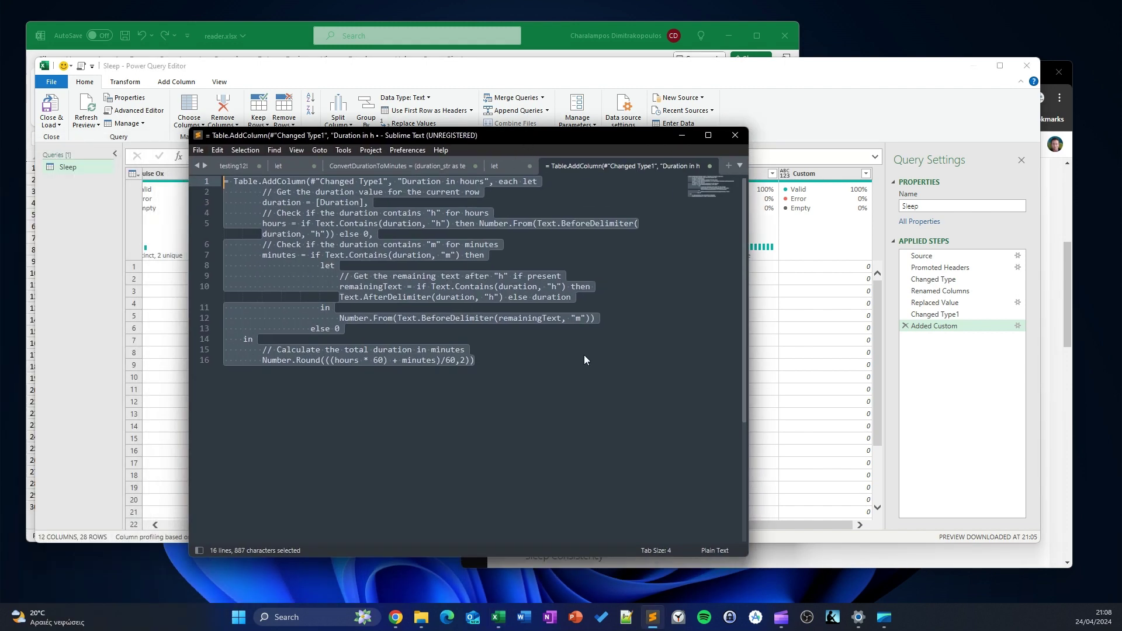
pyautogui.click(584, 357)
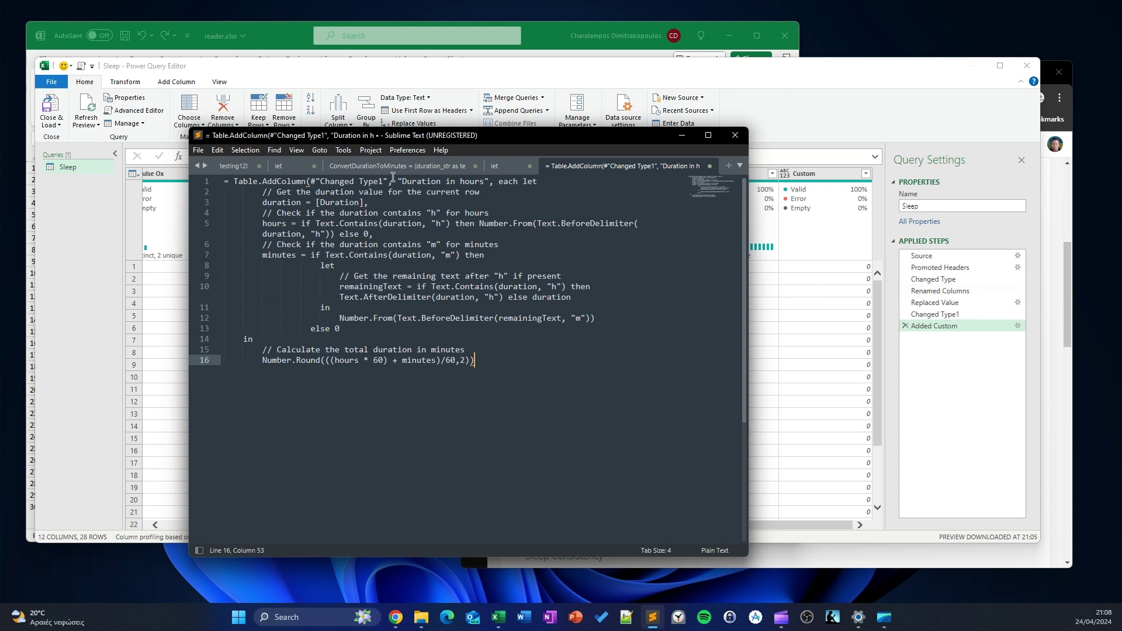
pyautogui.moveTo(393, 176); pyautogui.dragTo(310, 181)
pyautogui.moveTo(336, 266); pyautogui.dragTo(469, 273)
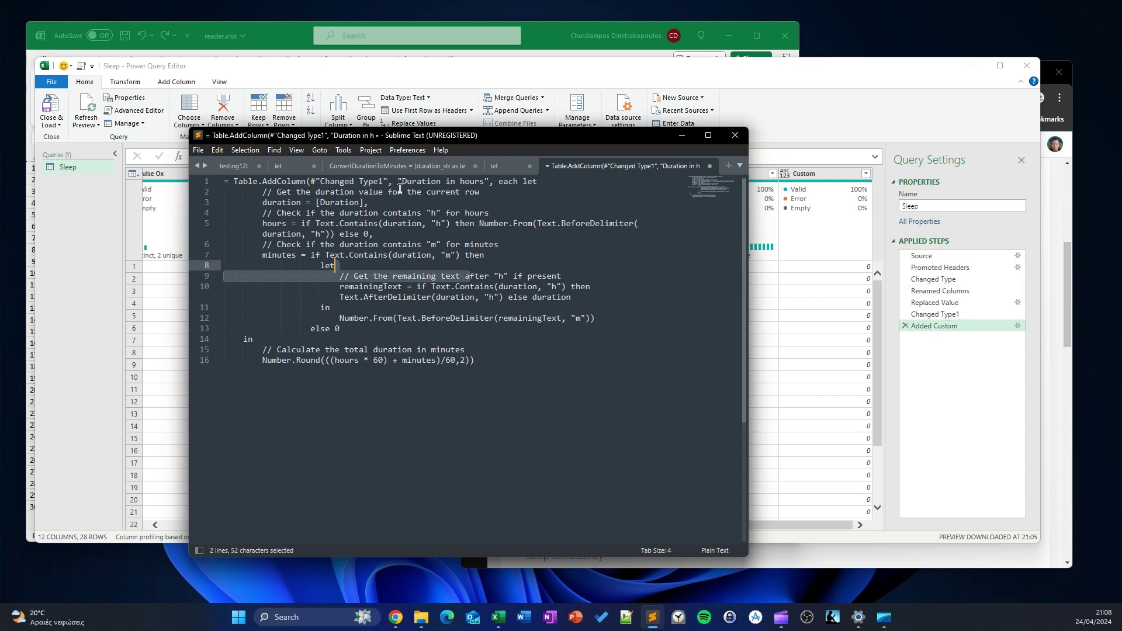
pyautogui.moveTo(398, 181); pyautogui.dragTo(490, 182)
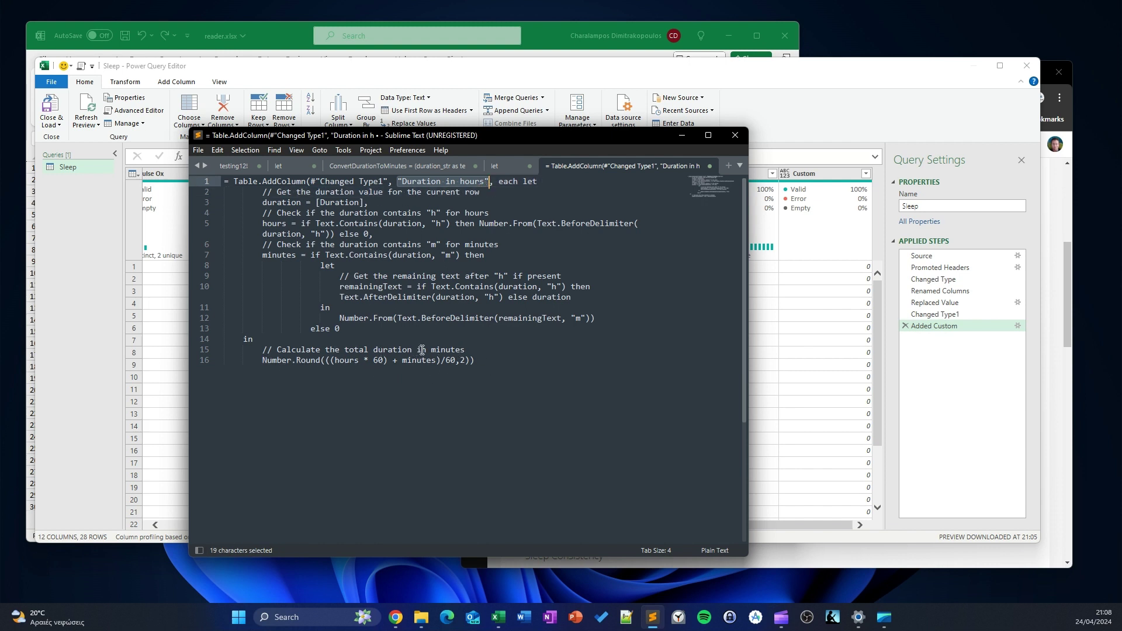
pyautogui.moveTo(427, 350); pyautogui.dragTo(468, 347)
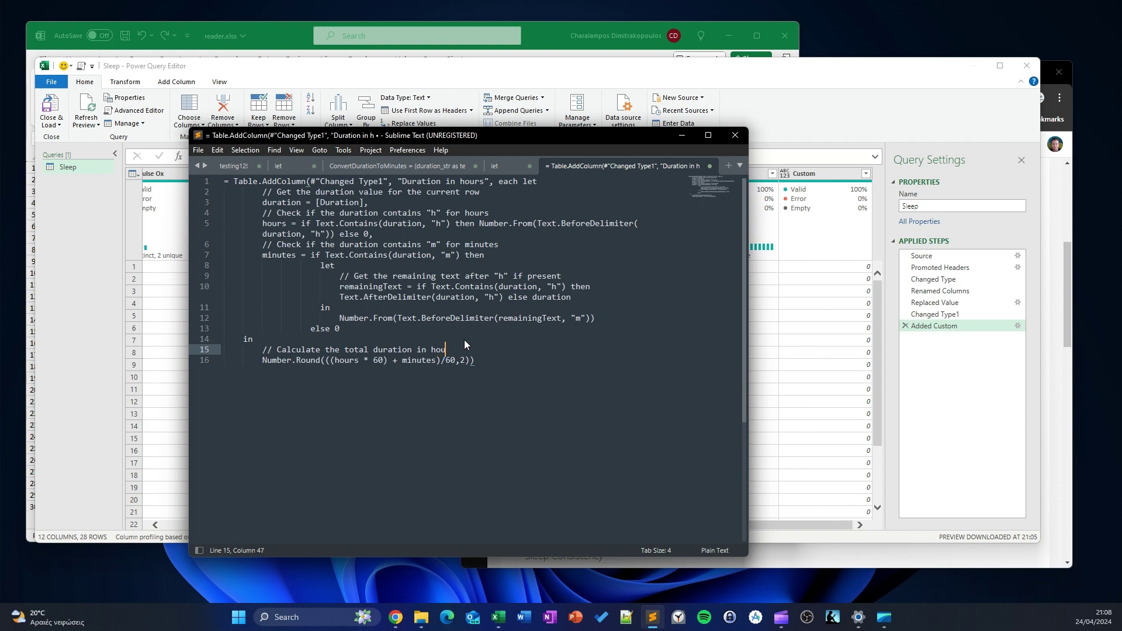
pyautogui.write('hours')
# Copy the entire Table.AddColumn script.
pyautogui.hotkey('ctrl', 'a')
pyautogui.hotkey('ctrl', 'c')
pyautogui.rightClick(418, 249)
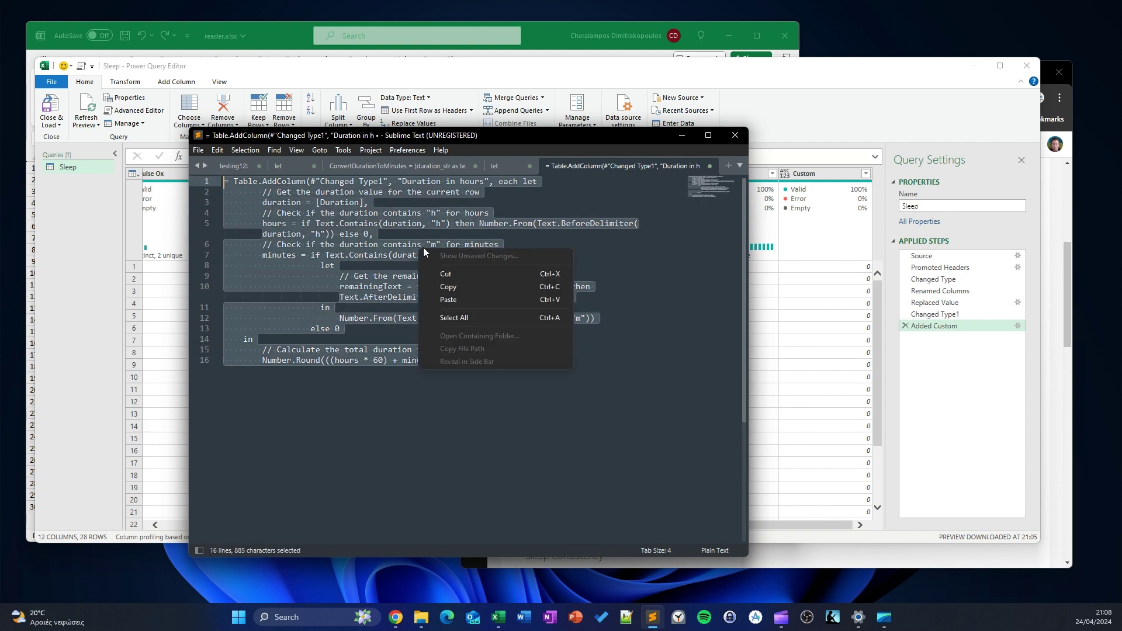
pyautogui.click(447, 286)
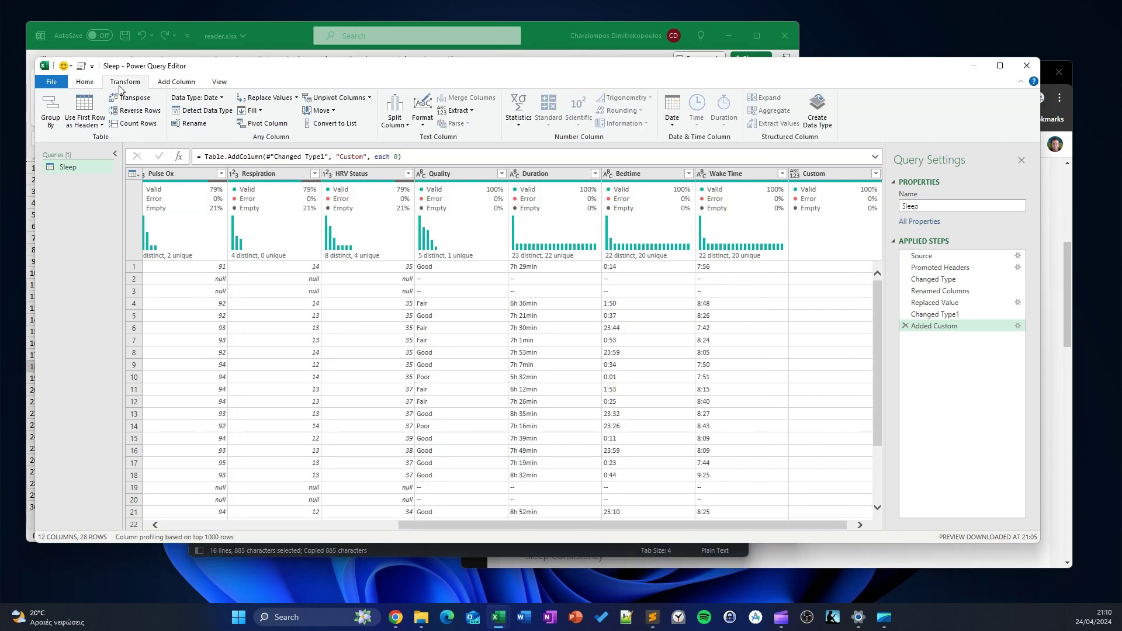
# In the Sleep query's Advanced Editor, end the #"Added Custom" line with a comma and paste the copied script below it.
pyautogui.click(133, 111)
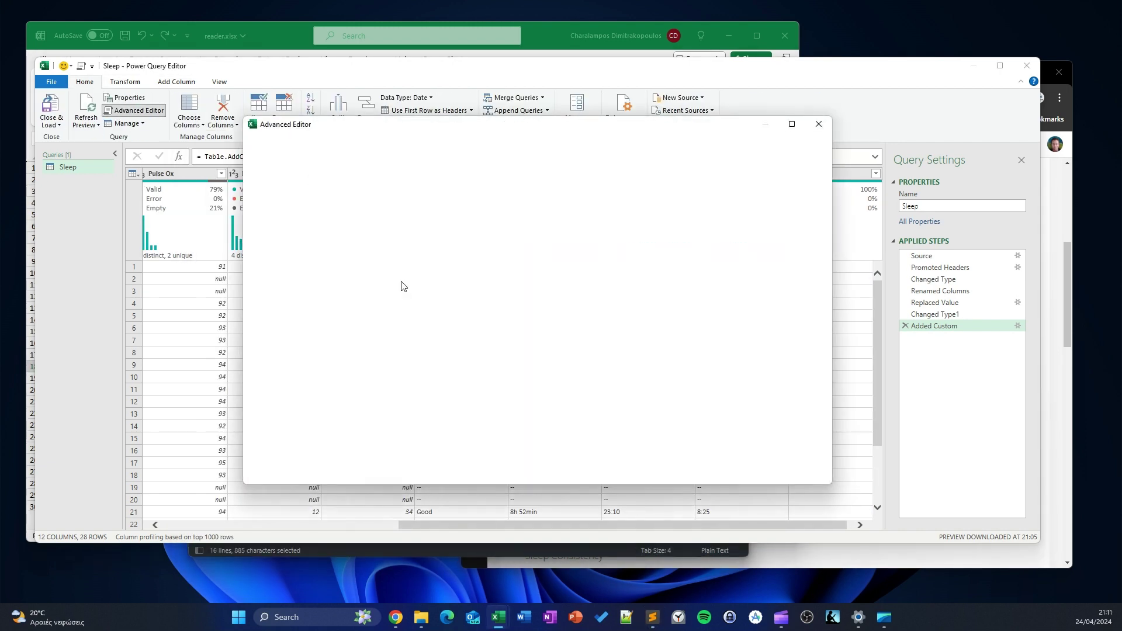
pyautogui.click(292, 306)
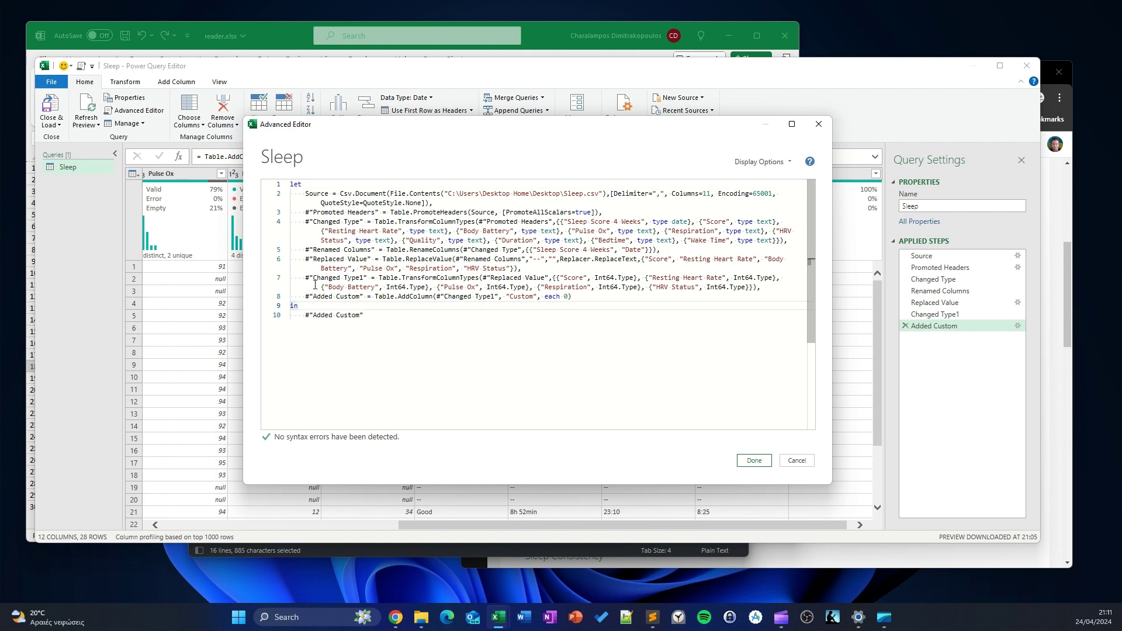
pyautogui.press('Return')
pyautogui.press('Return')
pyautogui.click(575, 296)
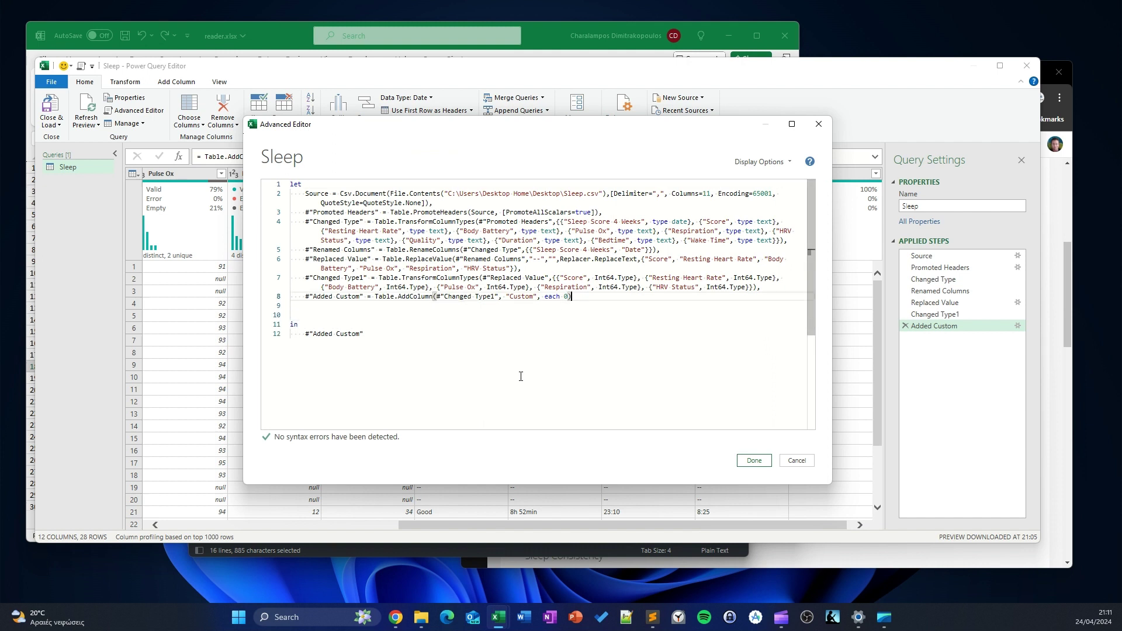
pyautogui.write(',')
pyautogui.click(305, 306)
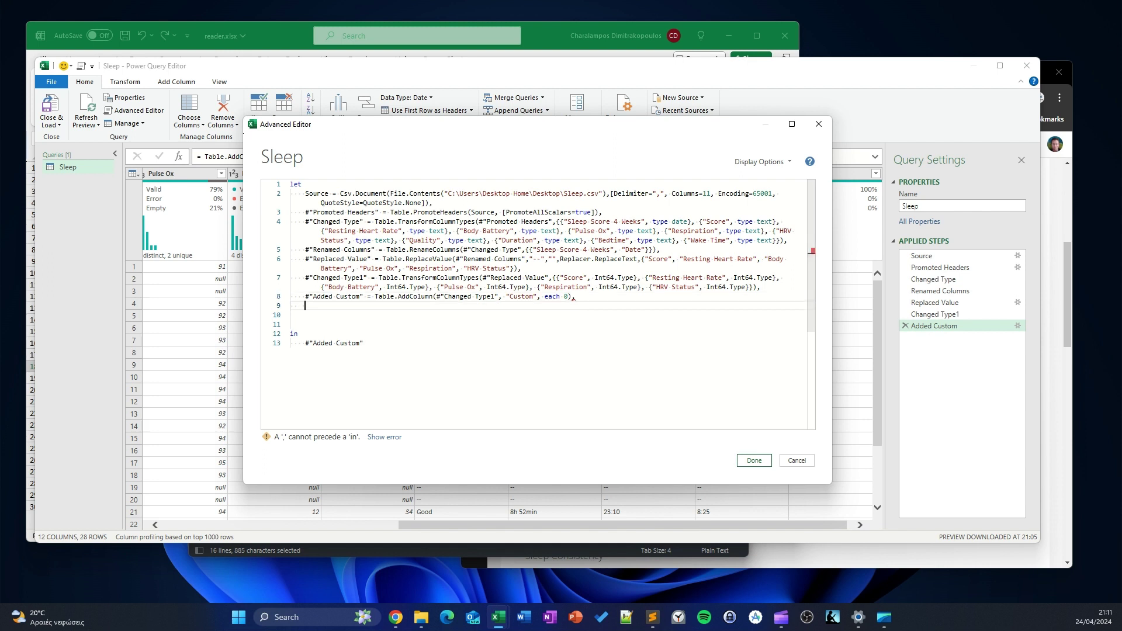
pyautogui.hotkey('ctrl', 'v')
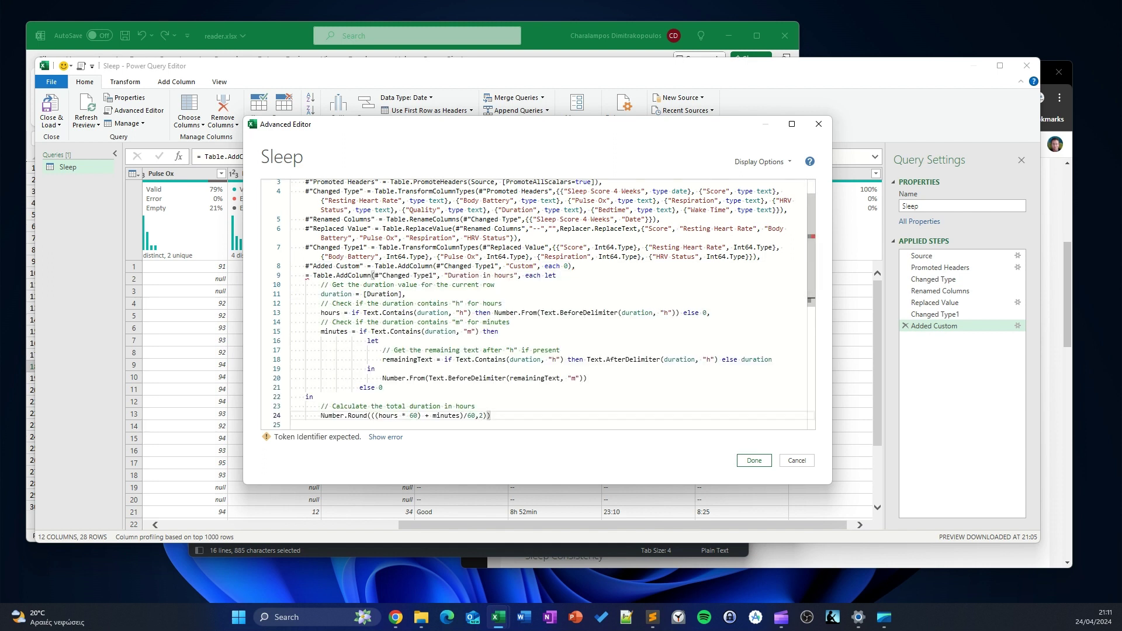
# Name the pasted query step durinhours by adding that identifier before its equals sign.
pyautogui.click(302, 274)
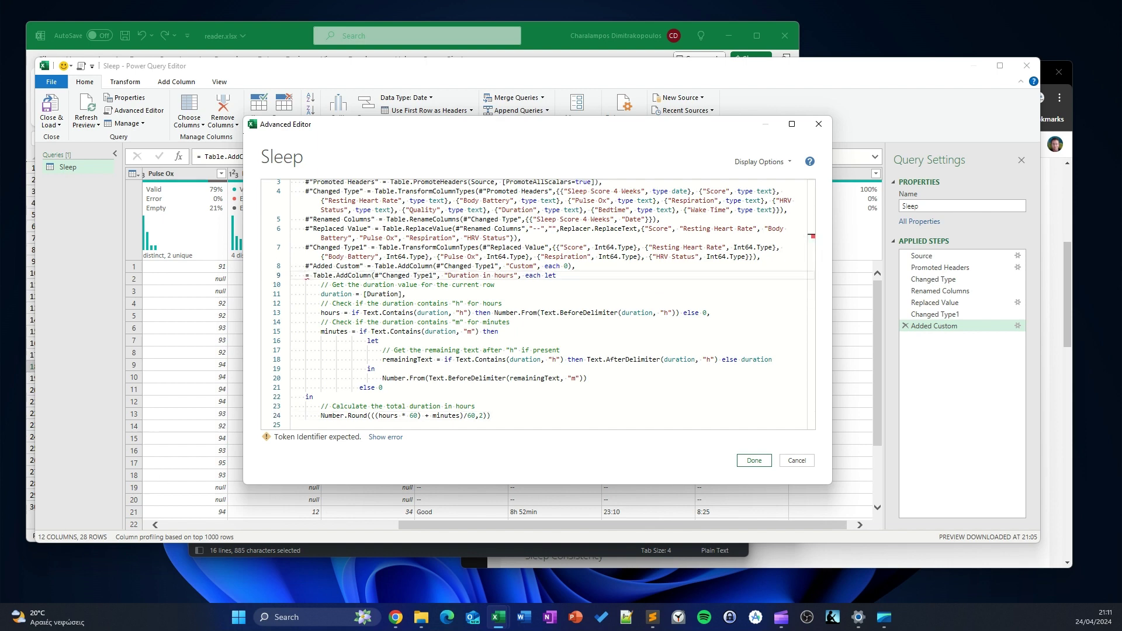
pyautogui.write('dy')
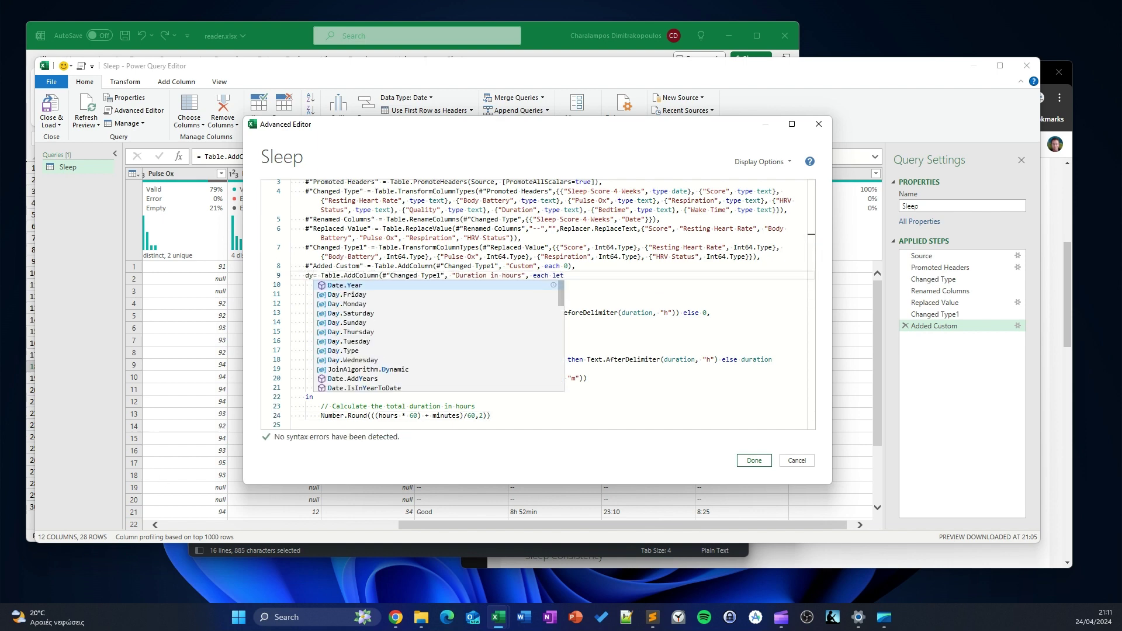
pyautogui.press('BackSpace')
pyautogui.write('uru')
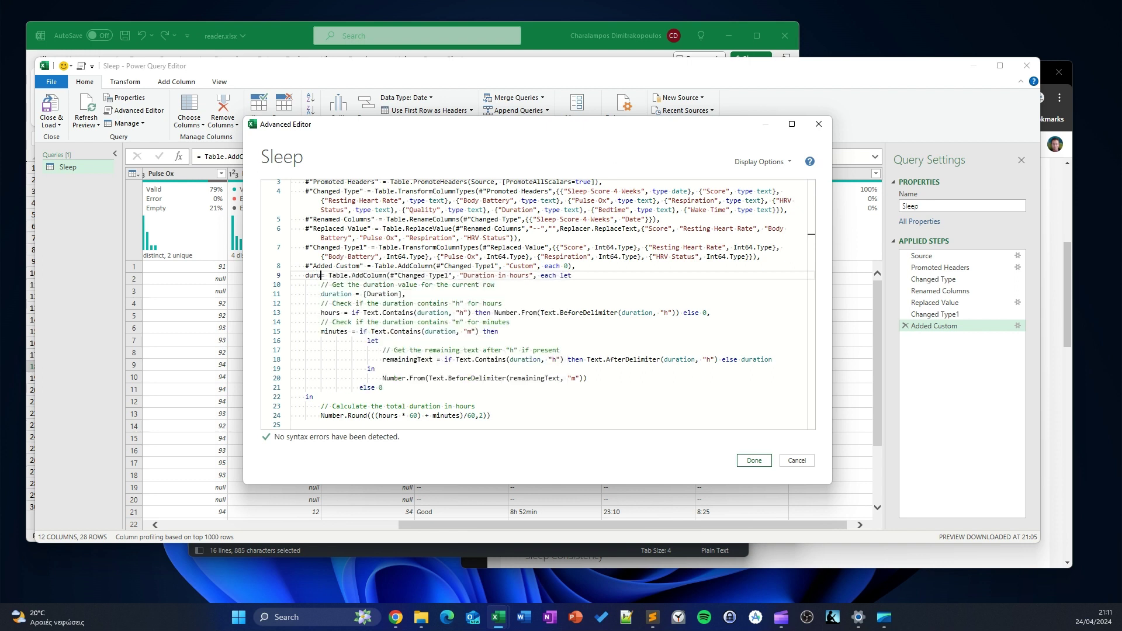
pyautogui.press('BackSpace')
pyautogui.write('inho')
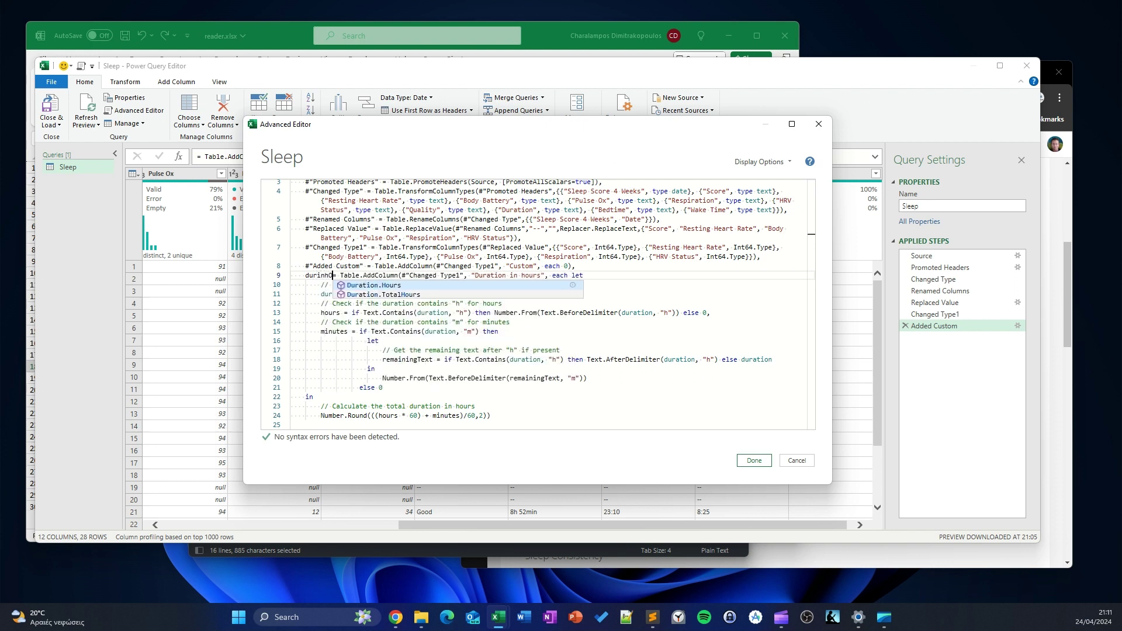
pyautogui.write('urs')
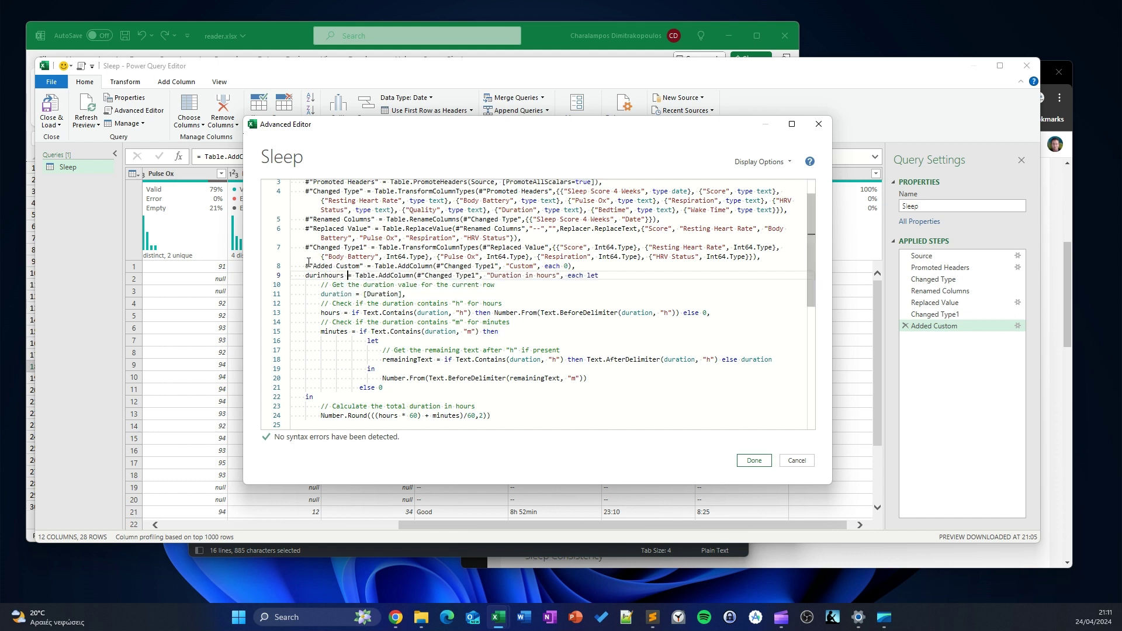
# Replace the #"Changed Type1" reference in the durinhours step with #"Added Custom".
pyautogui.moveTo(306, 266); pyautogui.dragTo(365, 266)
pyautogui.hotkey('ctrl', 'c')
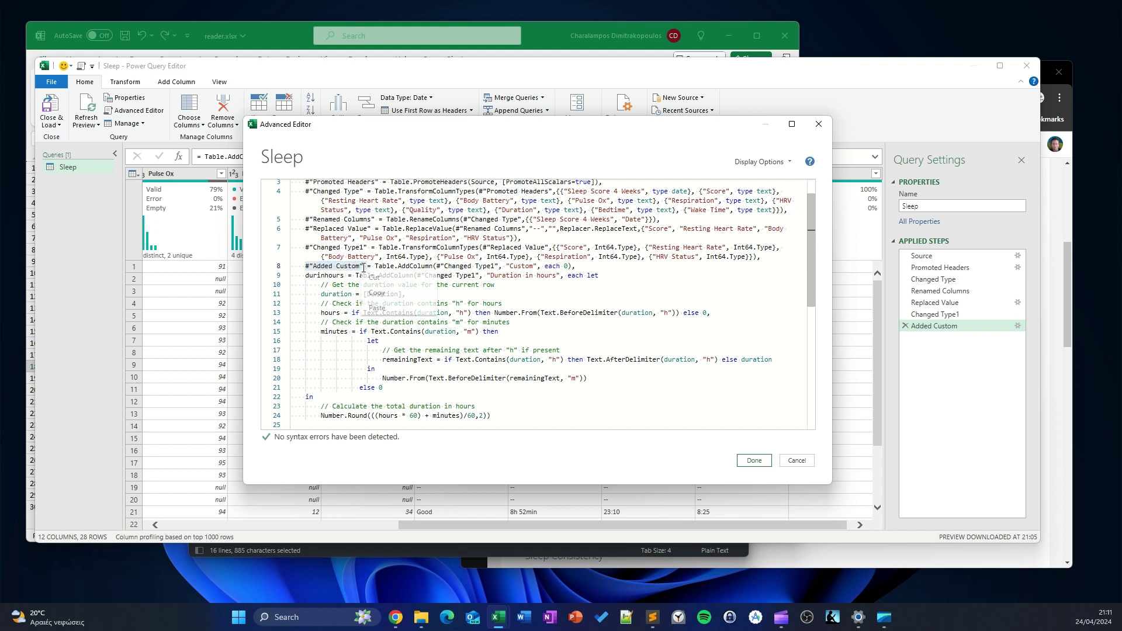
pyautogui.click(479, 276)
pyautogui.moveTo(479, 276); pyautogui.dragTo(418, 277)
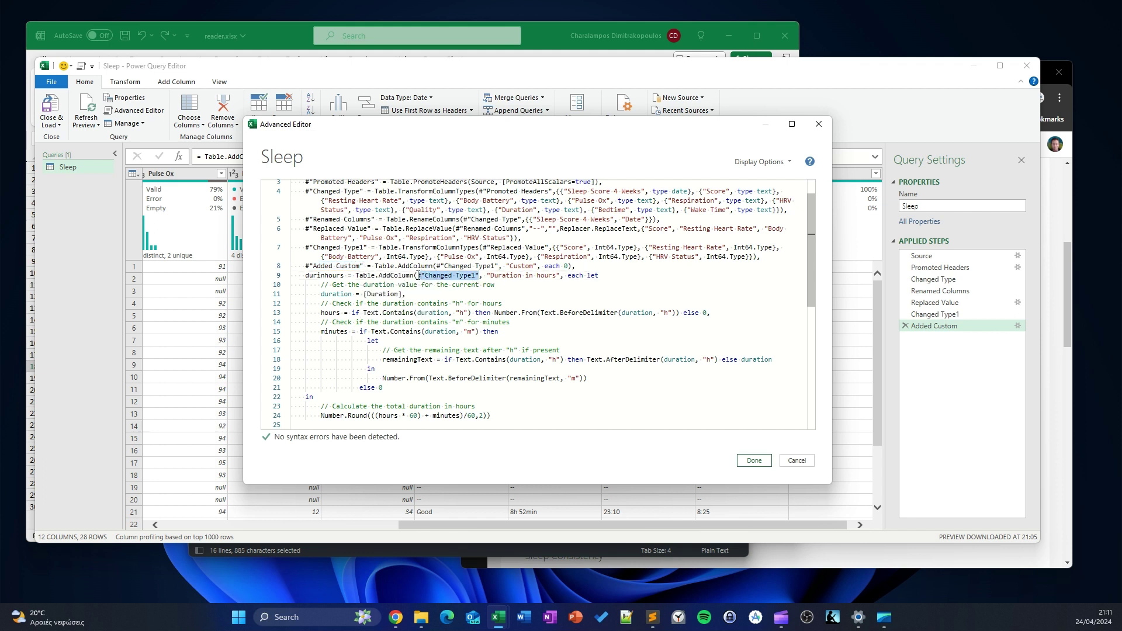
pyautogui.hotkey('ctrl', 'v')
pyautogui.scroll(-2, 531, 282)
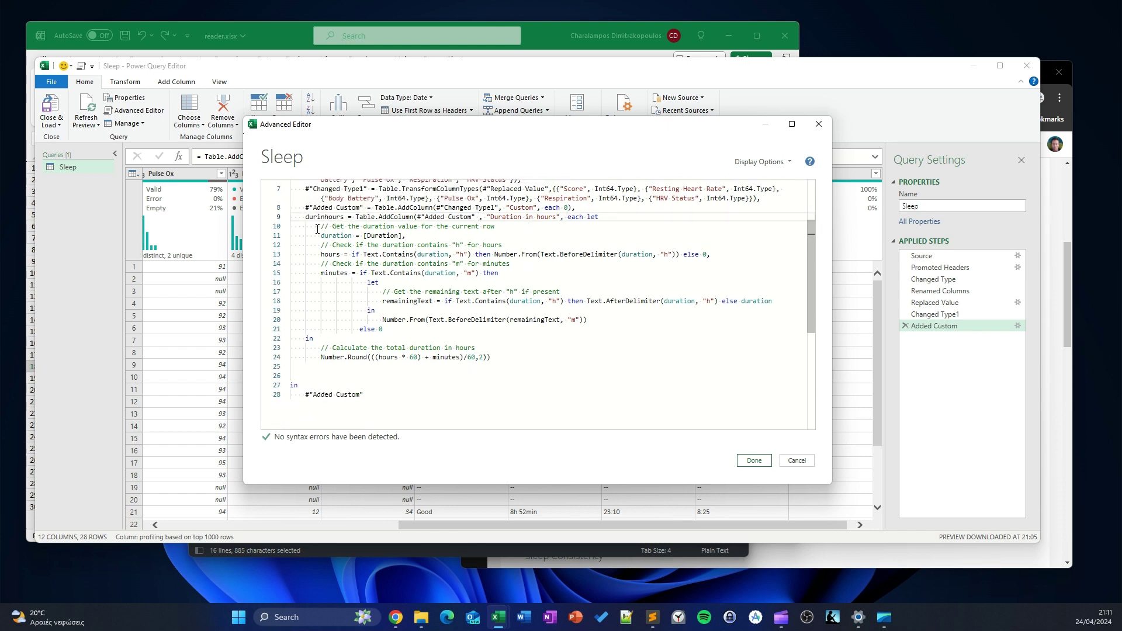
# Remove an extra blank line after the script, make durinhours the query's final output, and apply the edited code.
pyautogui.click(301, 365)
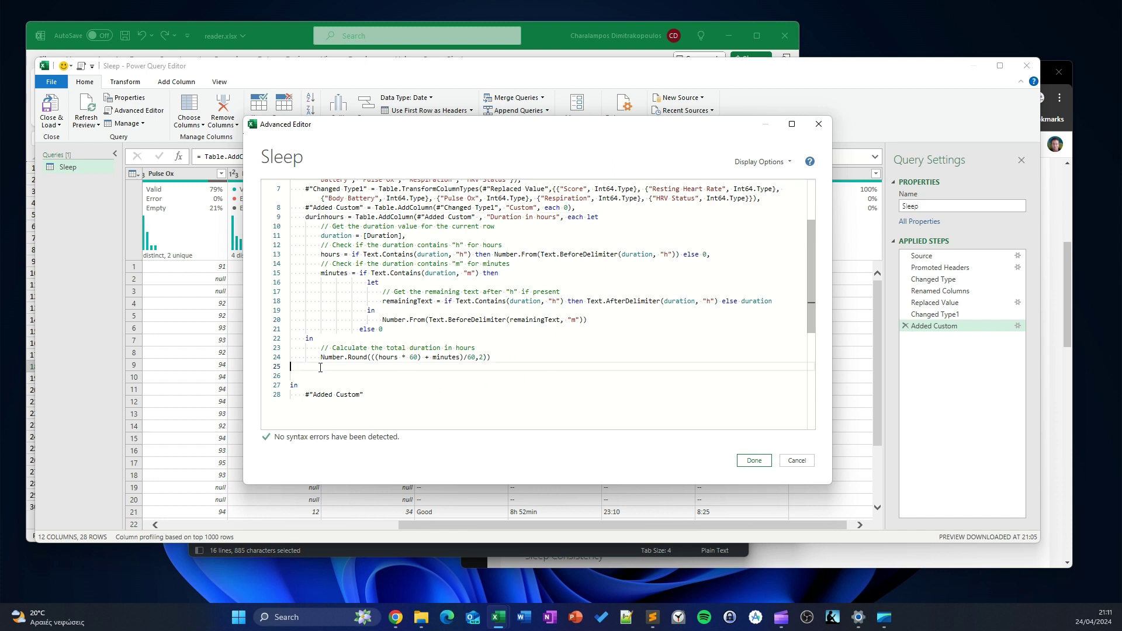
pyautogui.press('BackSpace')
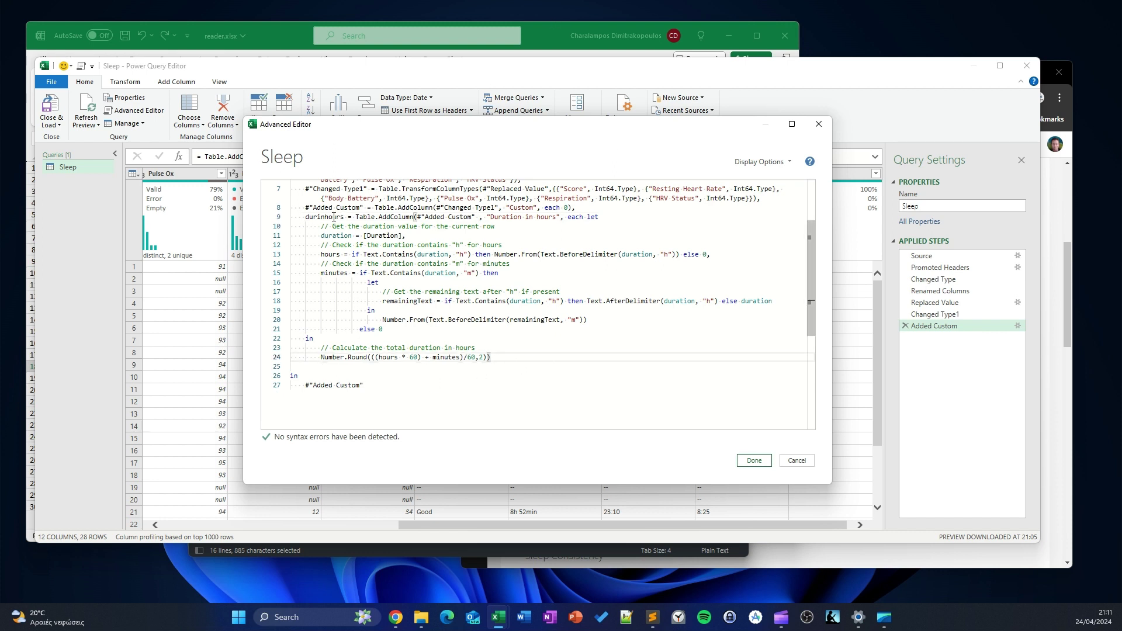
pyautogui.doubleClick(333, 216)
pyautogui.hotkey('ctrl', 'c')
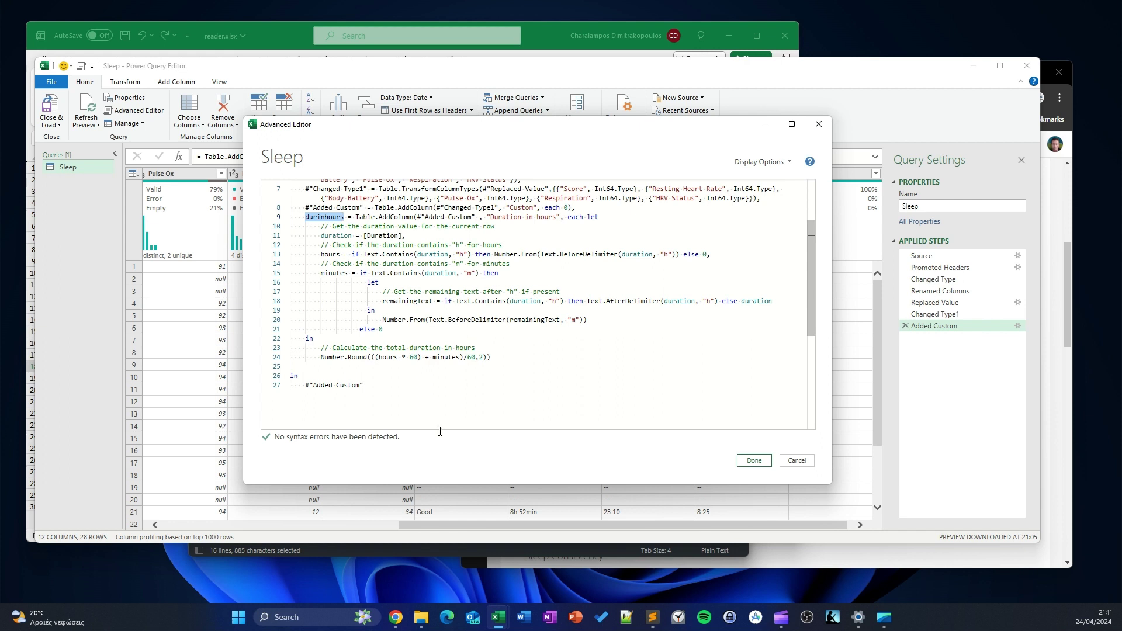
pyautogui.moveTo(365, 385); pyautogui.dragTo(305, 385)
pyautogui.hotkey('ctrl', 'v')
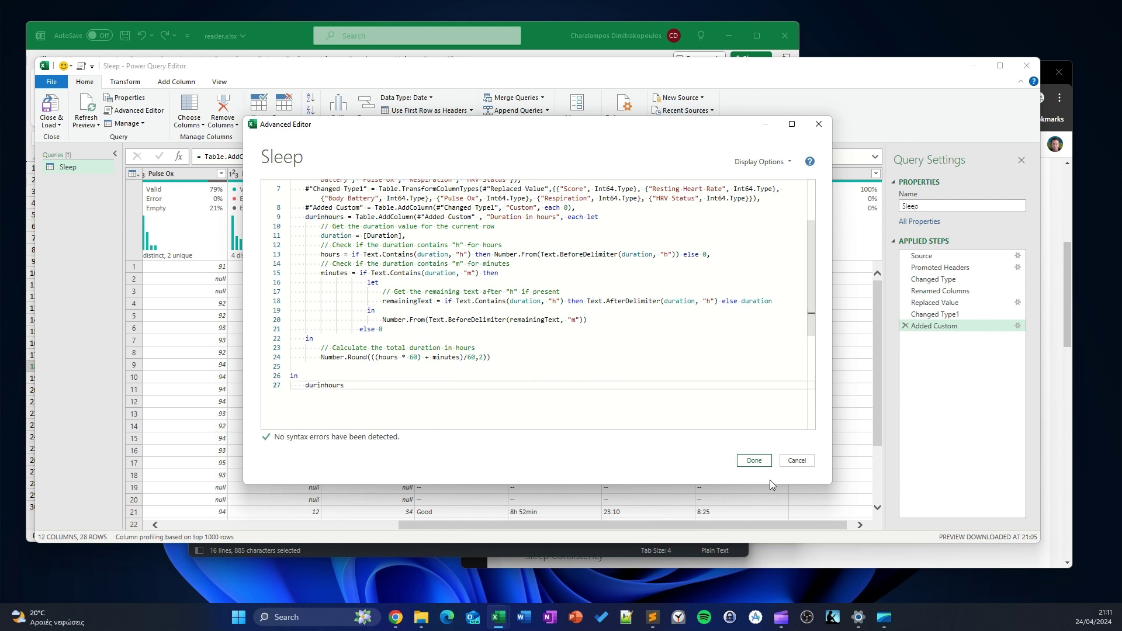
pyautogui.click(754, 461)
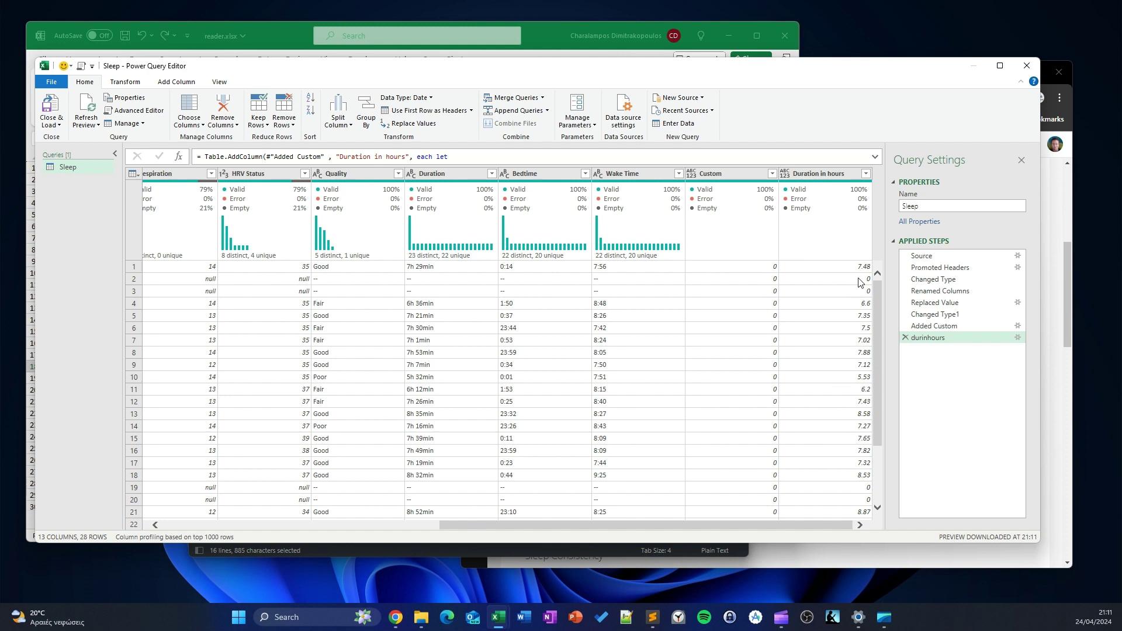
# Compare the first row's Duration and Duration in hours, and set the Duration in hours column's data type to Decimal Number.
pyautogui.click(447, 266)
pyautogui.click(861, 269)
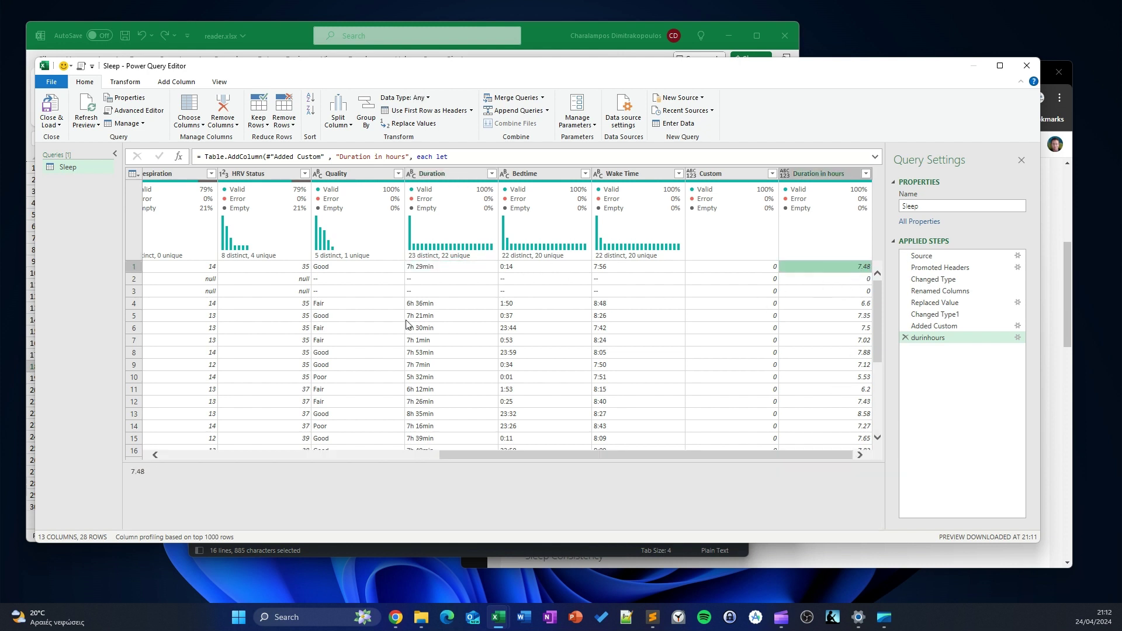
pyautogui.click(474, 269)
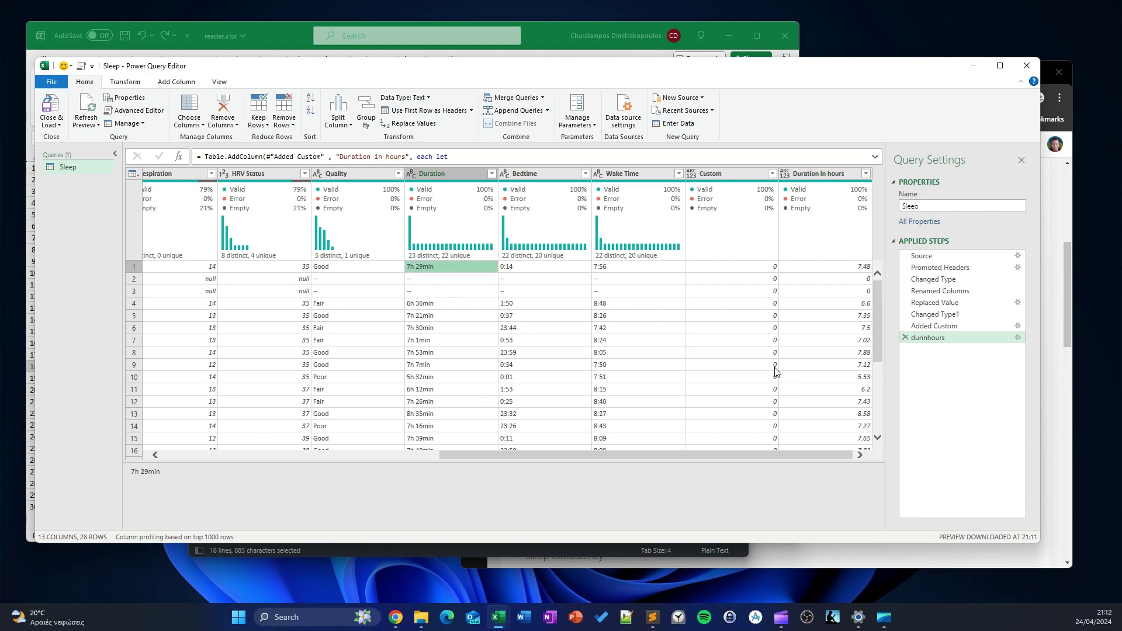
pyautogui.click(785, 174)
pyautogui.click(794, 187)
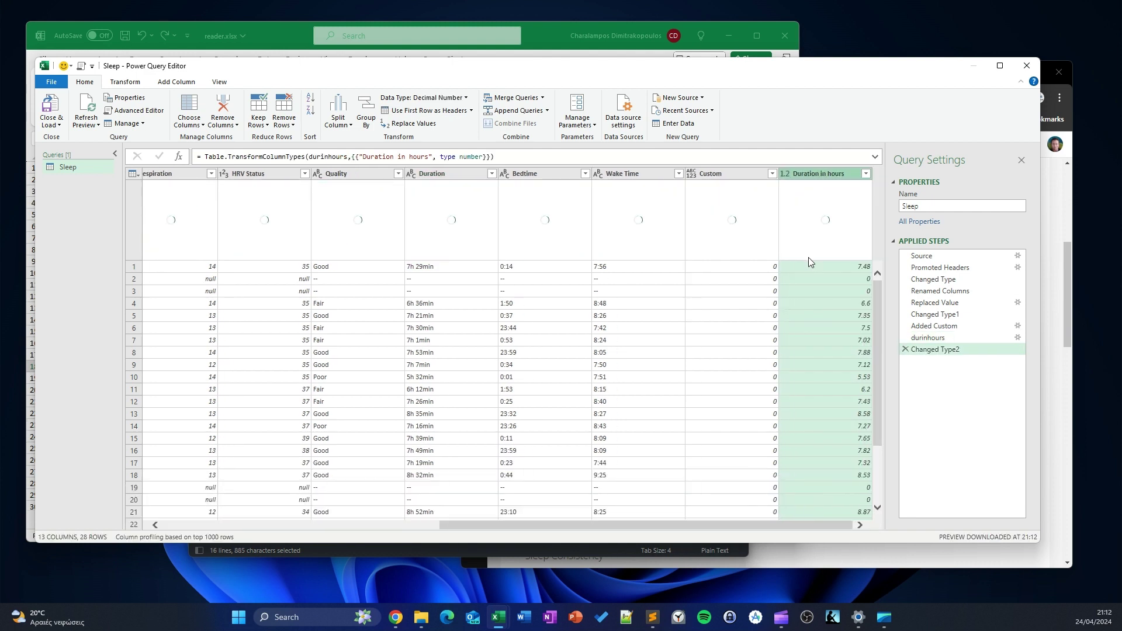
# Check the Duration in hours column down to the last row, load the query back into the workbook, and refresh the Sleep query.
pyautogui.scroll(-2, 825, 268)
pyautogui.scroll(2, 826, 245)
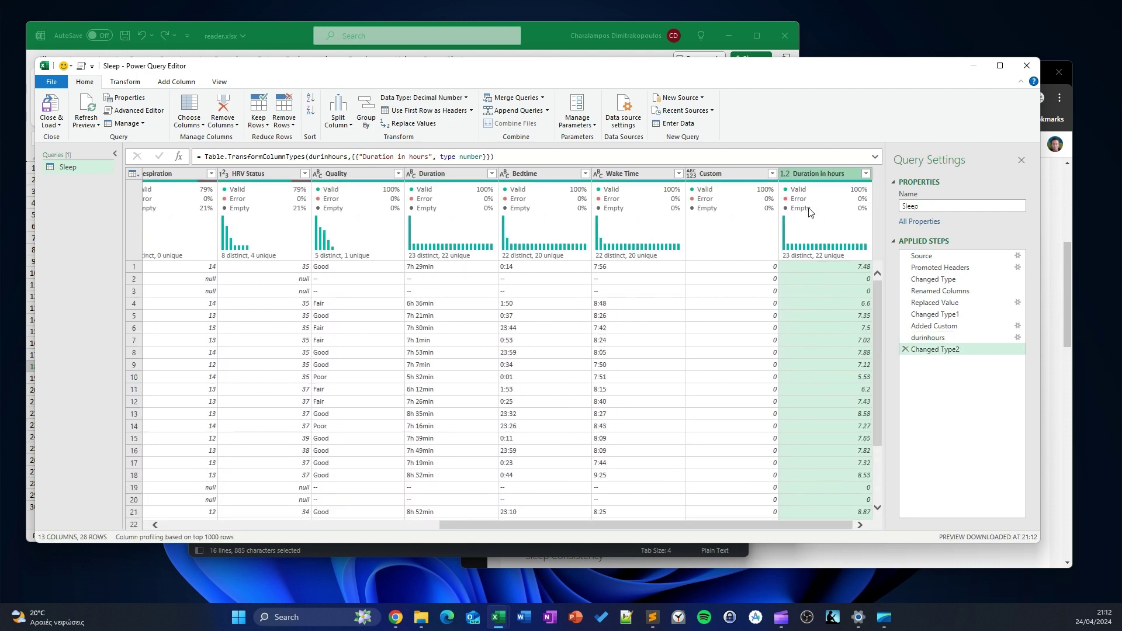
pyautogui.hscroll(-3, 818, 350)
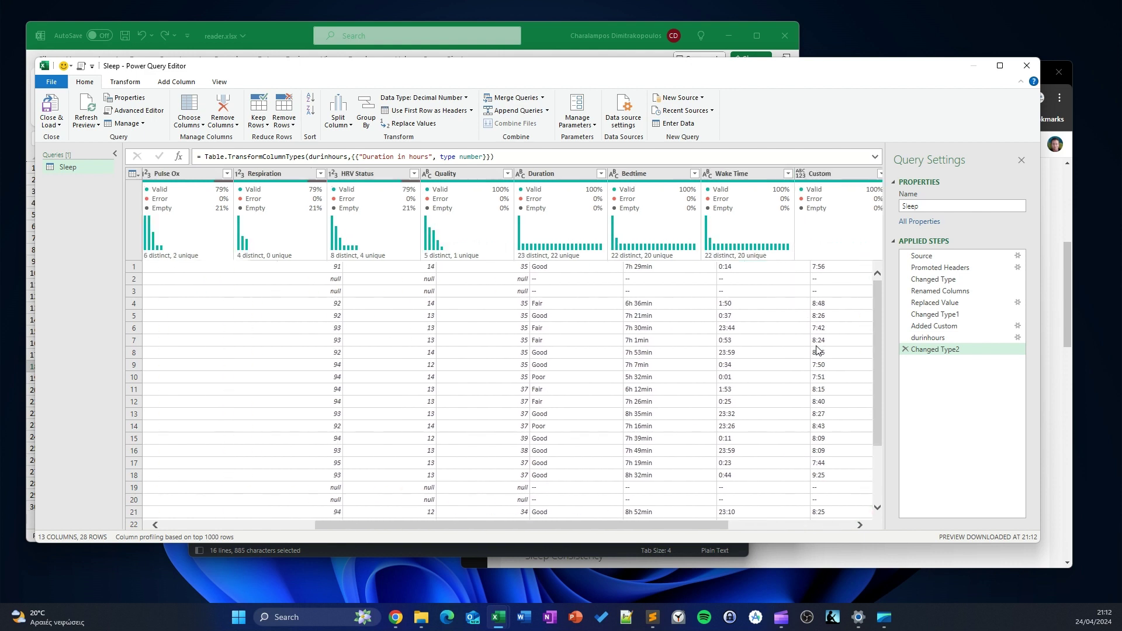
pyautogui.hscroll(3, 825, 350)
pyautogui.scroll(-3, 737, 372)
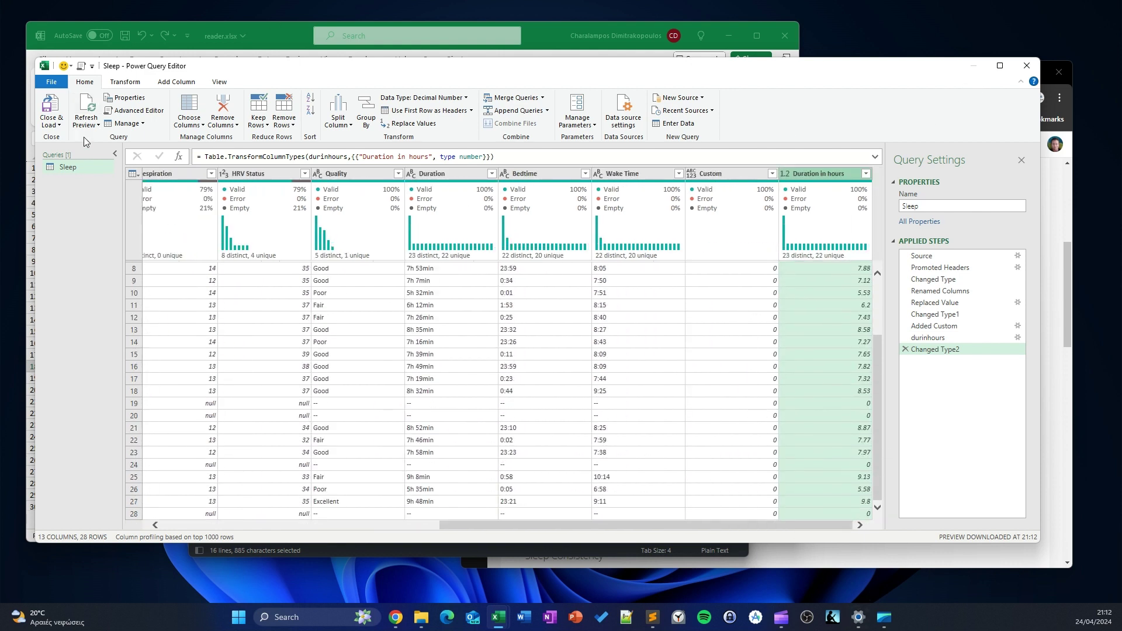
pyautogui.click(44, 111)
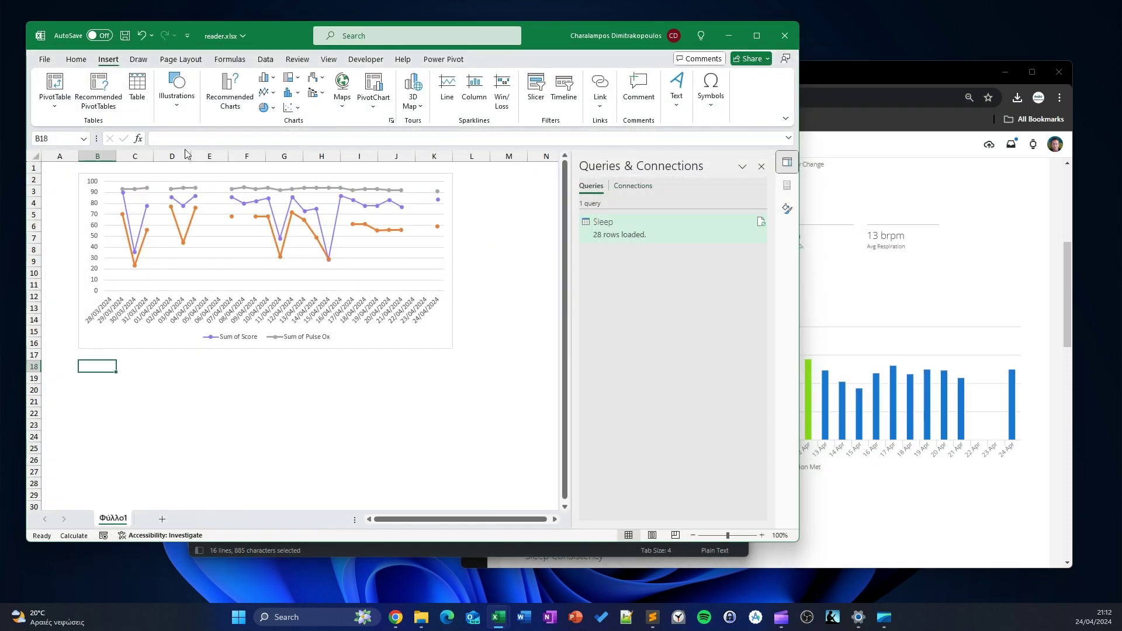
pyautogui.click(761, 220)
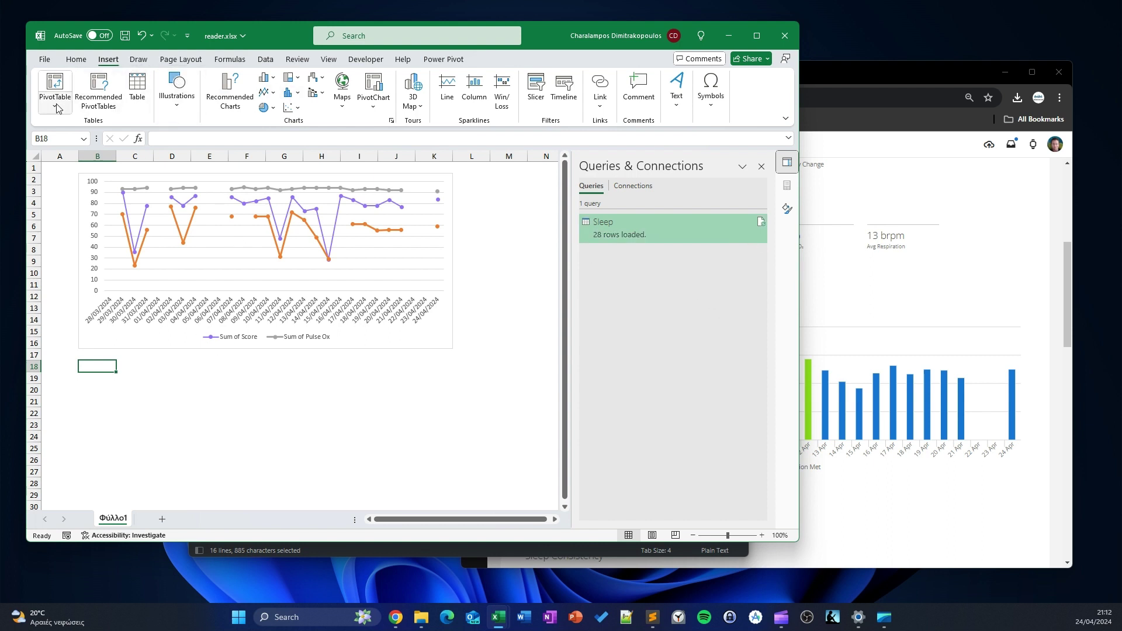
# Insert a PivotChart from the workbook's Data Model at cell B18 and widen it to match the chart above.
pyautogui.click(373, 98)
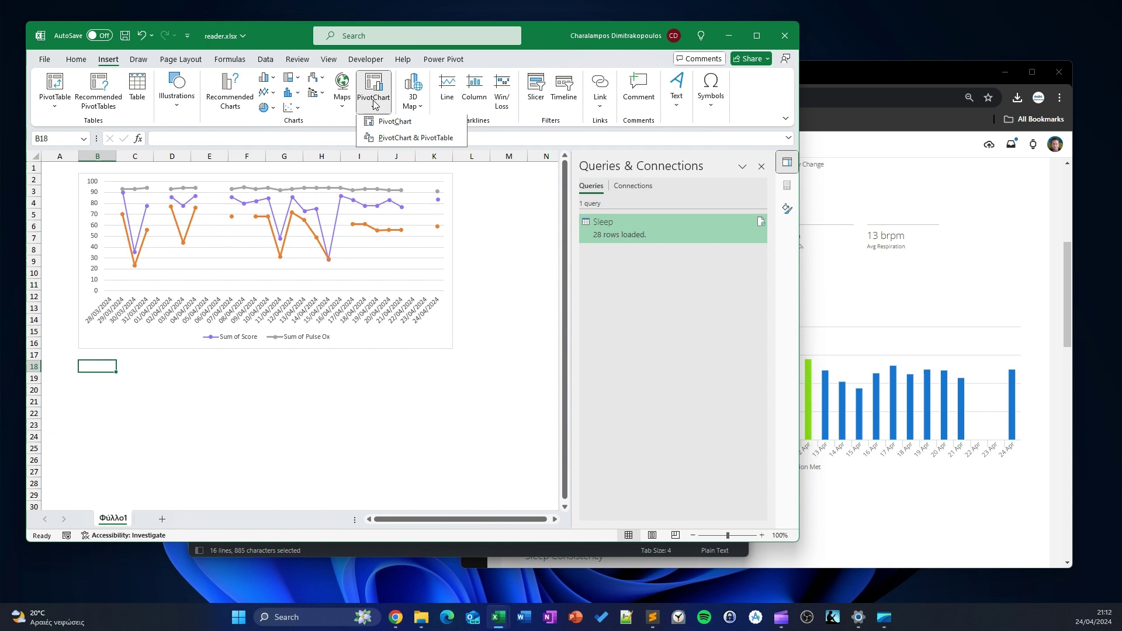
pyautogui.click(396, 124)
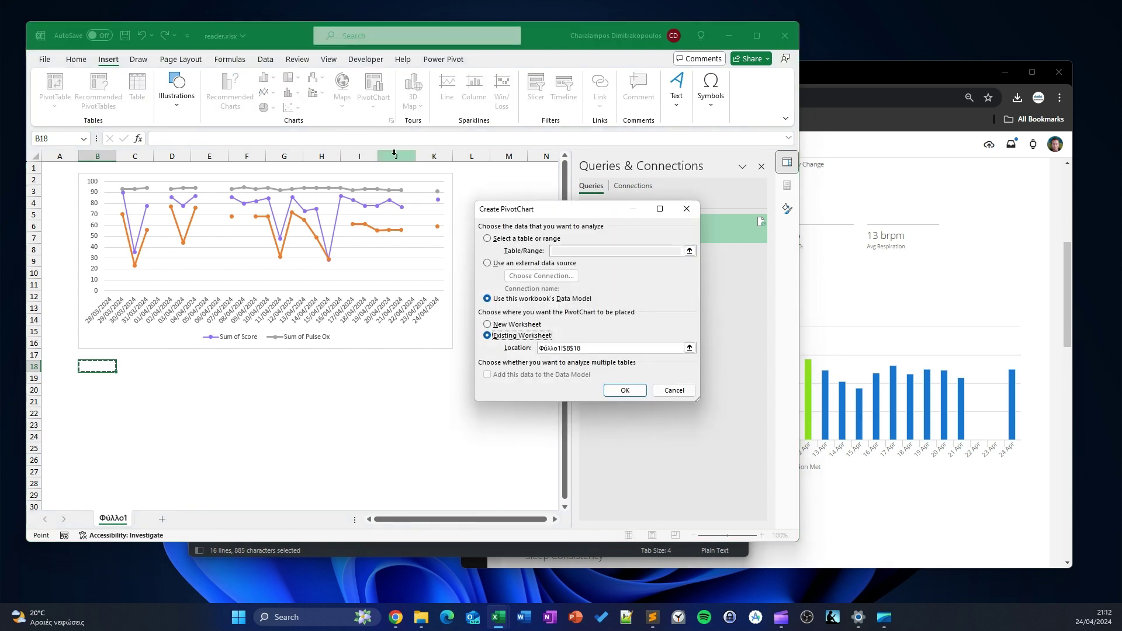
pyautogui.click(627, 395)
pyautogui.moveTo(266, 276); pyautogui.dragTo(194, 387)
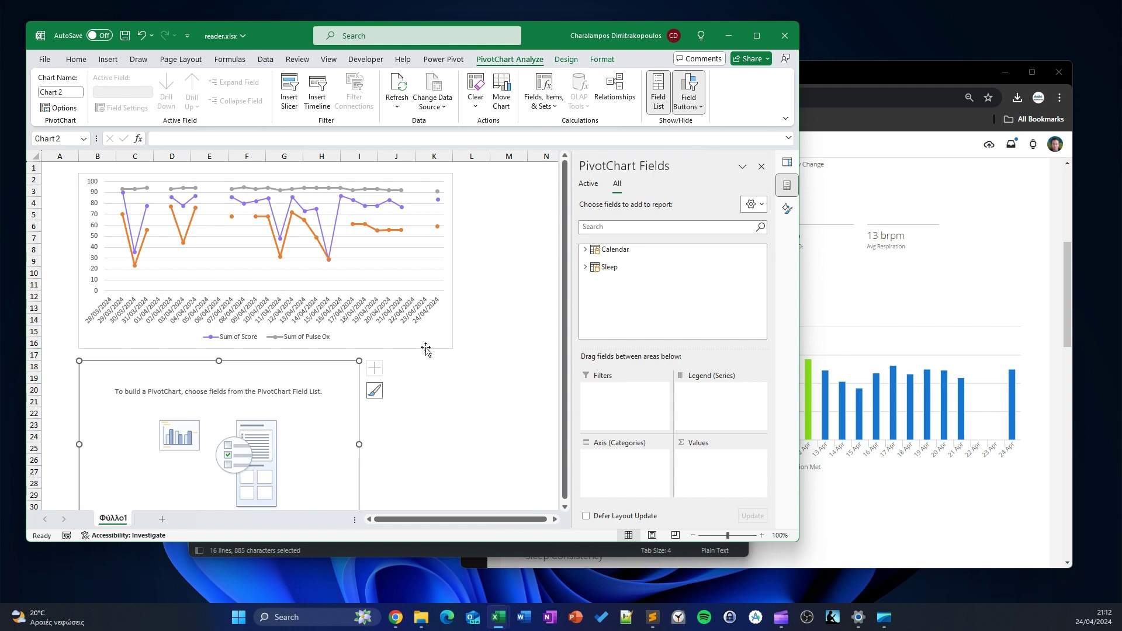
pyautogui.scroll(-3, 386, 376)
pyautogui.moveTo(359, 422); pyautogui.dragTo(455, 439)
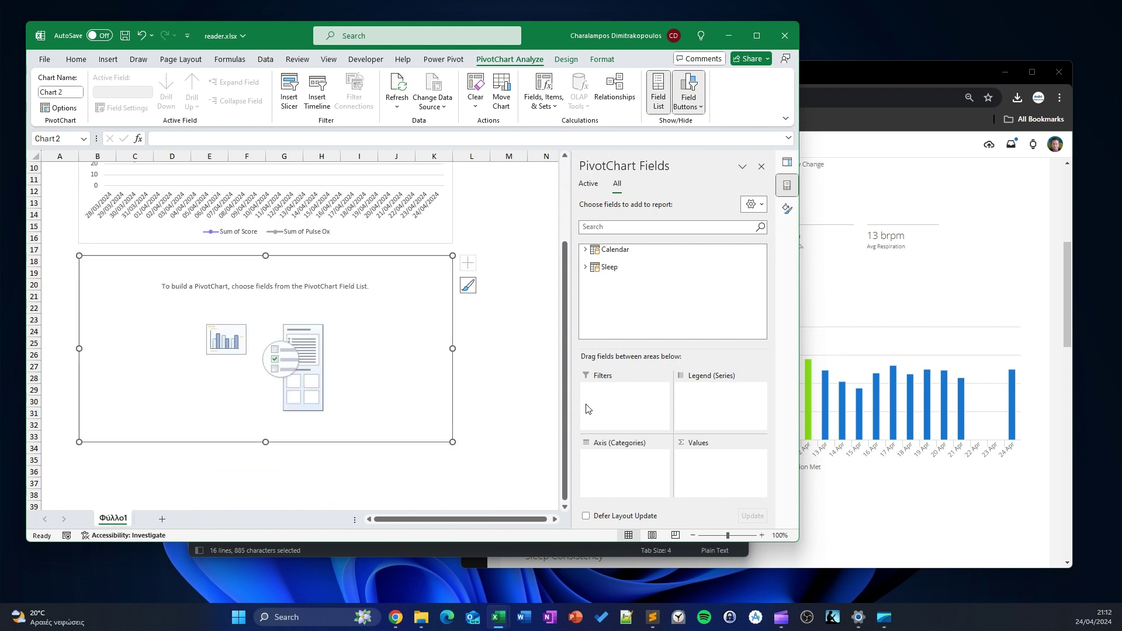
# Add the Date field from the Calendar table's additional fields to the new PivotChart's category axis.
pyautogui.click(585, 251)
pyautogui.click(596, 260)
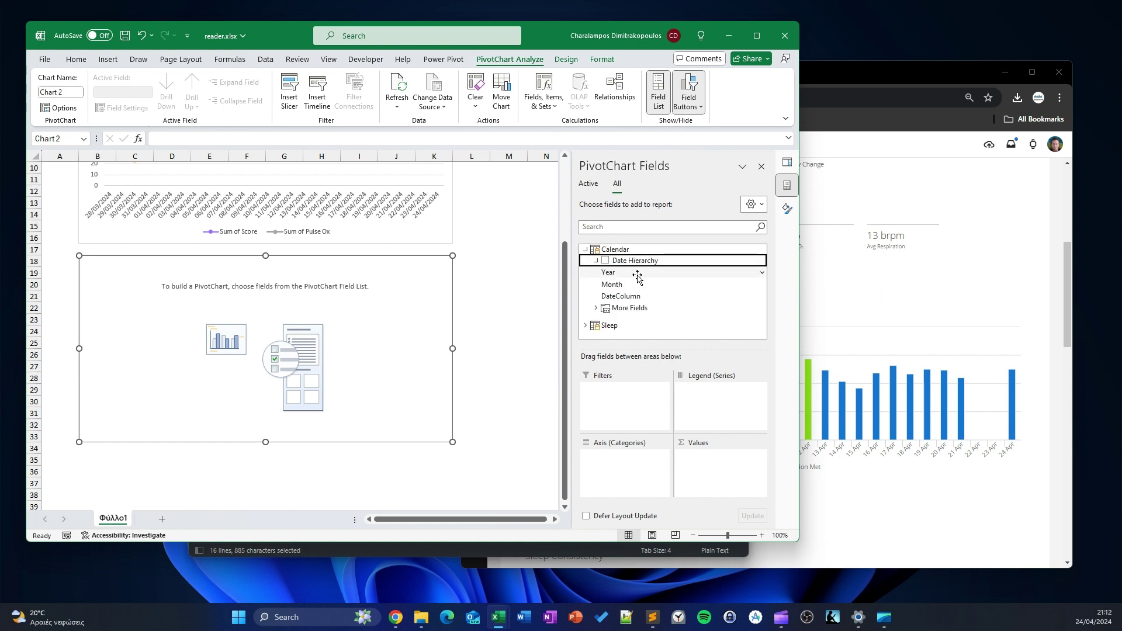
pyautogui.click(595, 308)
pyautogui.click(596, 308)
pyautogui.moveTo(619, 260); pyautogui.dragTo(624, 468)
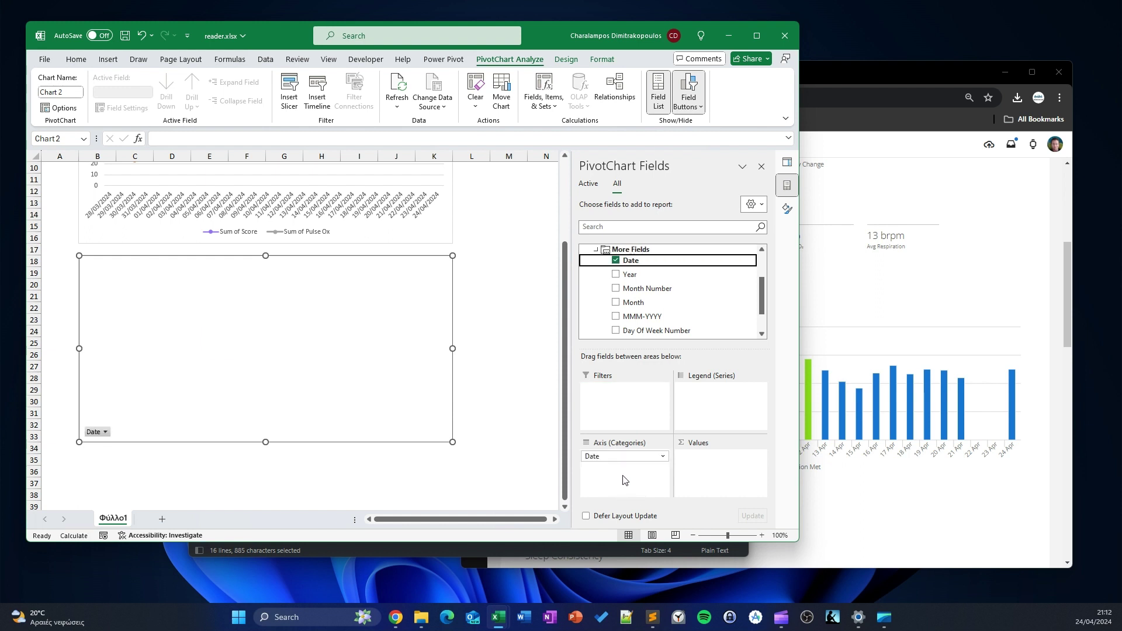
# Add the Sleep table's Duration in hours field to the PivotChart's values.
pyautogui.click(585, 250)
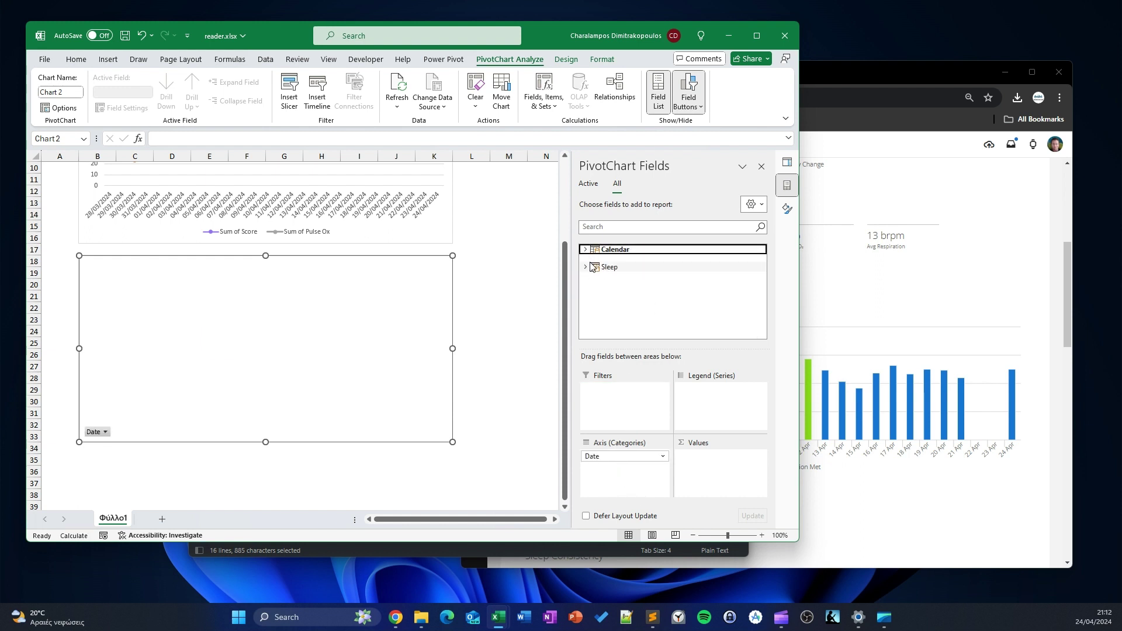
pyautogui.click(586, 264)
pyautogui.scroll(-1, 608, 282)
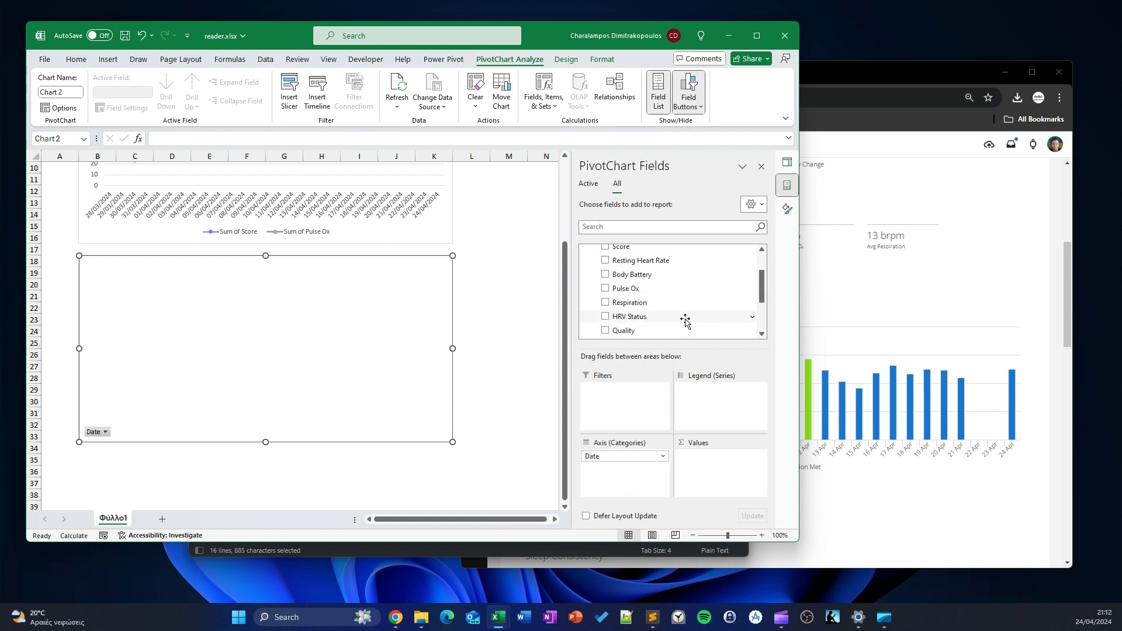
pyautogui.scroll(1, 680, 319)
pyautogui.scroll(-3, 640, 261)
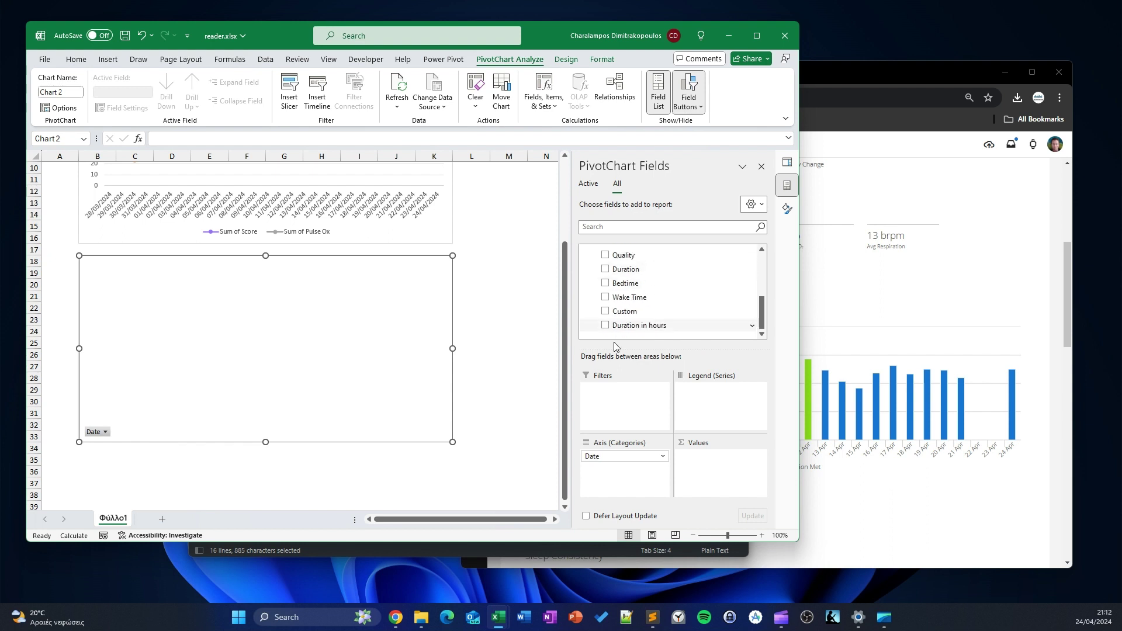
pyautogui.moveTo(631, 323); pyautogui.dragTo(717, 473)
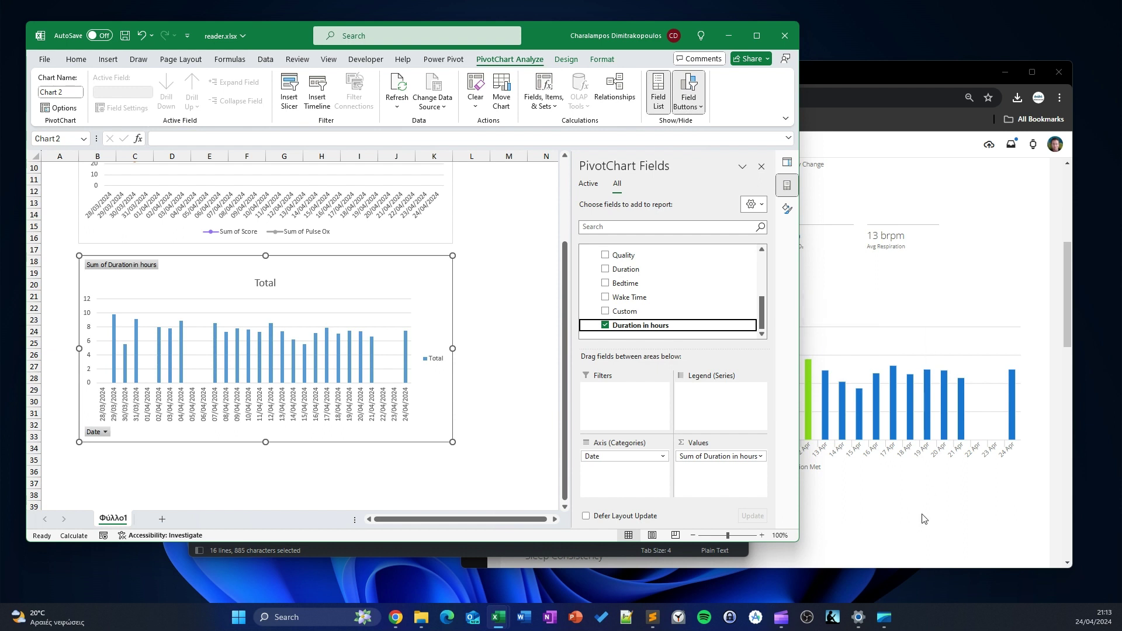
# Compare the new PivotChart with Garmin Connect's Sleep Duration chart in the browser, inspecting the 31 Mar bar, and return to Excel.
pyautogui.click(914, 548)
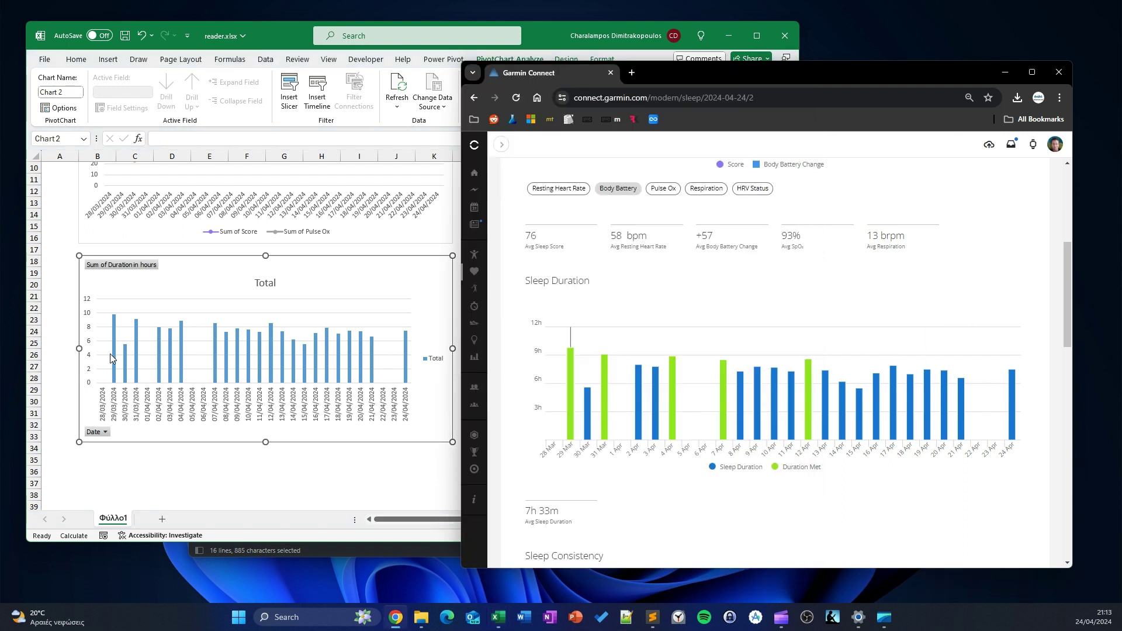
pyautogui.moveTo(603, 391)
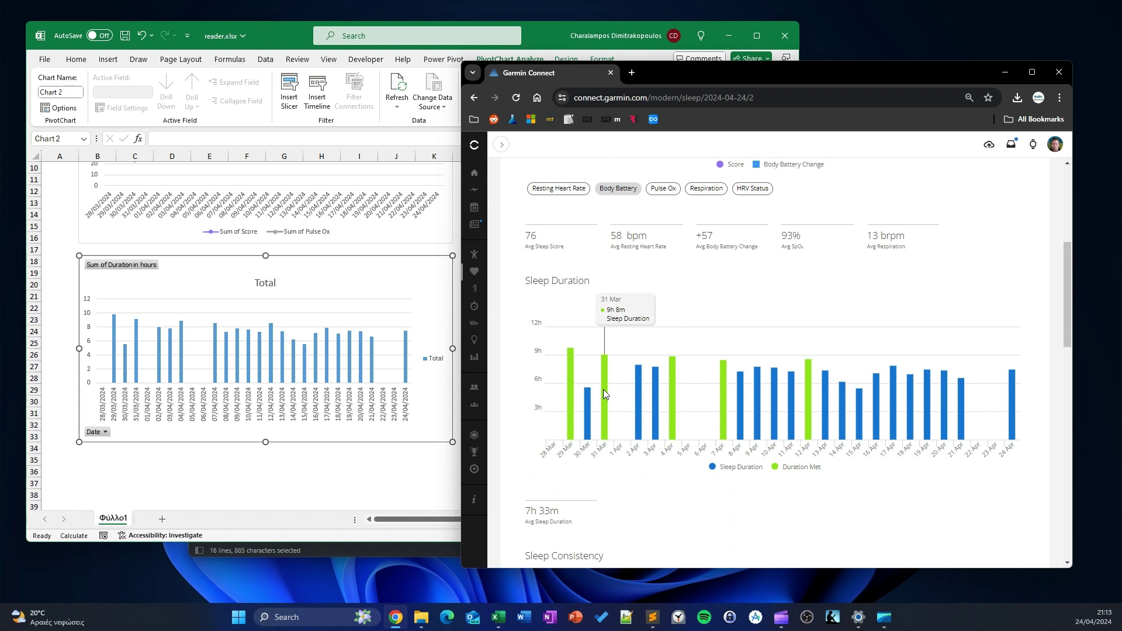
pyautogui.click(214, 471)
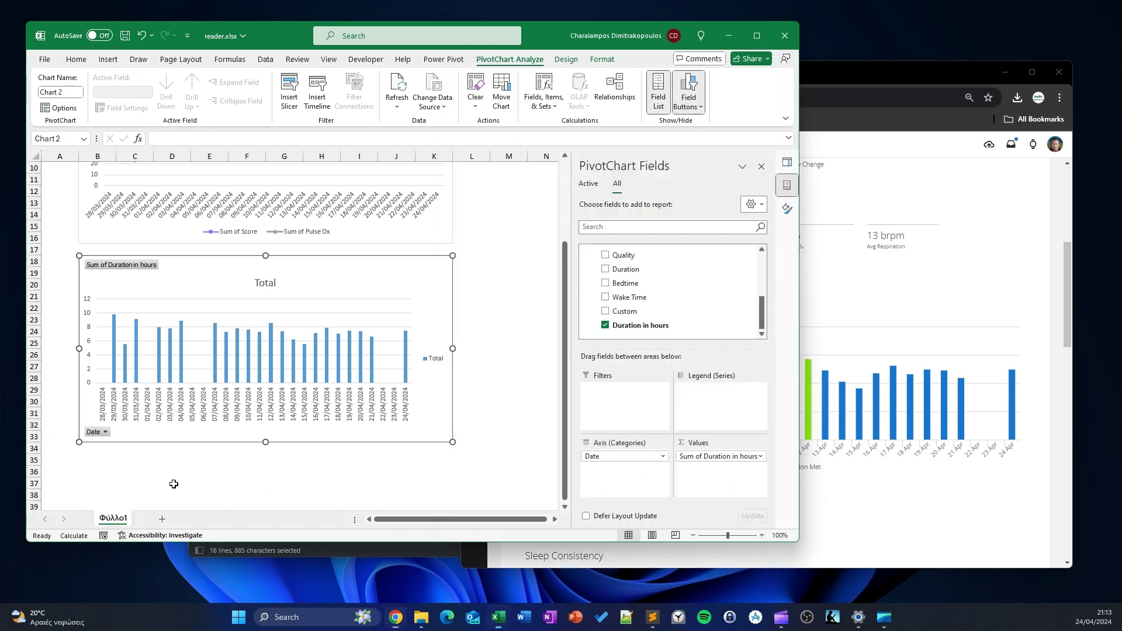
# Edit the Sleep query and start a column from examples based on Duration in hours, entering 7.48 as the first row's sample.
pyautogui.click(787, 162)
pyautogui.doubleClick(634, 222)
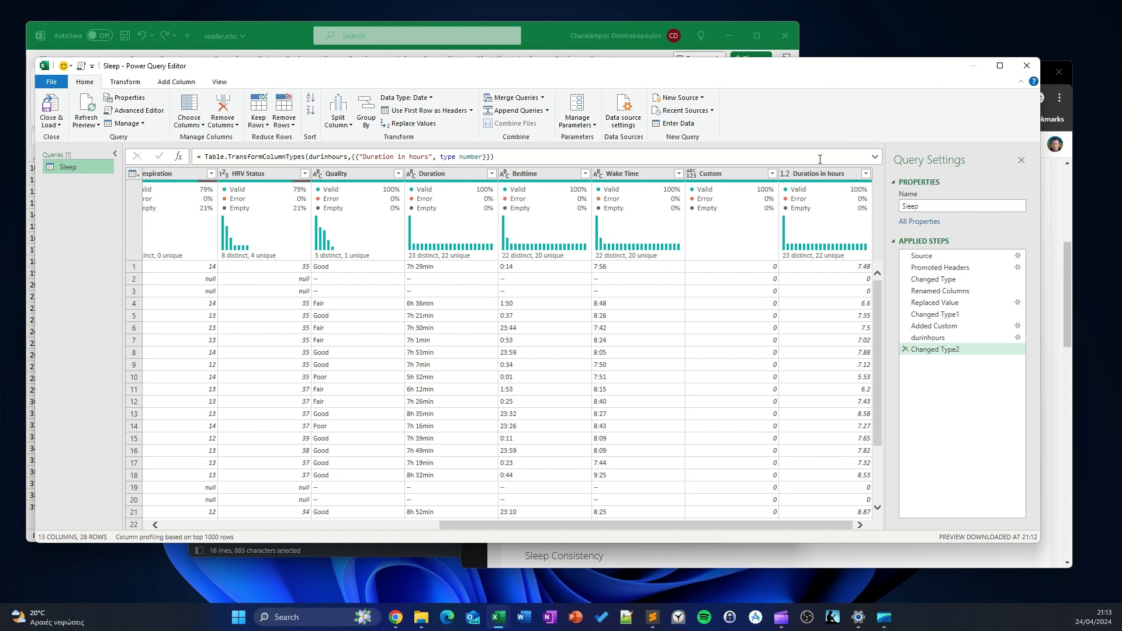
pyautogui.click(818, 173)
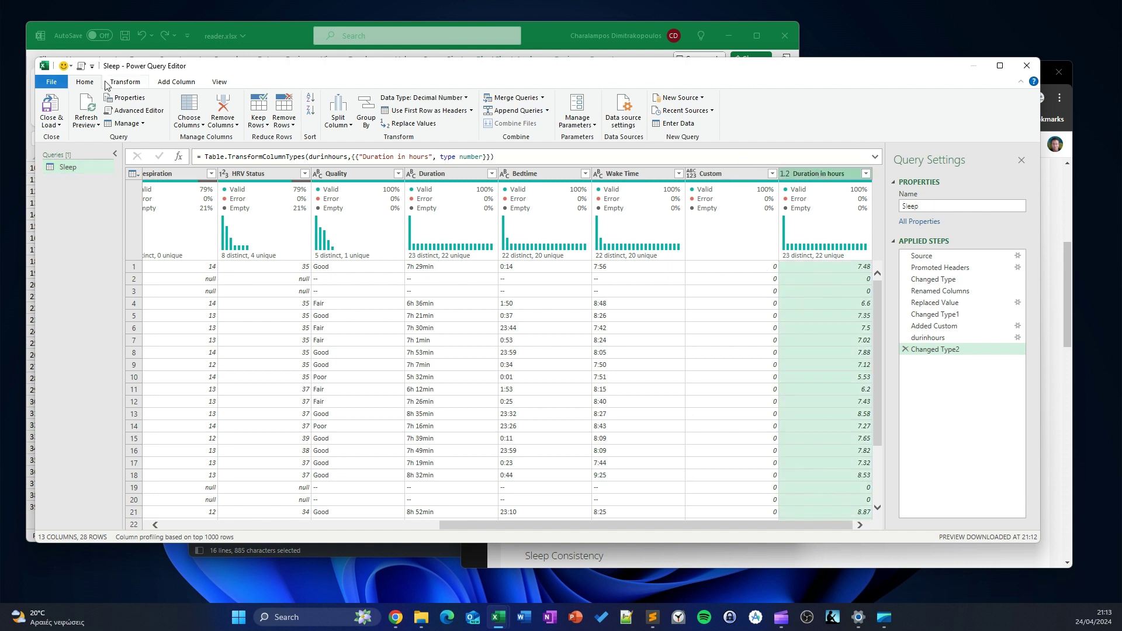
pyautogui.click(177, 83)
pyautogui.click(60, 122)
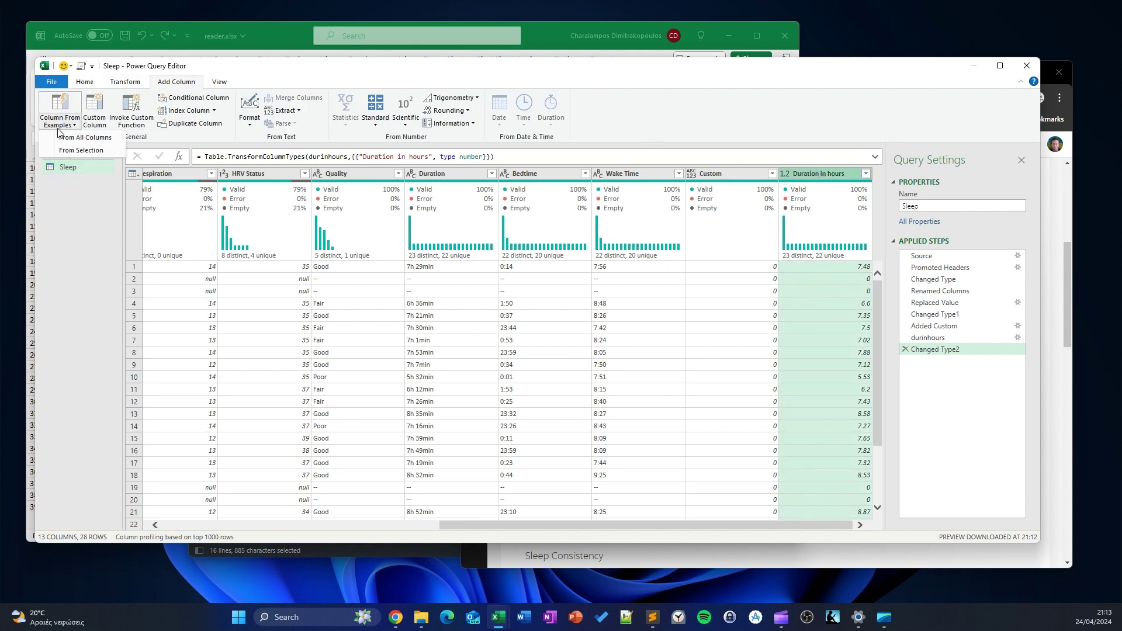
pyautogui.click(76, 151)
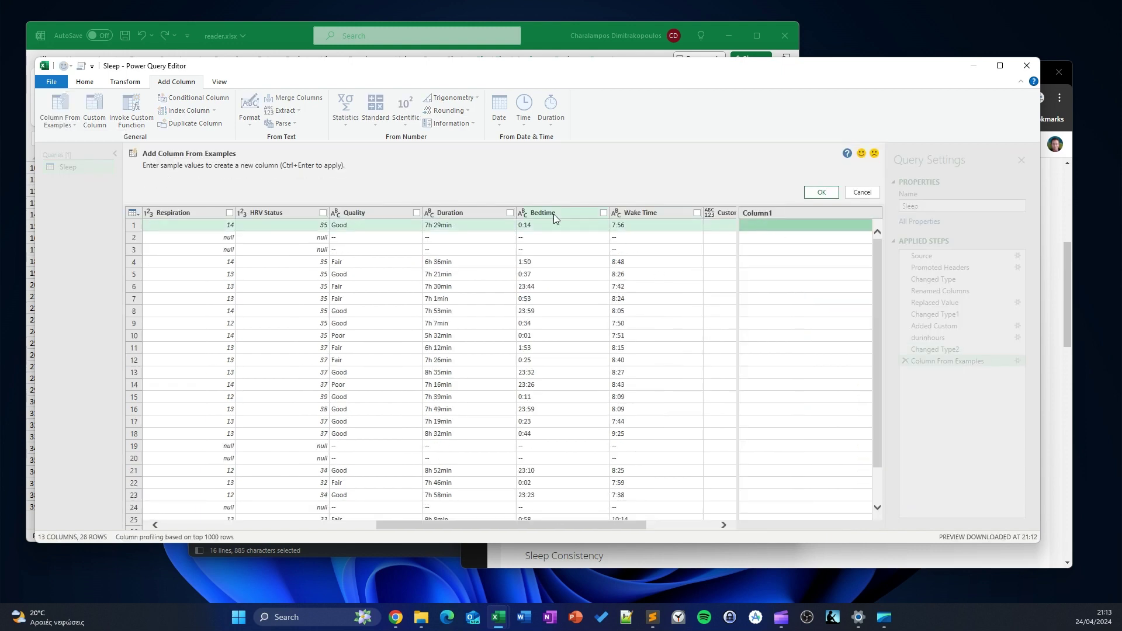
pyautogui.hscroll(3, 635, 258)
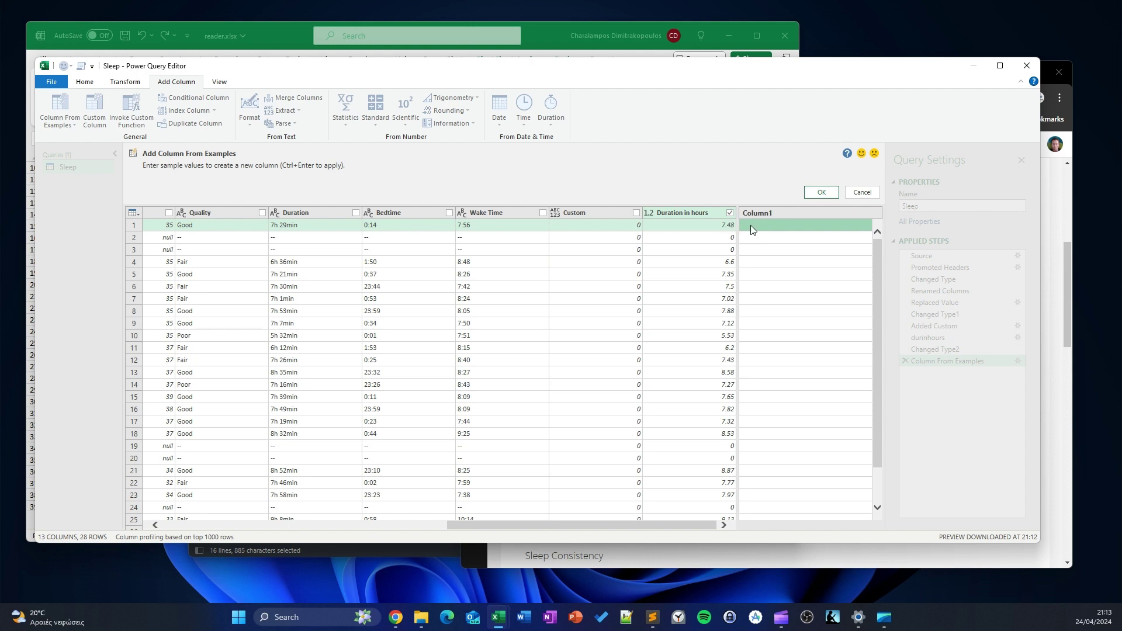
pyautogui.click(781, 226)
pyautogui.click(777, 242)
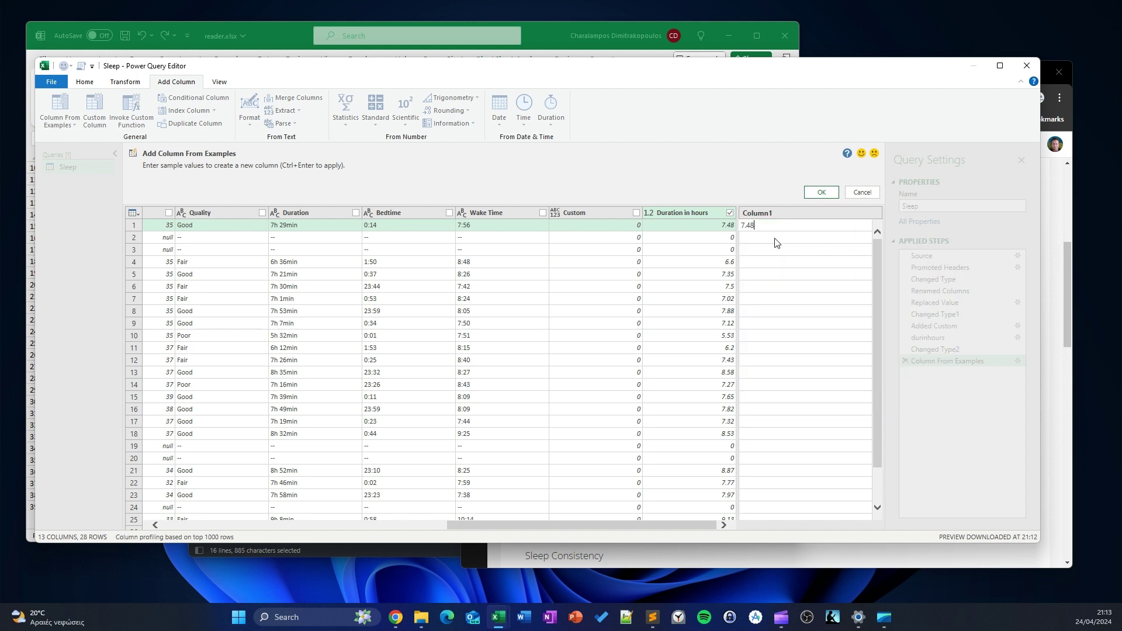
pyautogui.click(780, 286)
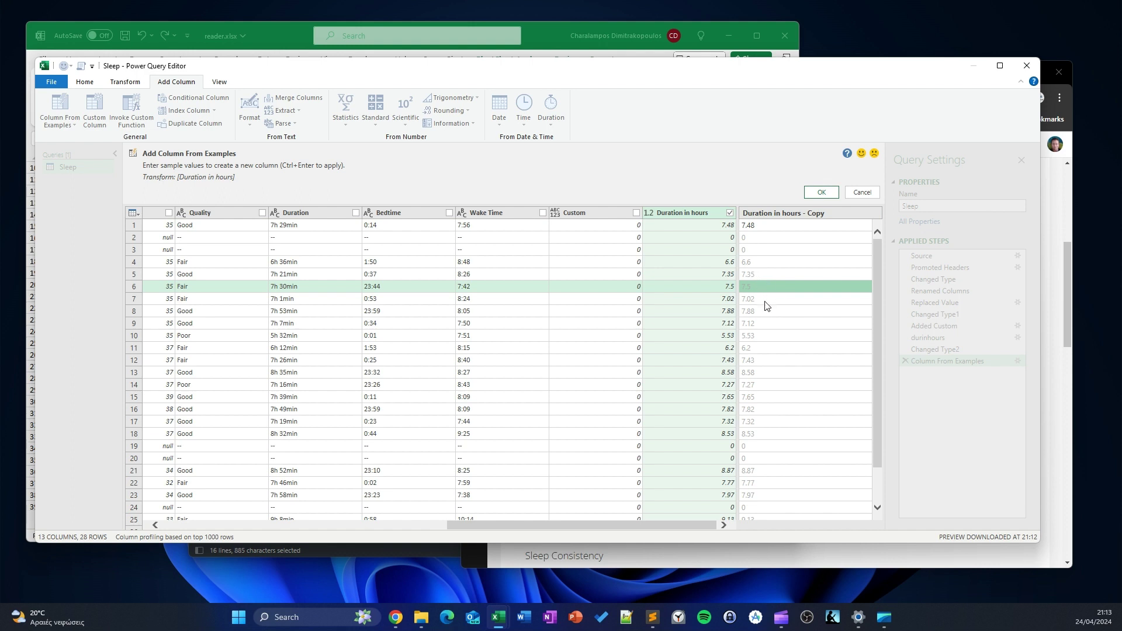
# Enter 8.58 as the sample value for row 13 of the example column.
pyautogui.click(763, 374)
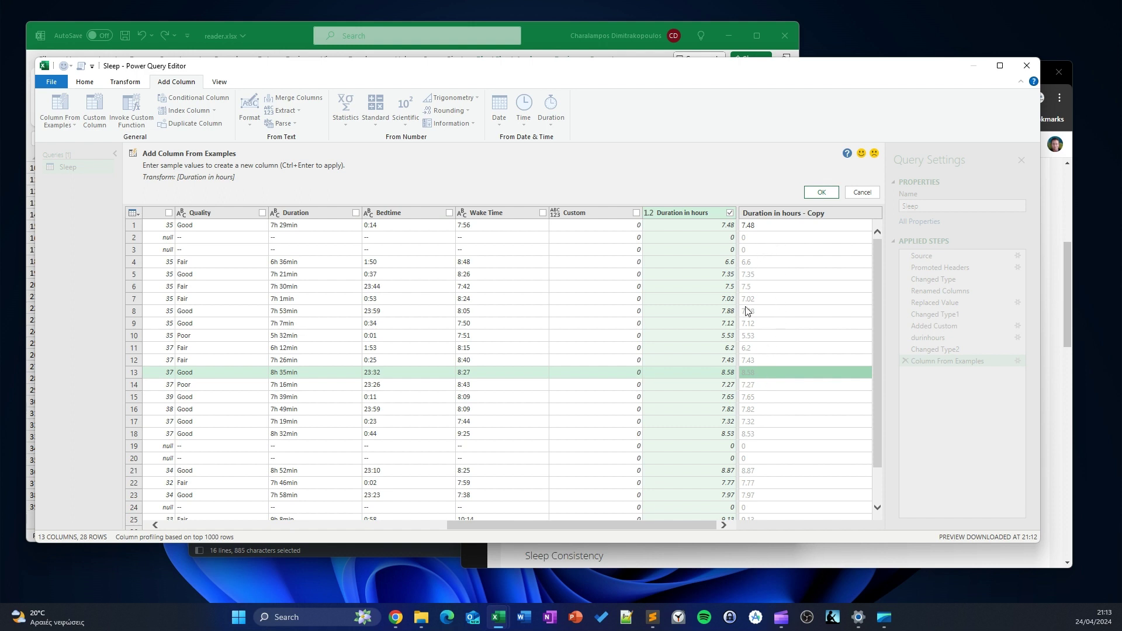
pyautogui.click(766, 370)
pyautogui.click(791, 403)
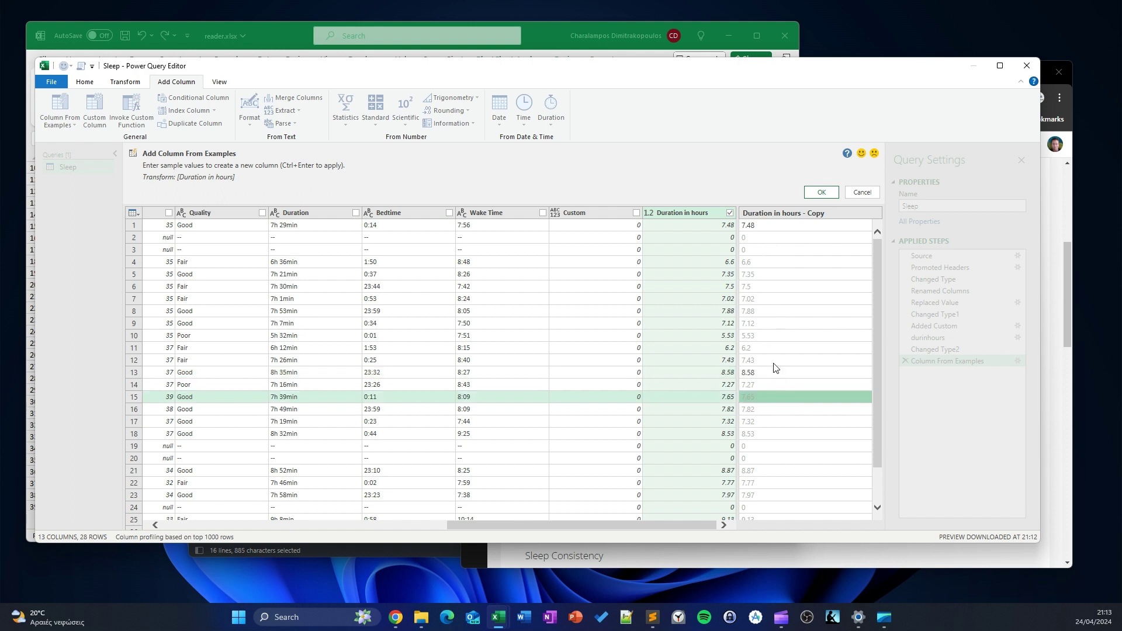
# Change the first row's sample value to 0 and create the column from the examples.
pyautogui.click(762, 227)
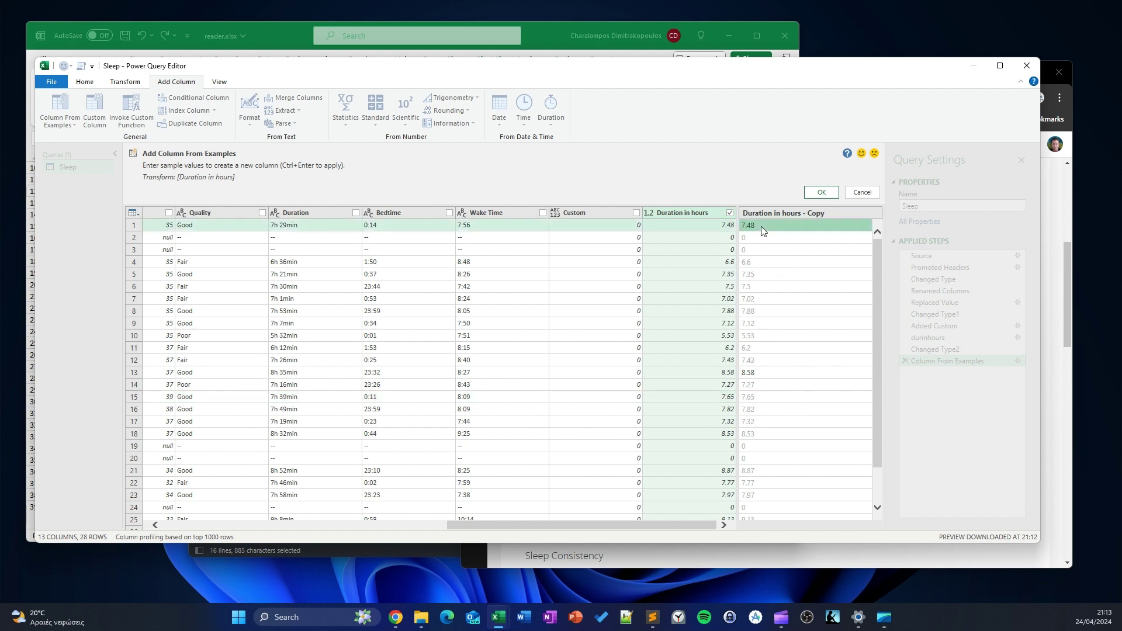
pyautogui.click(730, 213)
pyautogui.write('0')
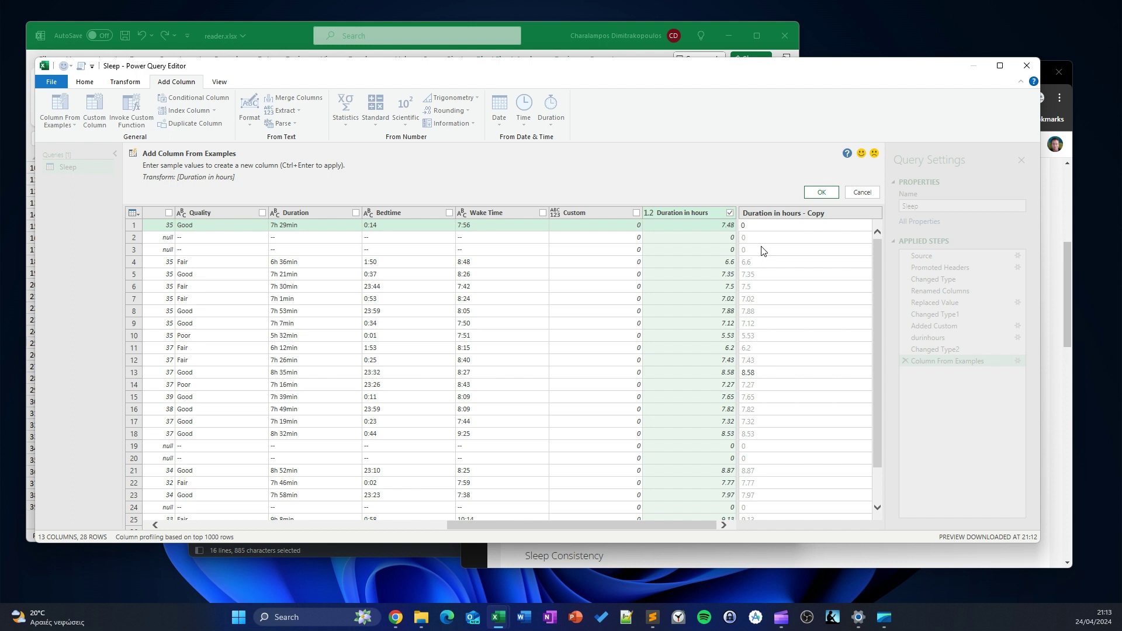
pyautogui.press('Return')
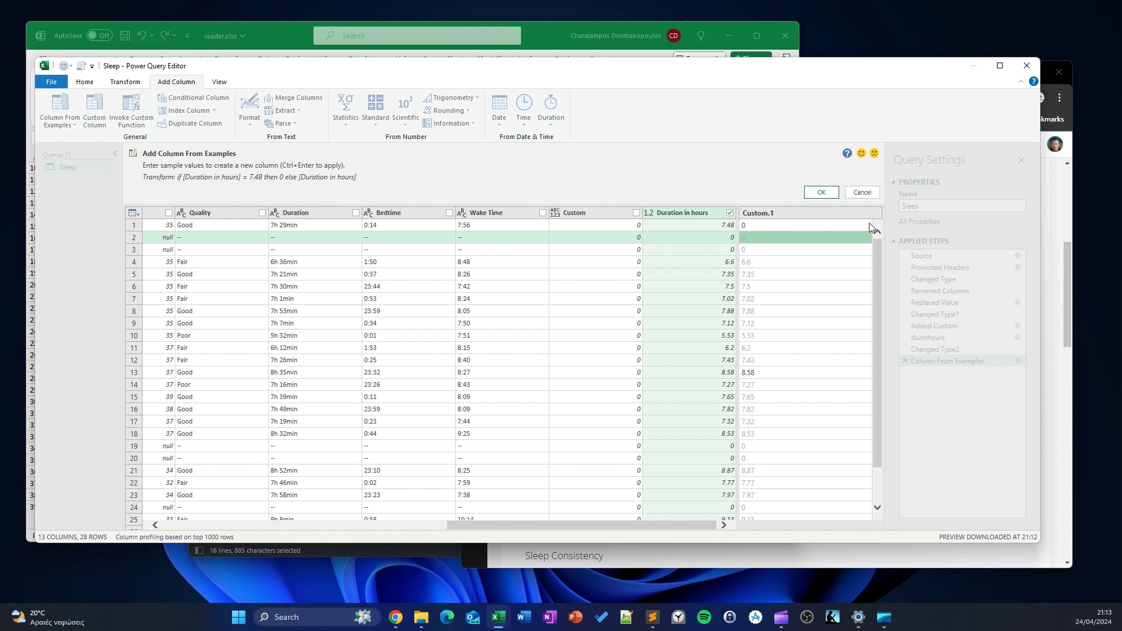
pyautogui.click(821, 192)
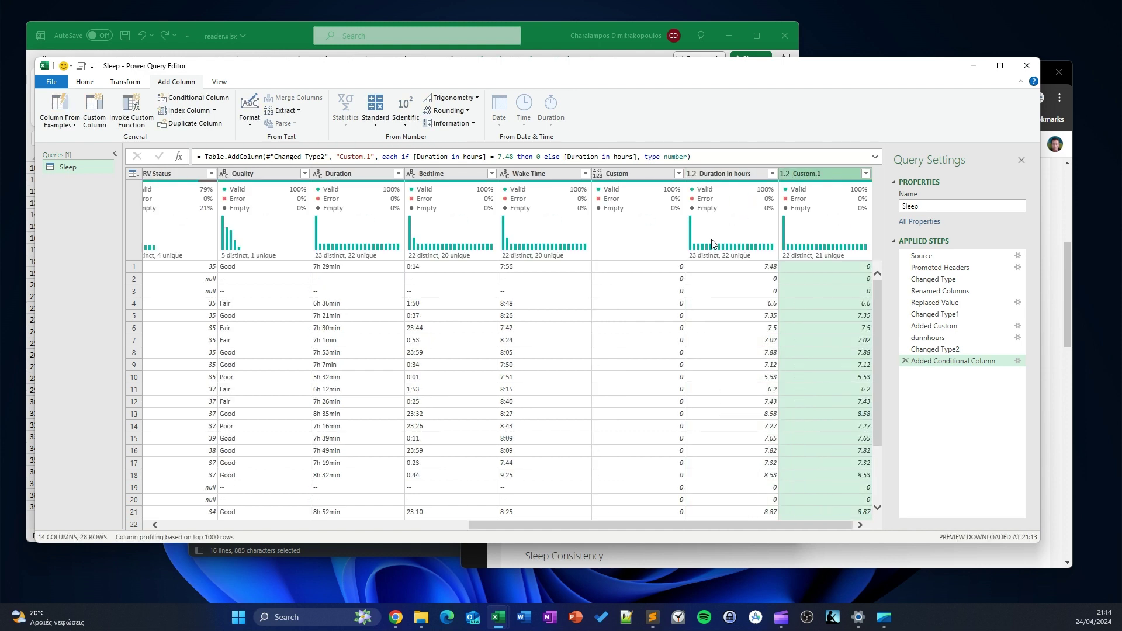
# Rename the new Custom.1 column as duration met.
pyautogui.doubleClick(802, 174)
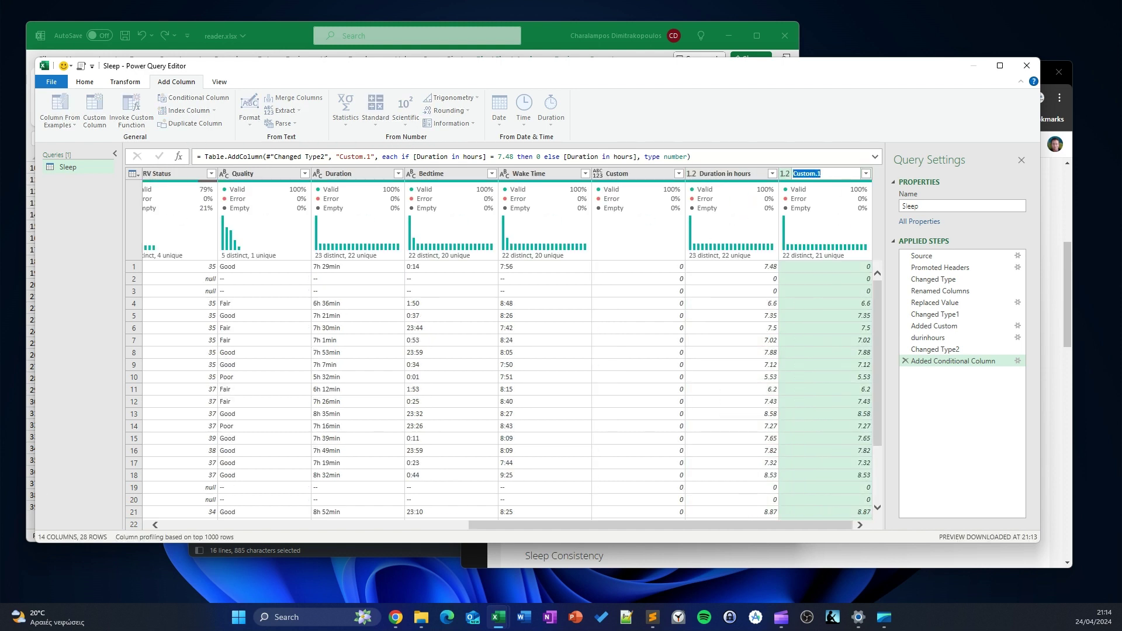
pyautogui.write('duration met')
pyautogui.press('Return')
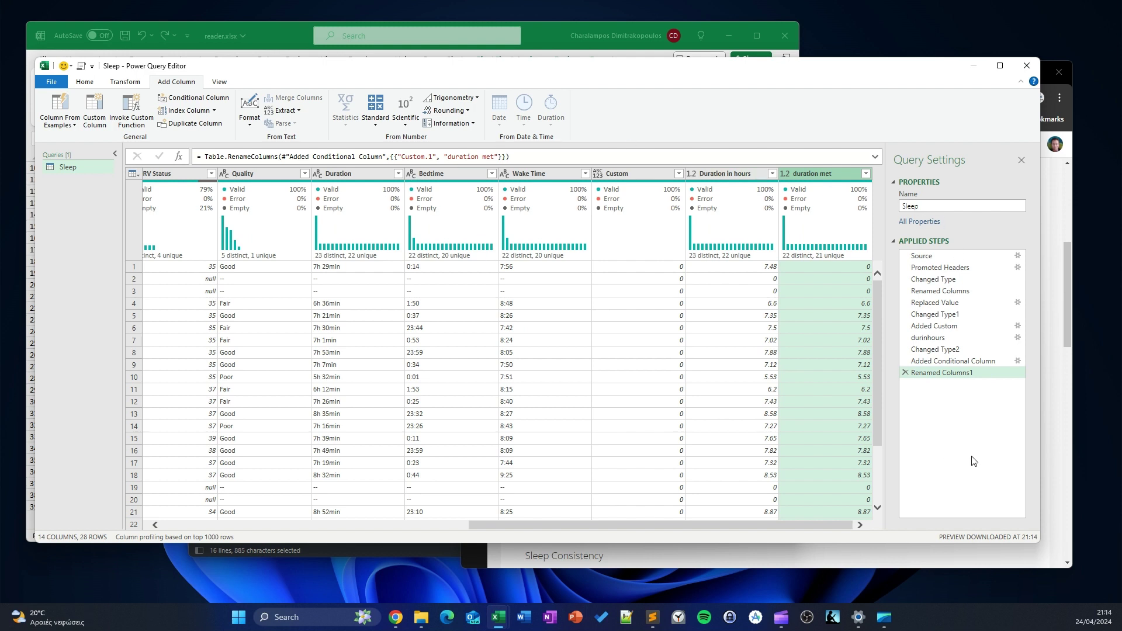
# Edit the Added Conditional Column formula so that Duration in hours < 8 gives 0.
pyautogui.click(952, 362)
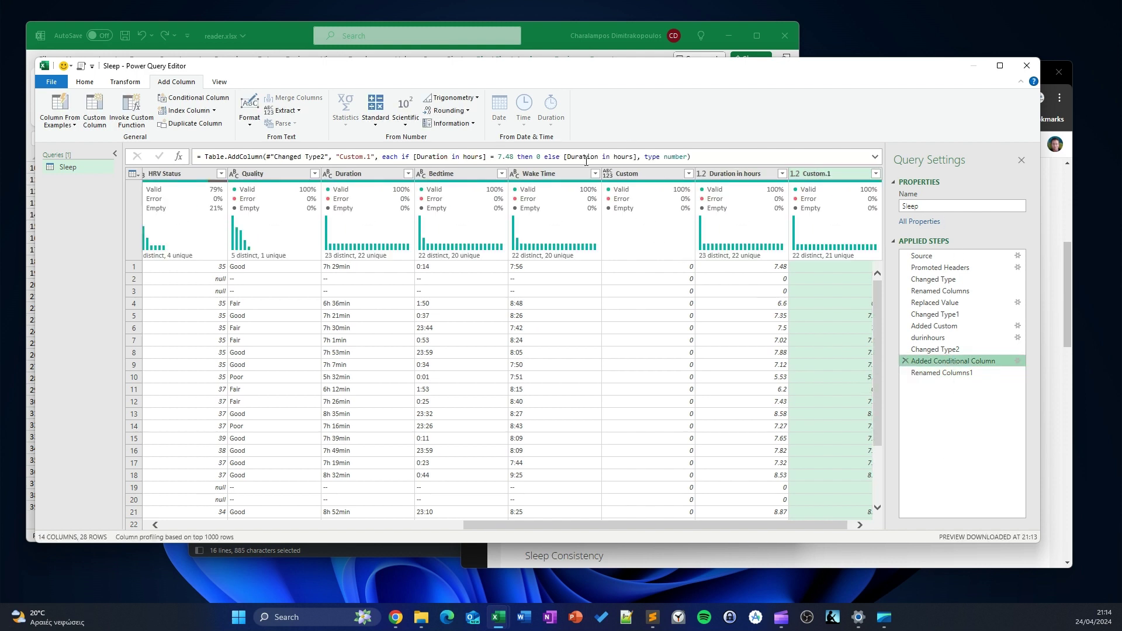
pyautogui.moveTo(491, 155); pyautogui.dragTo(498, 157)
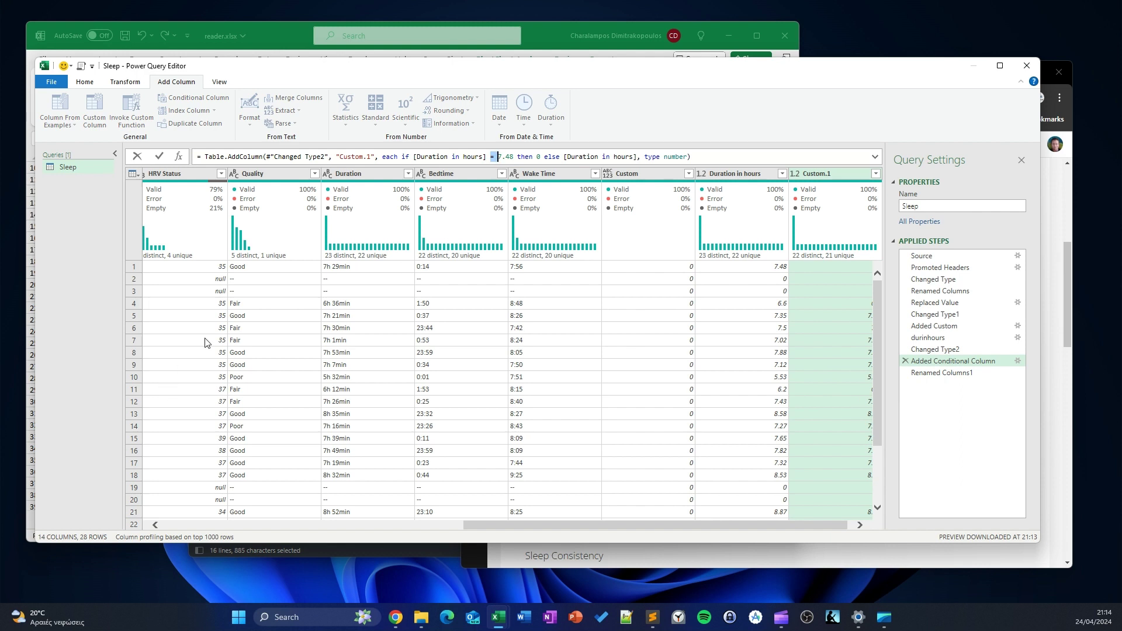
pyautogui.write('<')
pyautogui.moveTo(515, 157); pyautogui.dragTo(499, 158)
pyautogui.write('8')
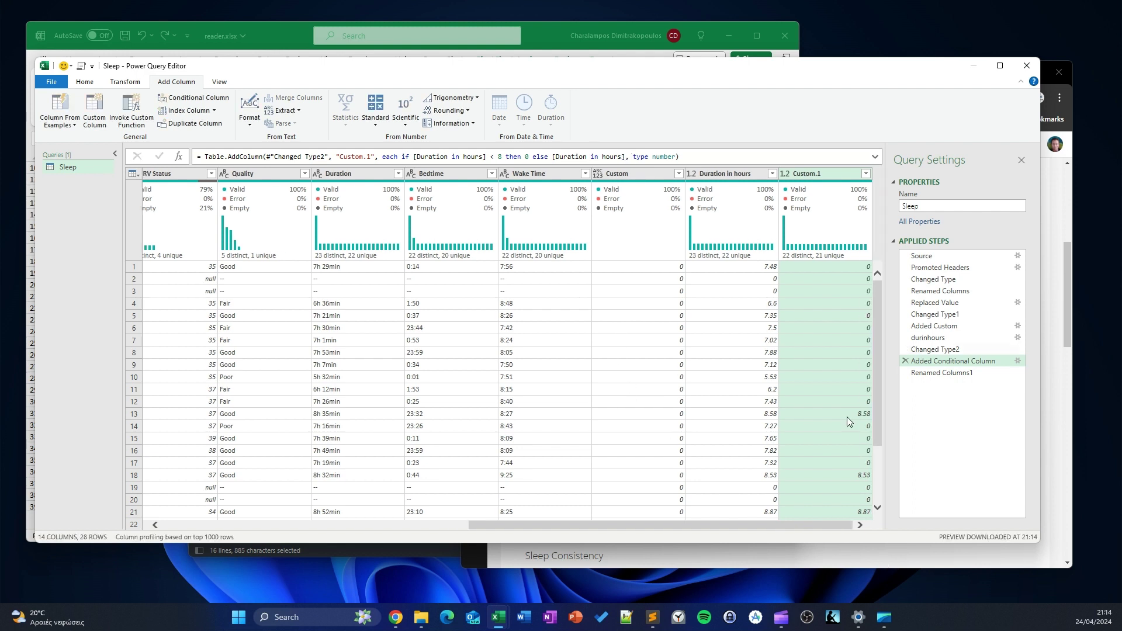
# Check the rows of the conditional column and load the Sleep query back into the workbook.
pyautogui.scroll(-3, 847, 416)
pyautogui.scroll(3, 830, 451)
pyautogui.click(85, 81)
pyautogui.click(52, 108)
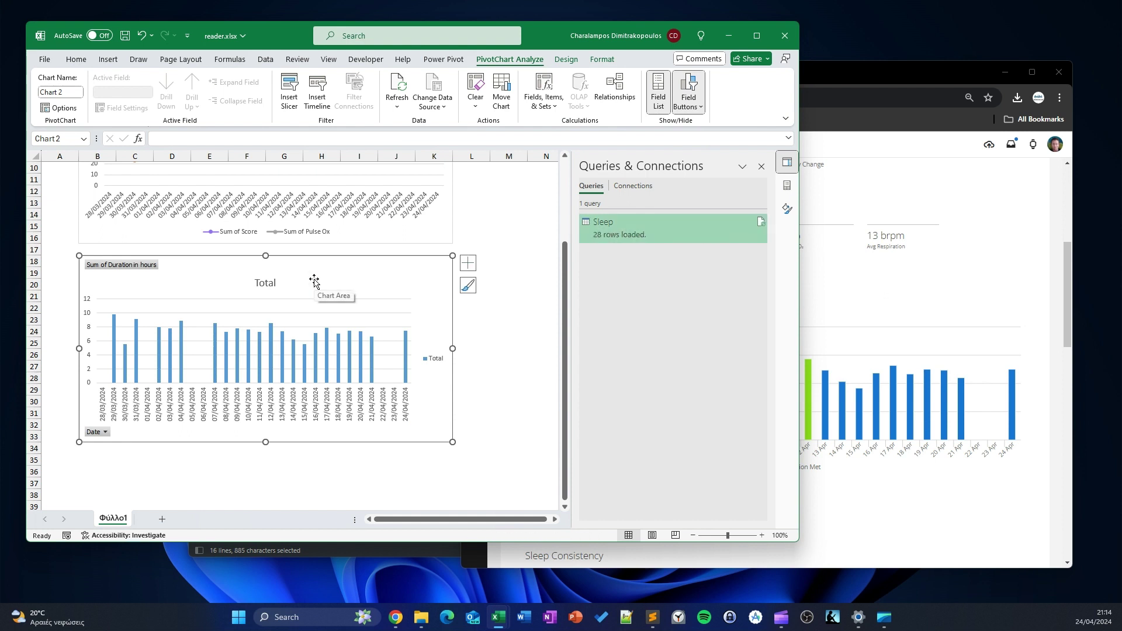
# Add the duration met field to the Sleep Duration PivotChart as a second value series.
pyautogui.click(338, 357)
pyautogui.click(435, 298)
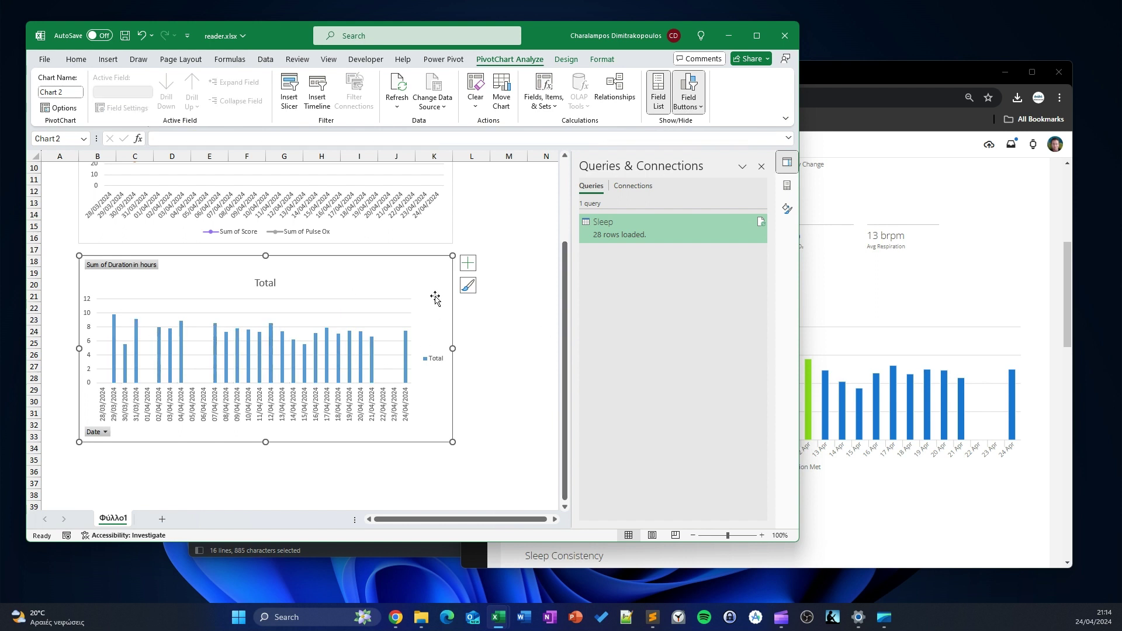
pyautogui.click(786, 186)
pyautogui.scroll(-3, 641, 298)
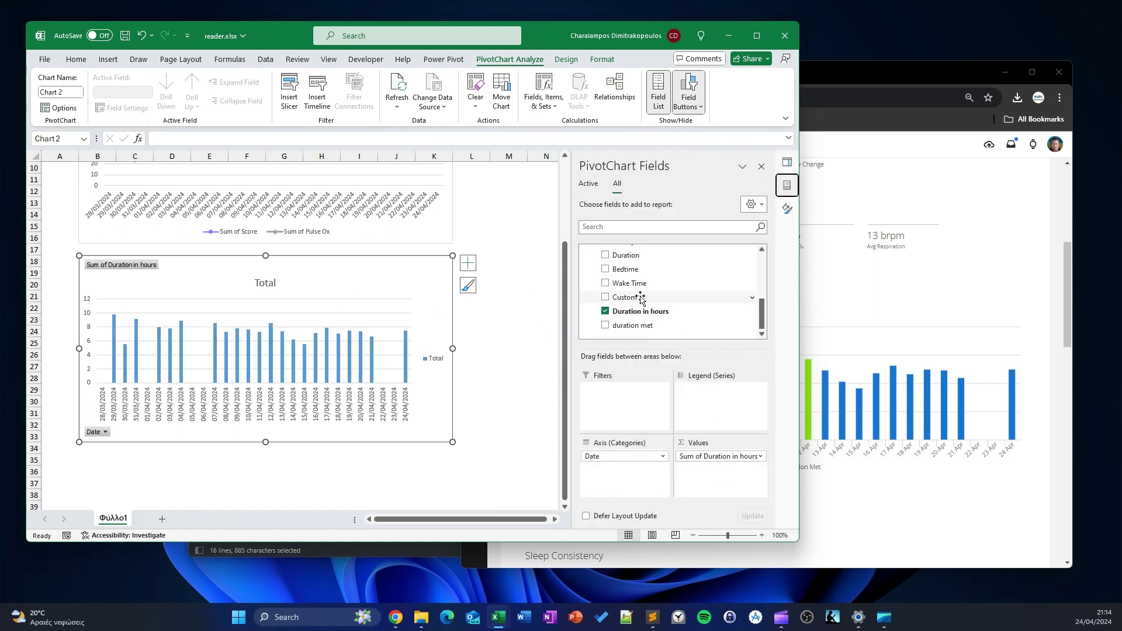
pyautogui.click(632, 326)
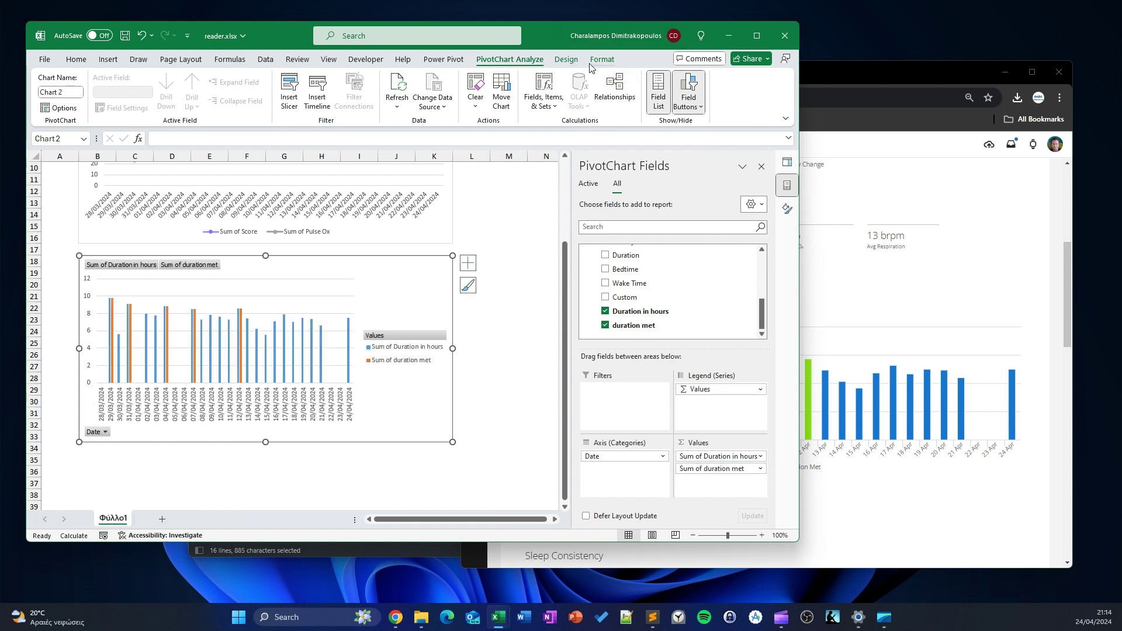
# Plot the Sum of duration met series on the secondary axis of the Sleep Duration PivotChart.
pyautogui.click(242, 344)
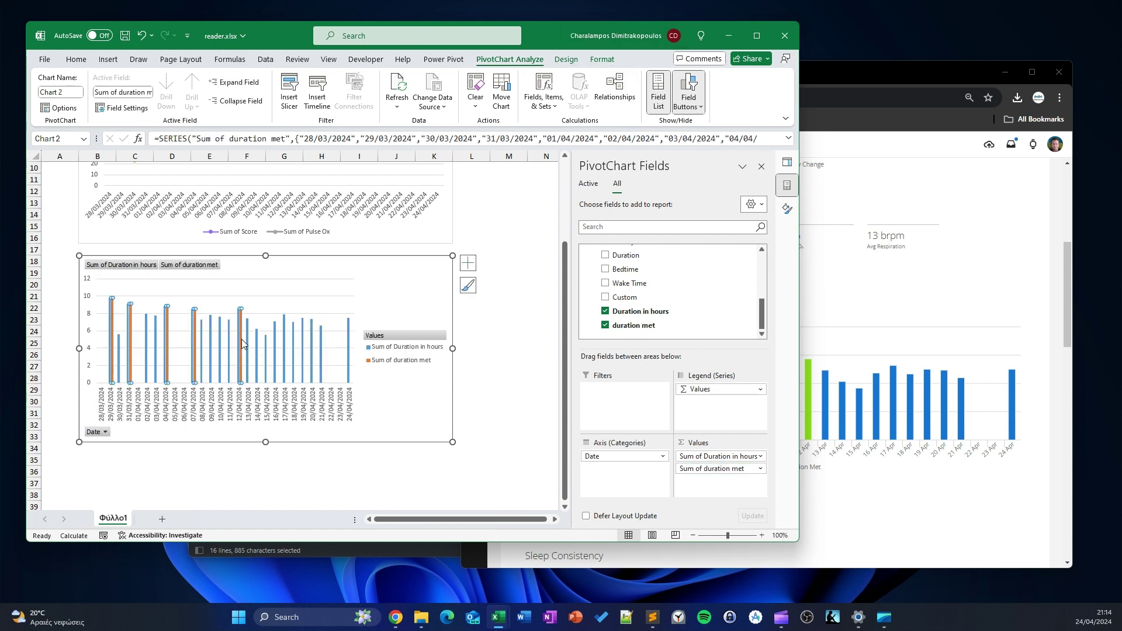
pyautogui.click(787, 208)
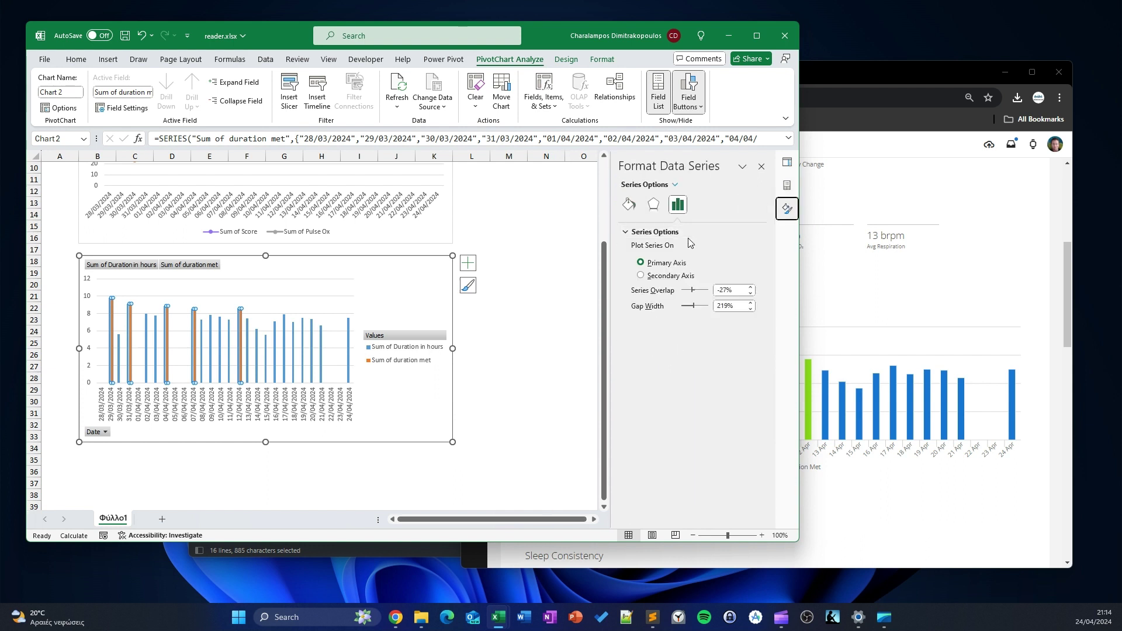
pyautogui.click(659, 279)
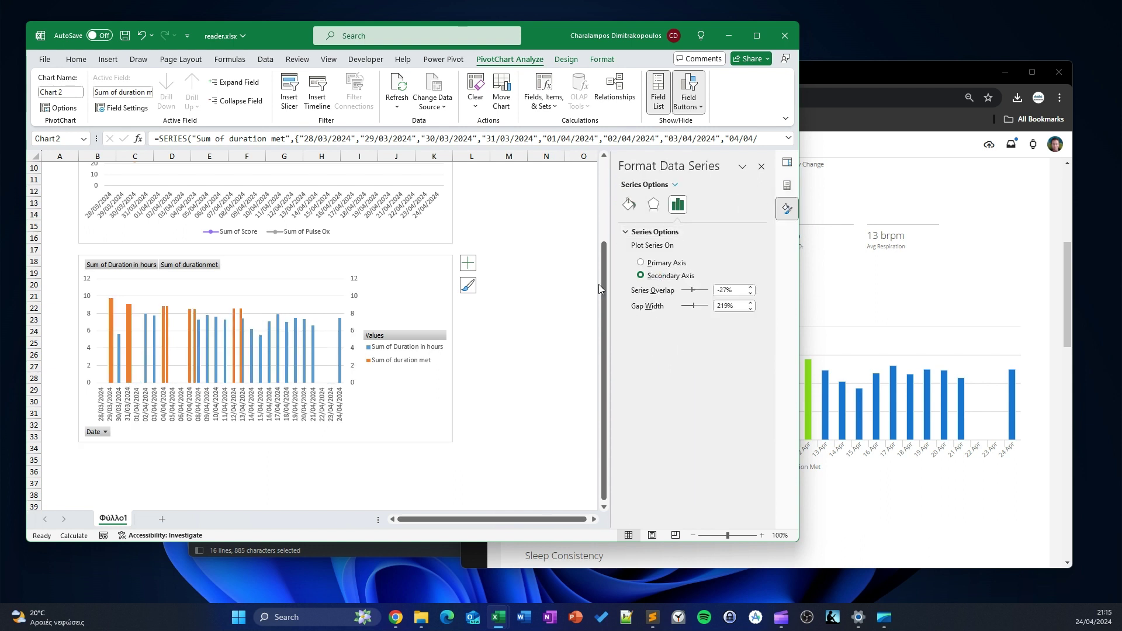
pyautogui.click(546, 366)
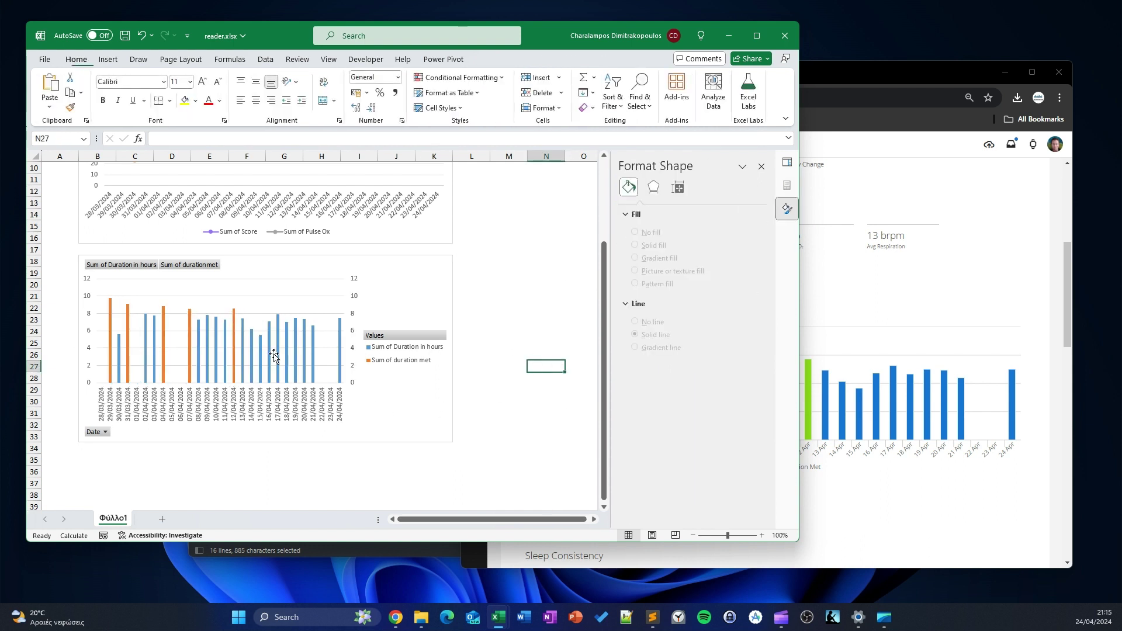
# Set the gap width of the Sum of duration met columns to 30%.
pyautogui.click(234, 341)
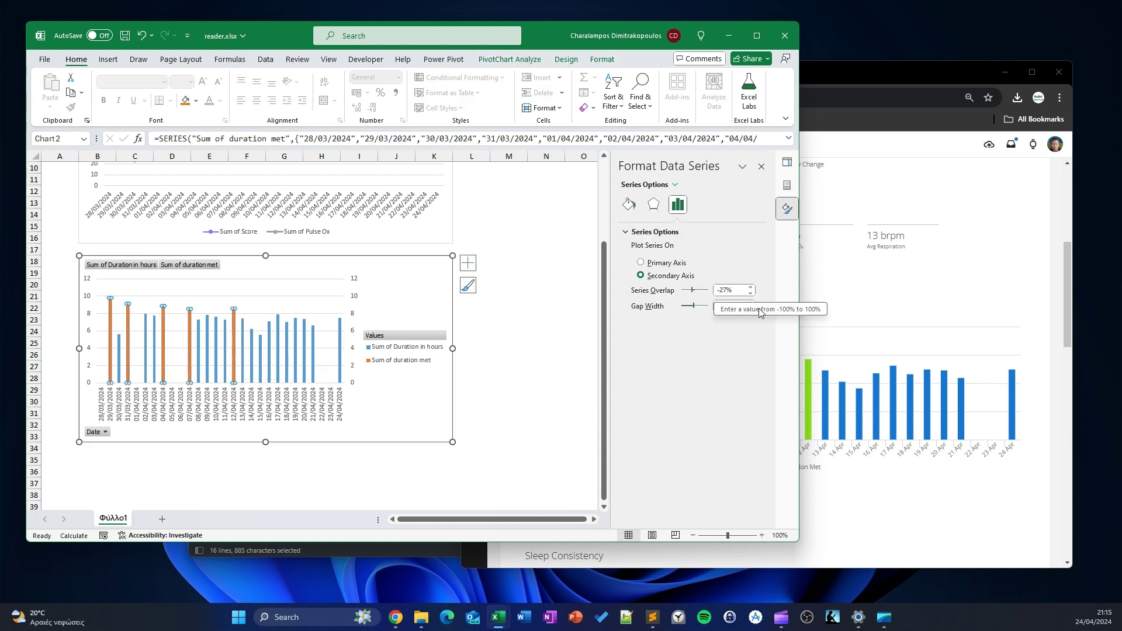
pyautogui.moveTo(692, 307); pyautogui.dragTo(682, 306)
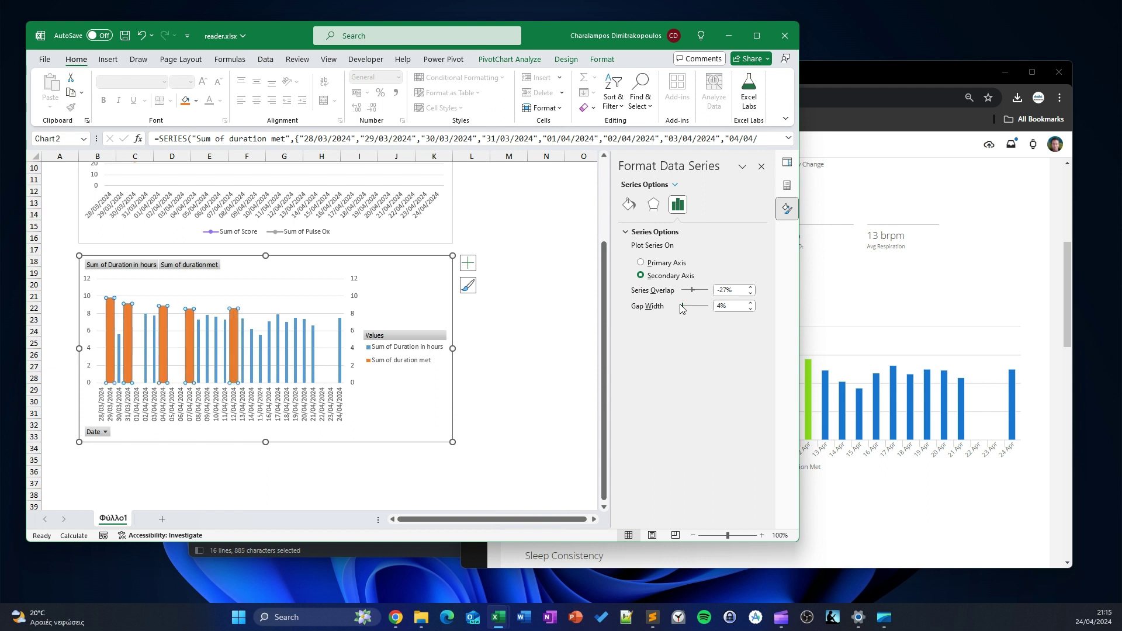
pyautogui.click(750, 302)
pyautogui.click(750, 302)
pyautogui.click(750, 302)
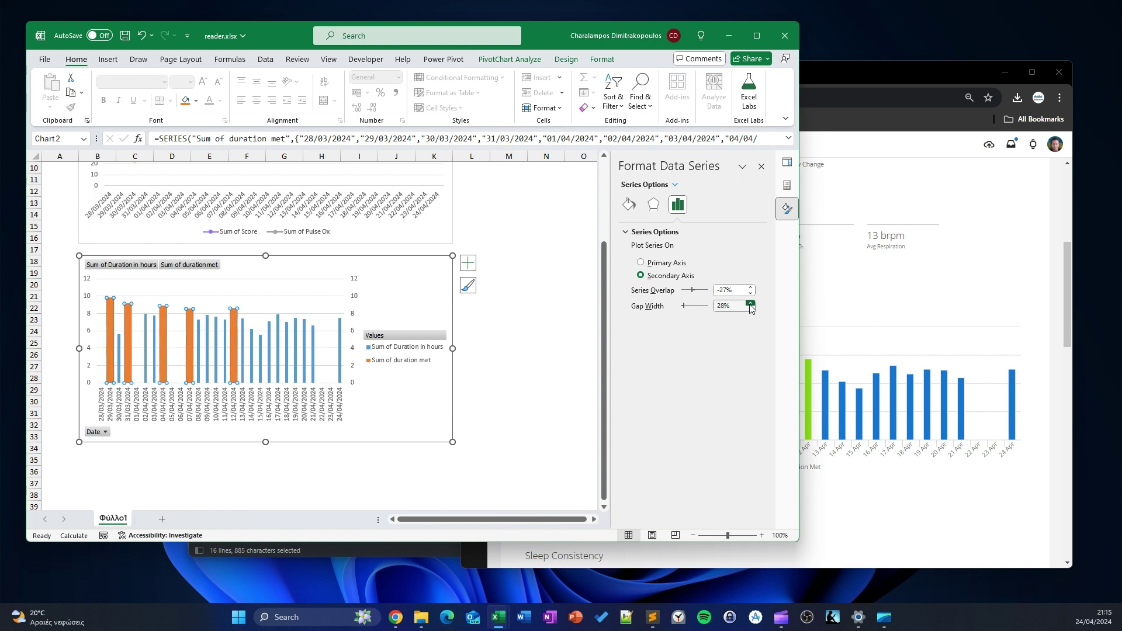
pyautogui.click(750, 303)
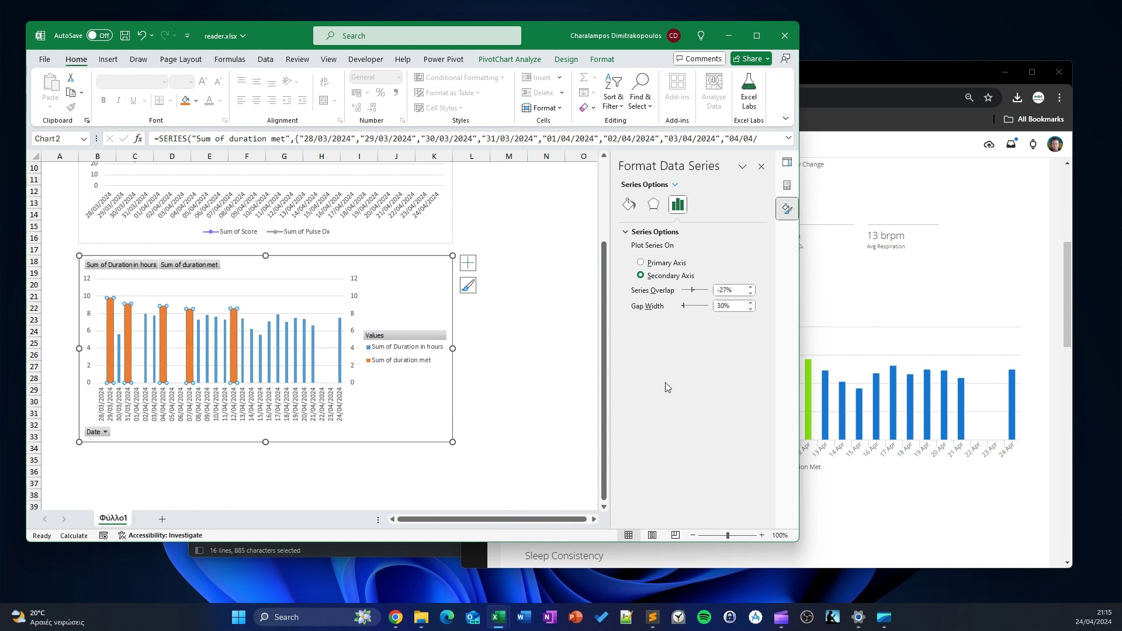
# Copy the 30% gap width from Sum of duration met and apply it to the Sum of Duration in hours series.
pyautogui.doubleClick(722, 305)
pyautogui.rightClick(723, 306)
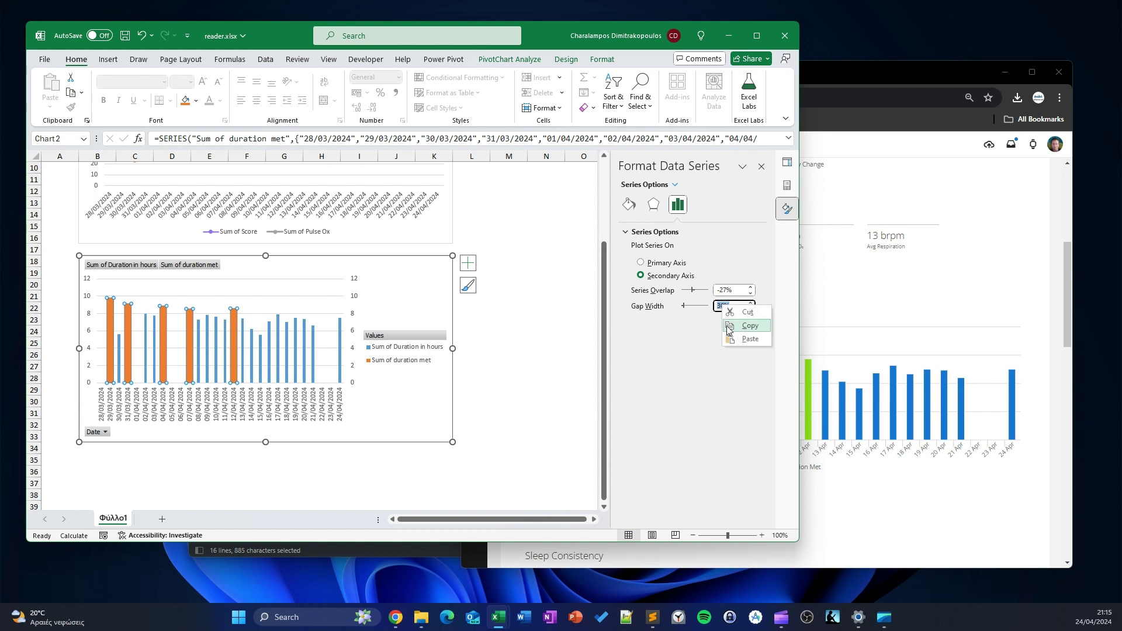
pyautogui.click(749, 326)
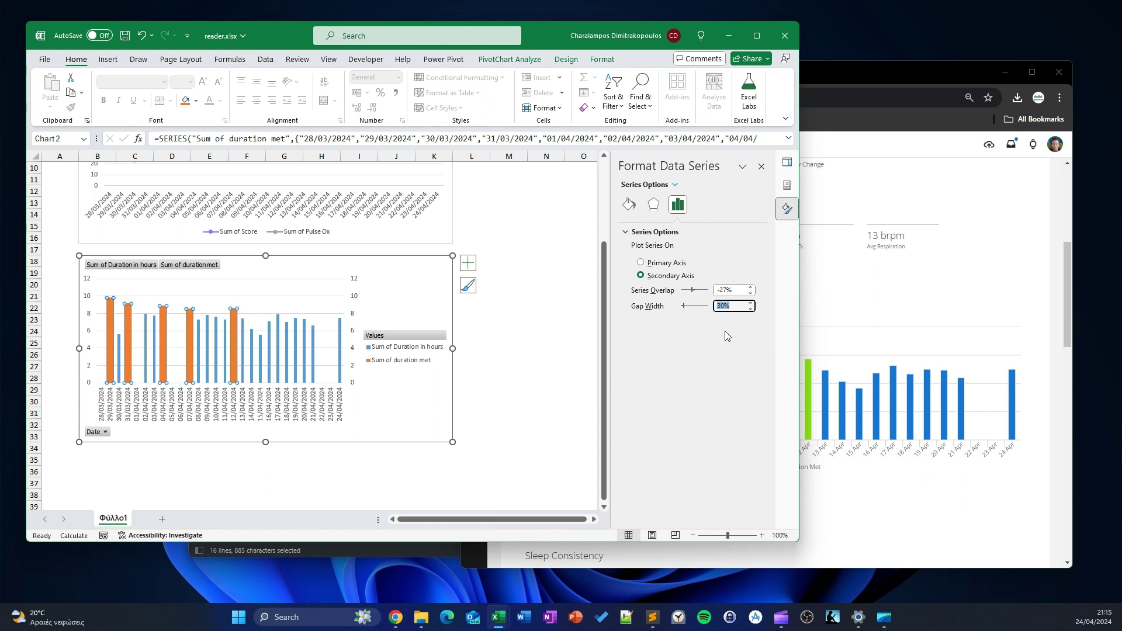
pyautogui.click(675, 185)
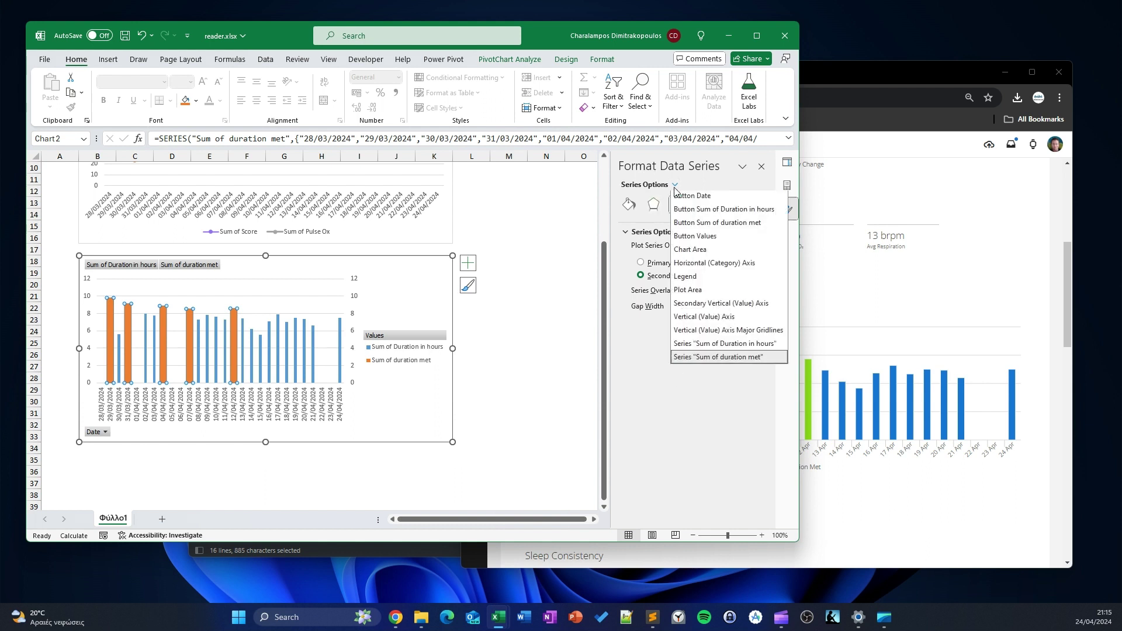
pyautogui.click(719, 345)
pyautogui.doubleClick(725, 306)
pyautogui.rightClick(725, 306)
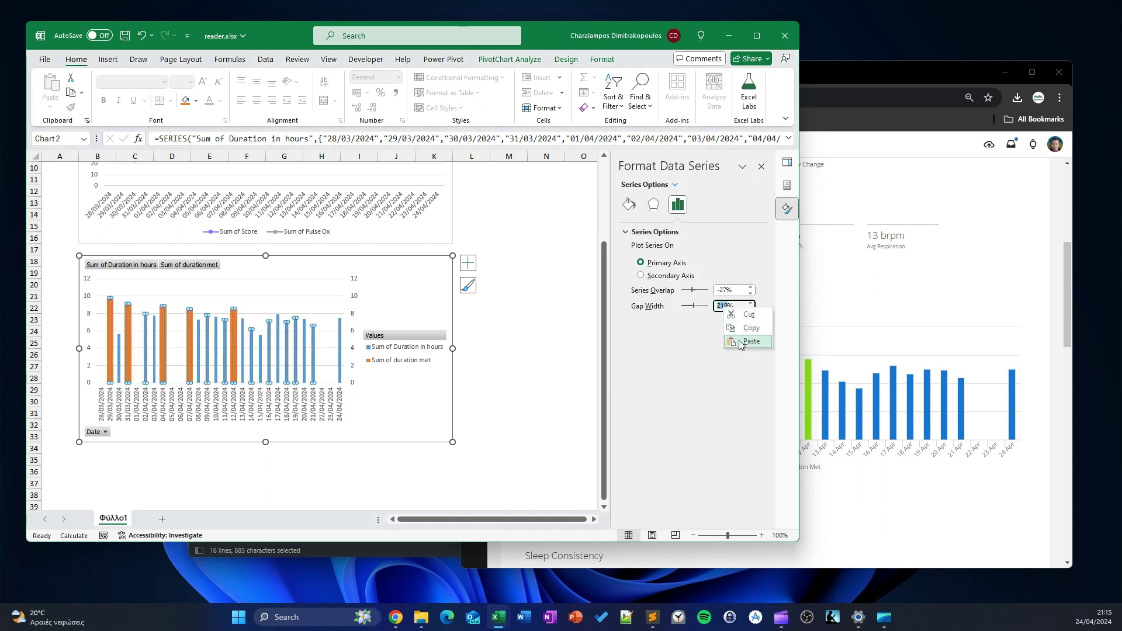
pyautogui.click(741, 343)
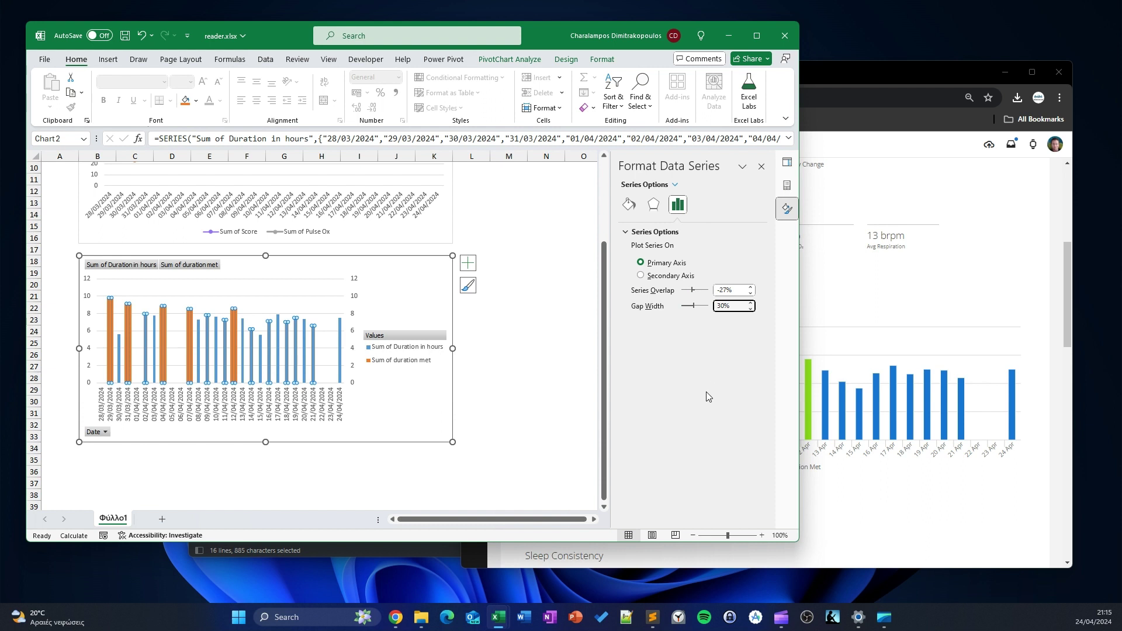
pyautogui.click(742, 292)
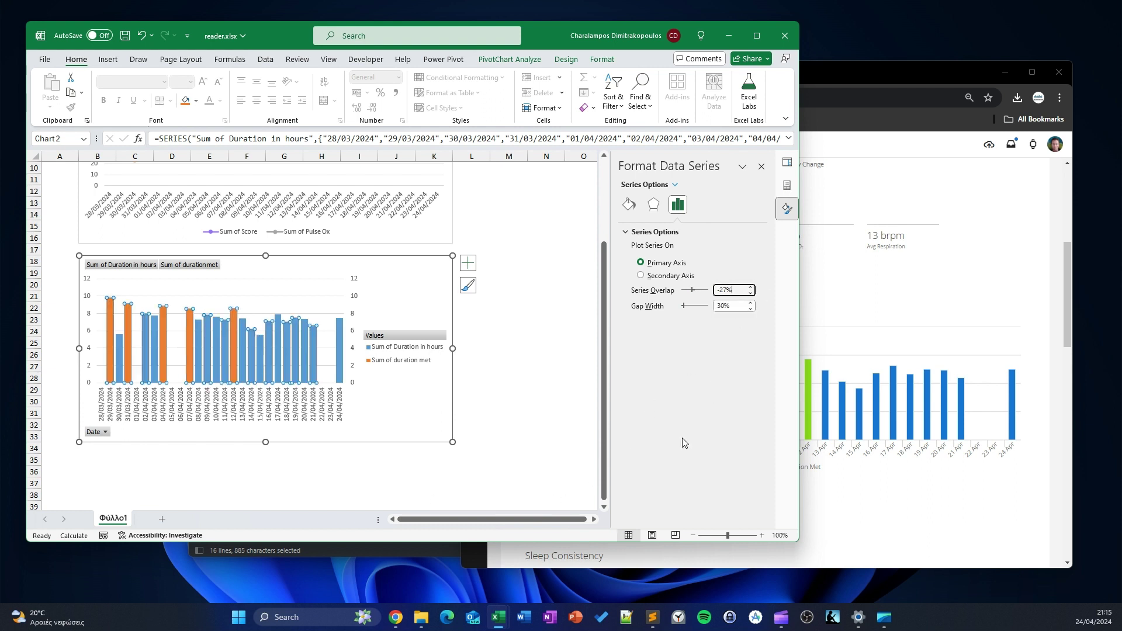
pyautogui.click(416, 291)
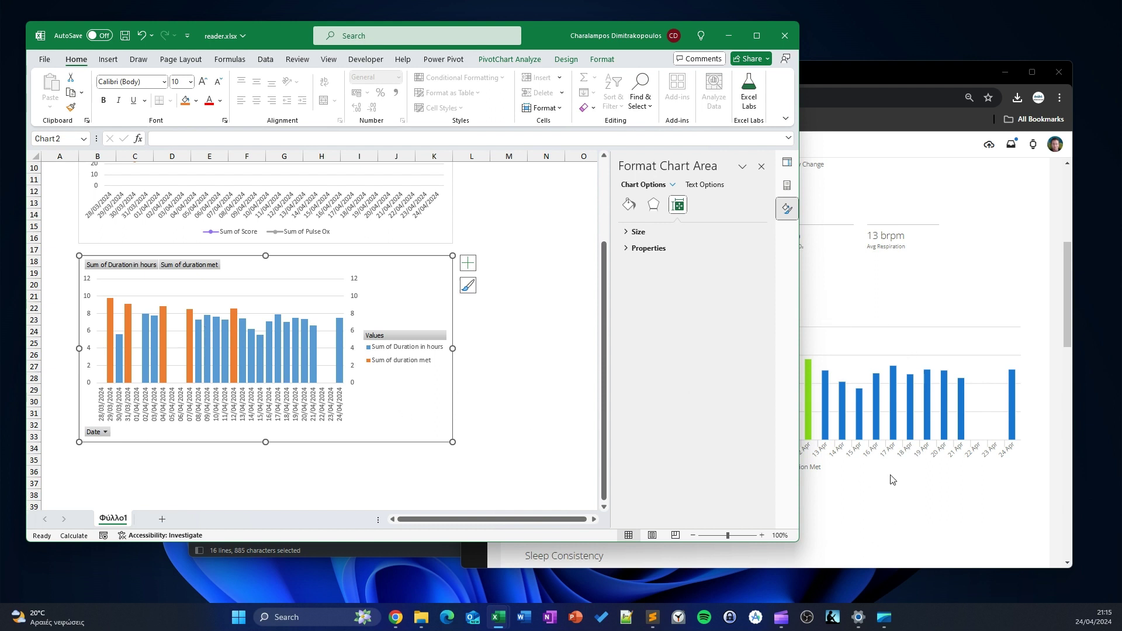
# Sample the green and blue bar colours from the Garmin sleep duration chart with the colour picker, and copy the blue's HEX code.
pyautogui.press('super+shift+c')
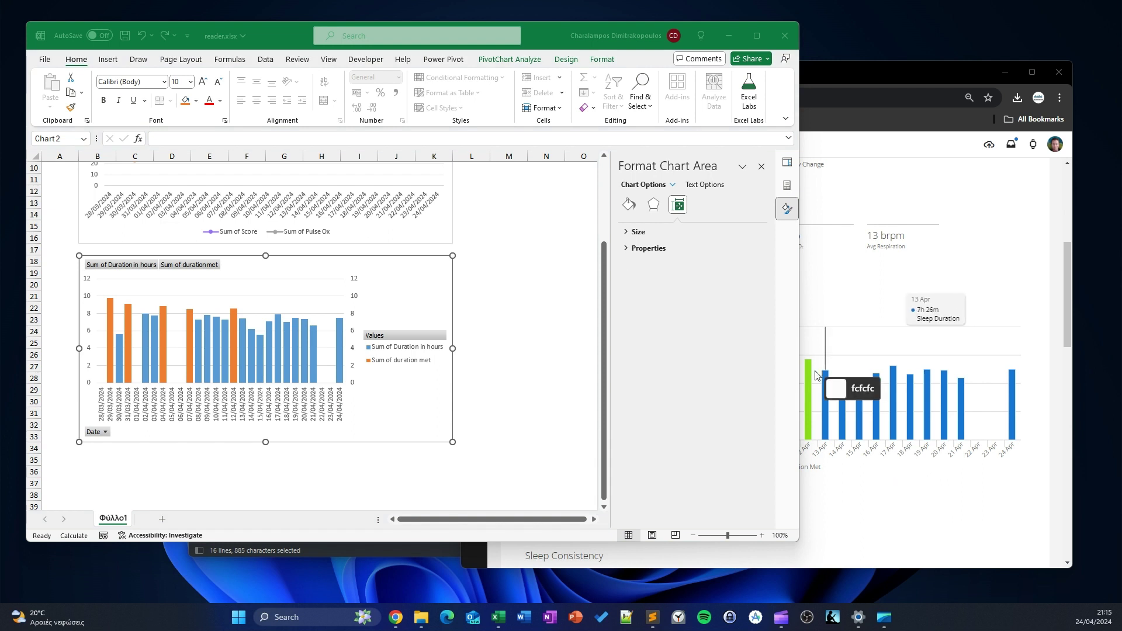
pyautogui.click(808, 413)
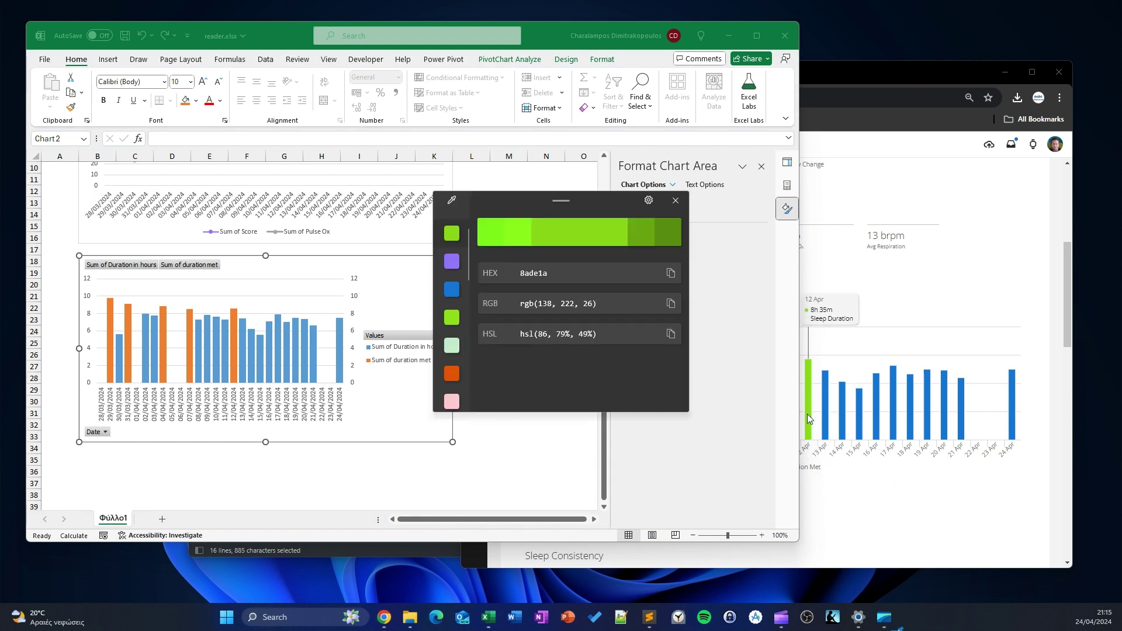
pyautogui.click(452, 200)
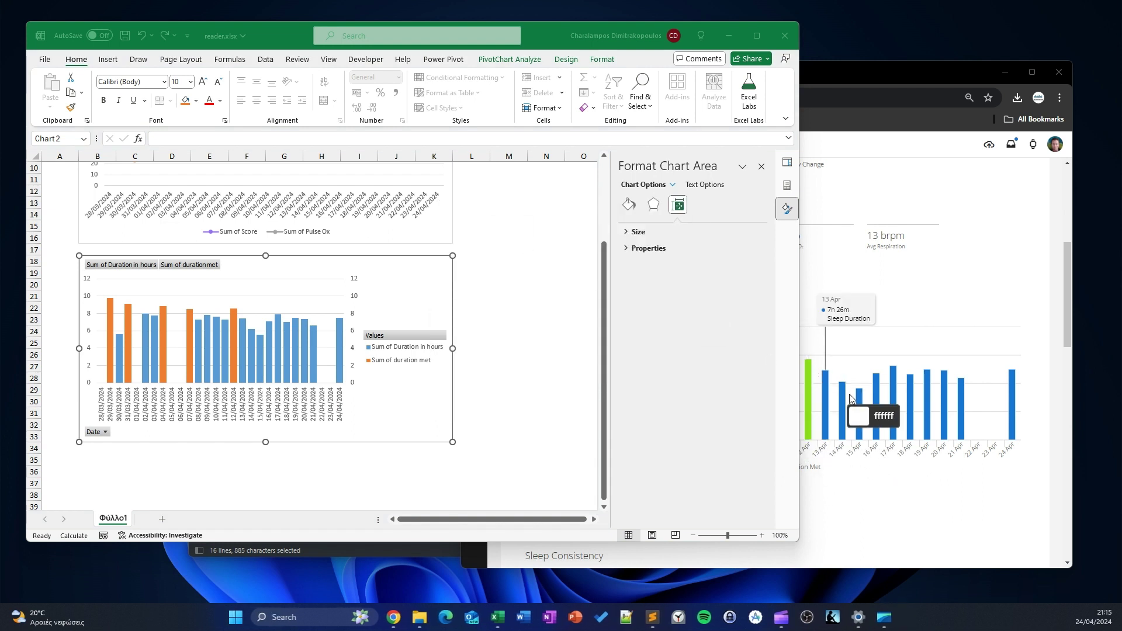
pyautogui.click(823, 402)
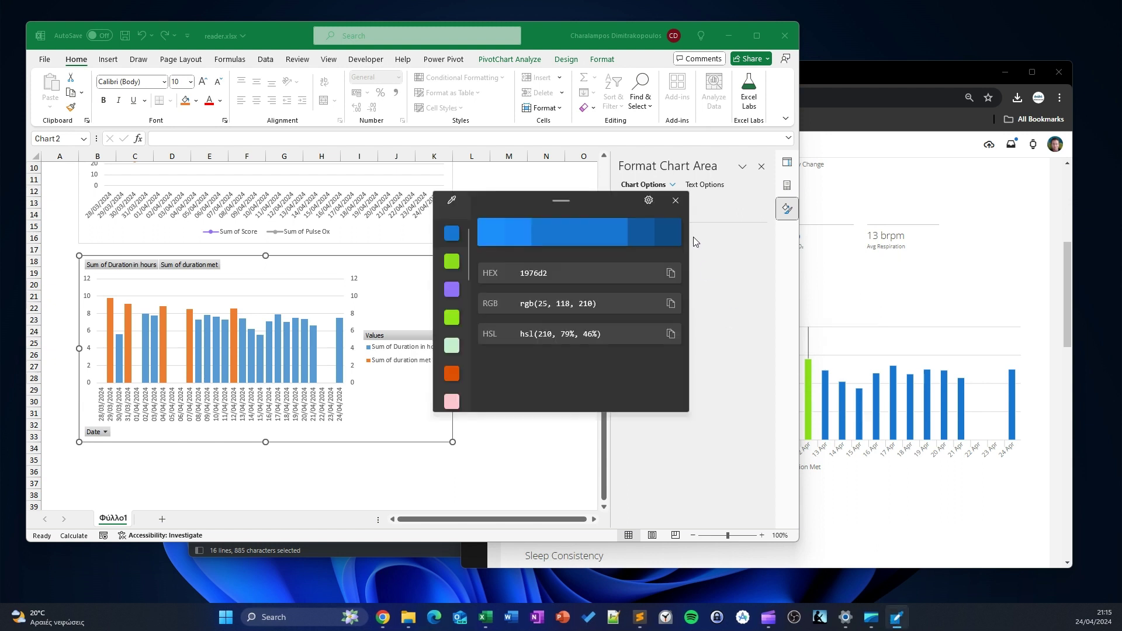
pyautogui.click(669, 274)
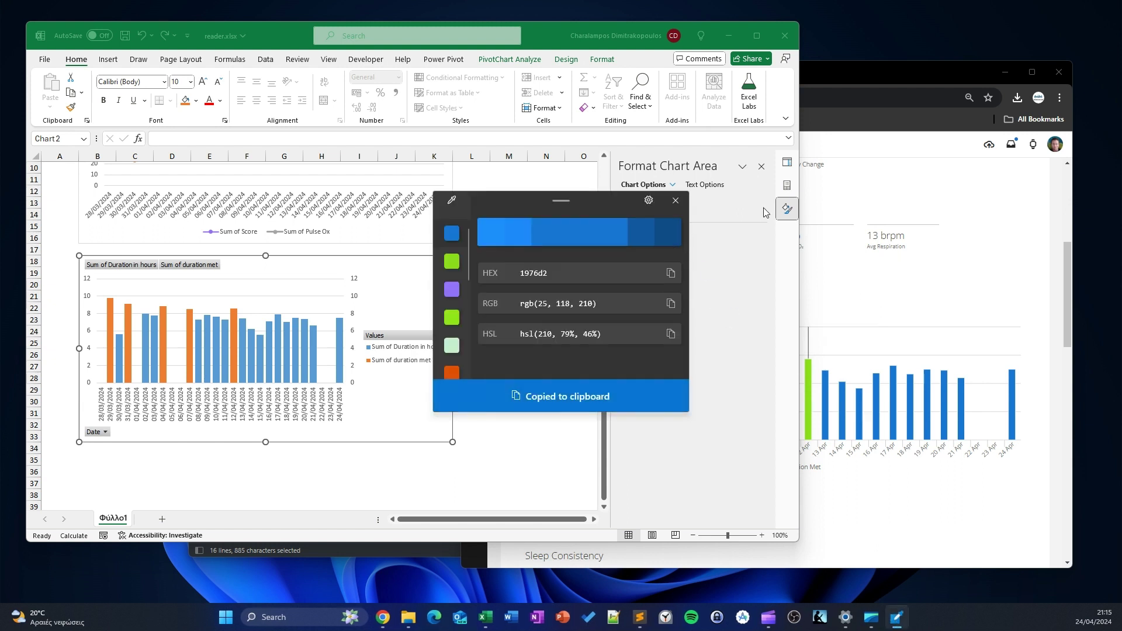
# Fill the whole Sum of Duration in hours series with the custom colour 1976d2.
pyautogui.click(787, 210)
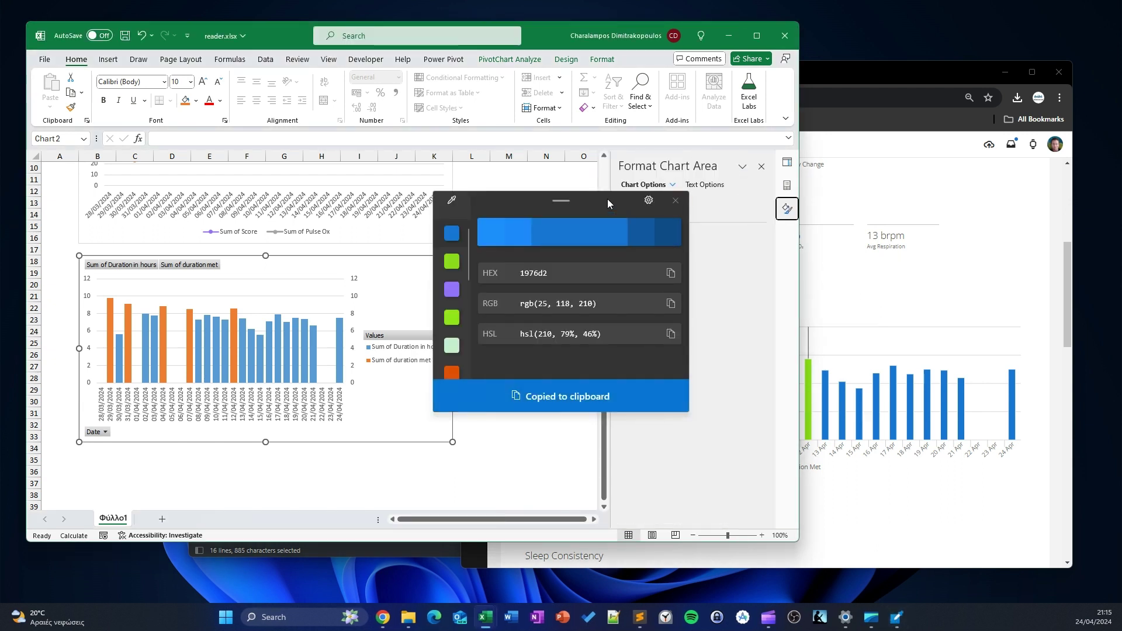
pyautogui.moveTo(608, 199); pyautogui.dragTo(453, 451)
pyautogui.click(310, 352)
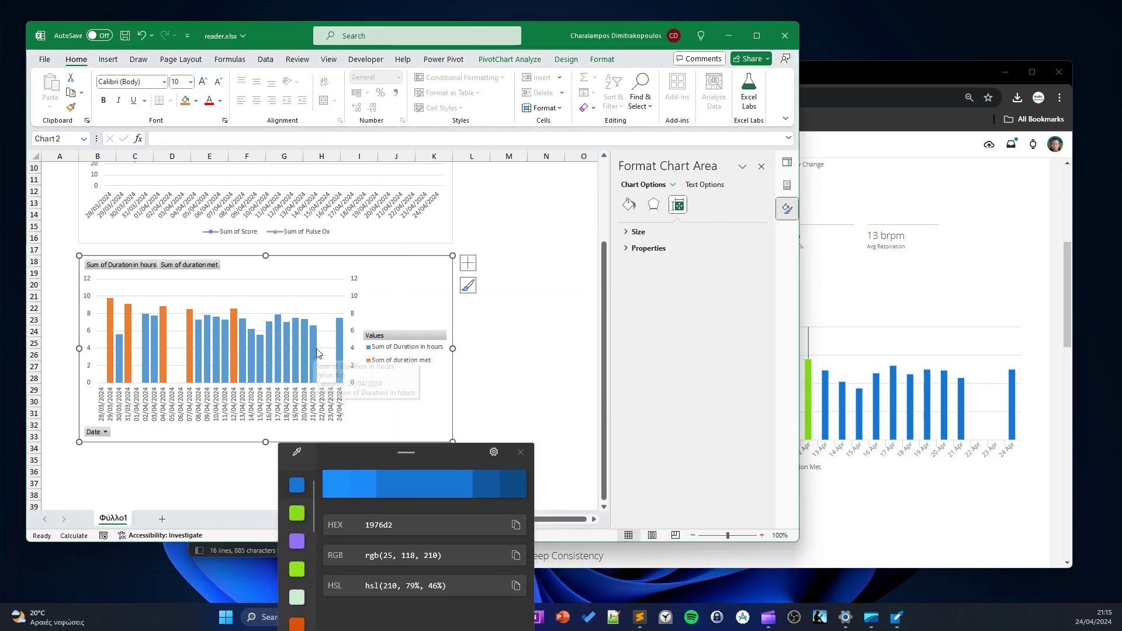
pyautogui.click(628, 204)
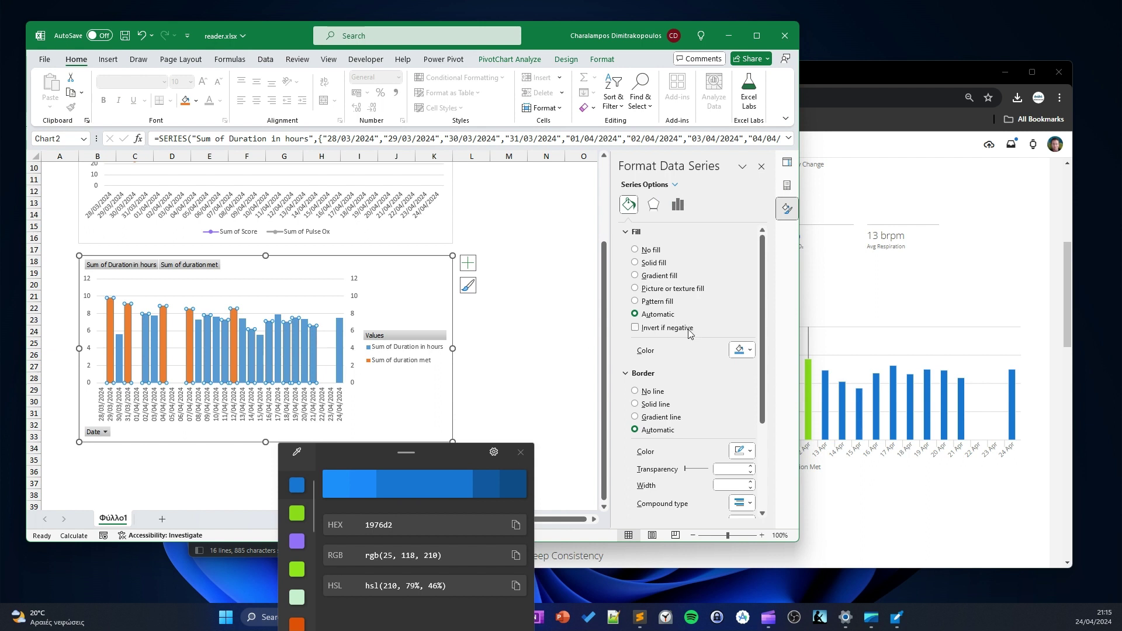
pyautogui.click(260, 371)
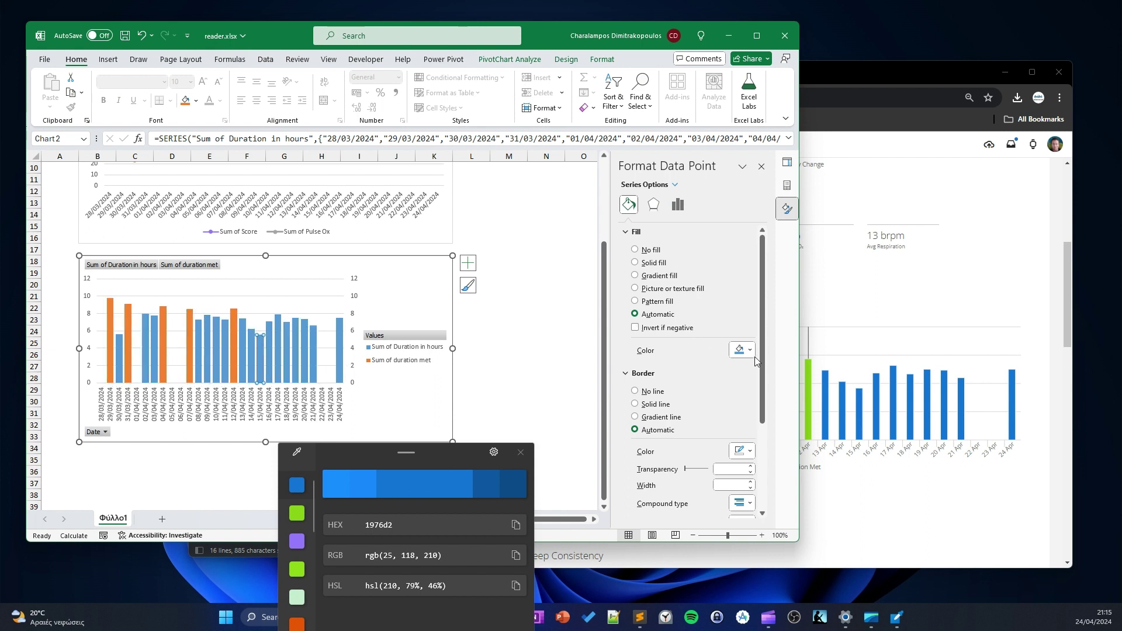
pyautogui.click(310, 349)
pyautogui.click(676, 185)
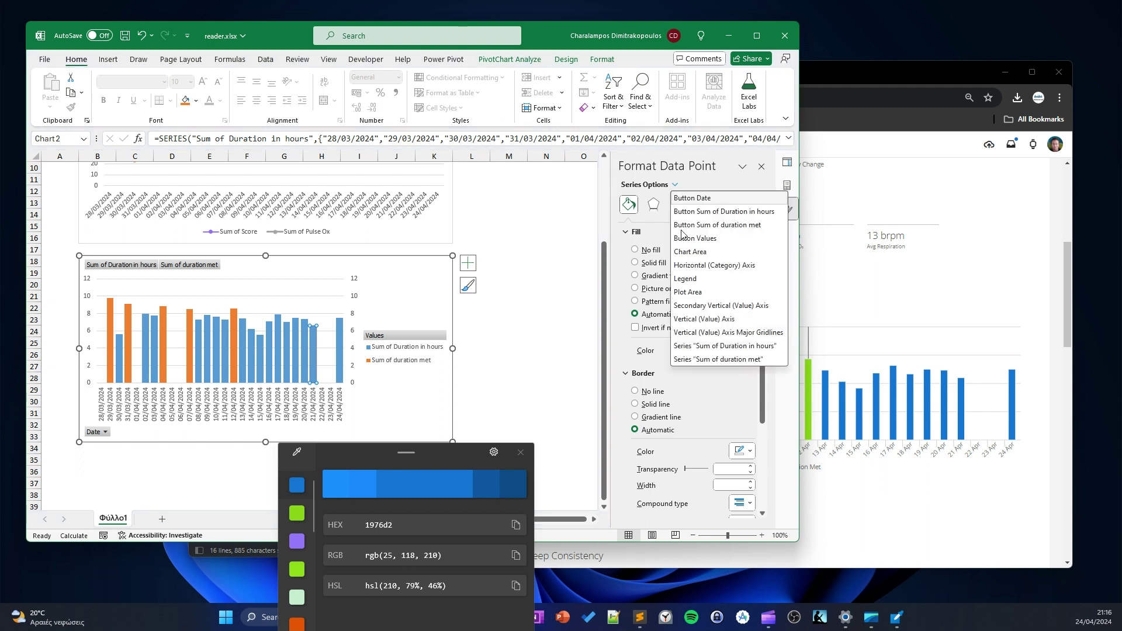
pyautogui.click(708, 347)
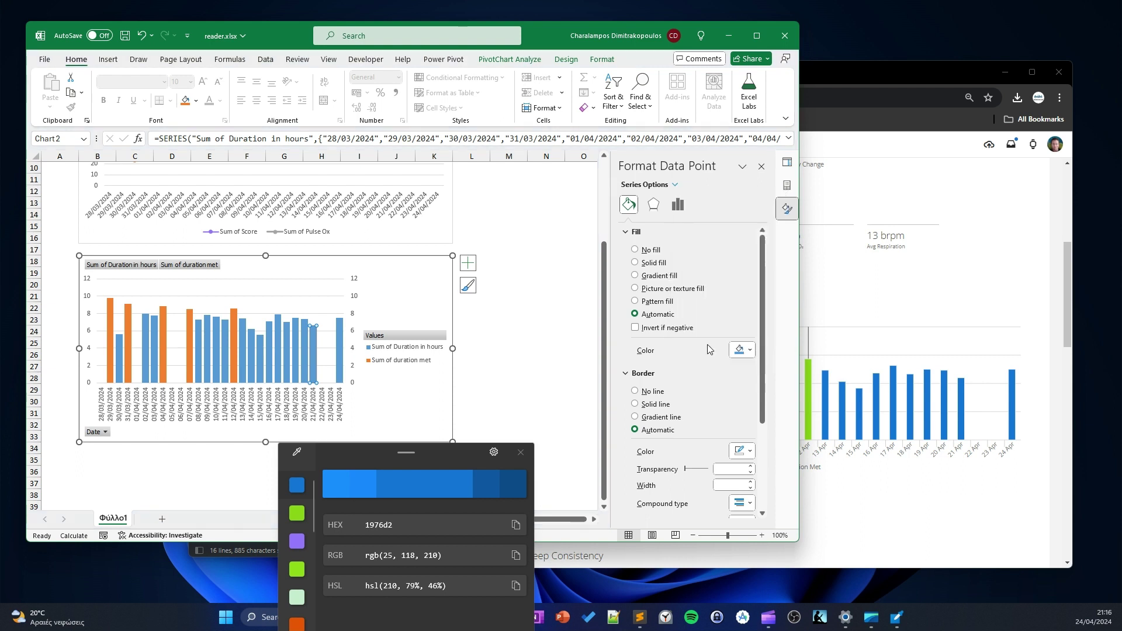
pyautogui.click(747, 350)
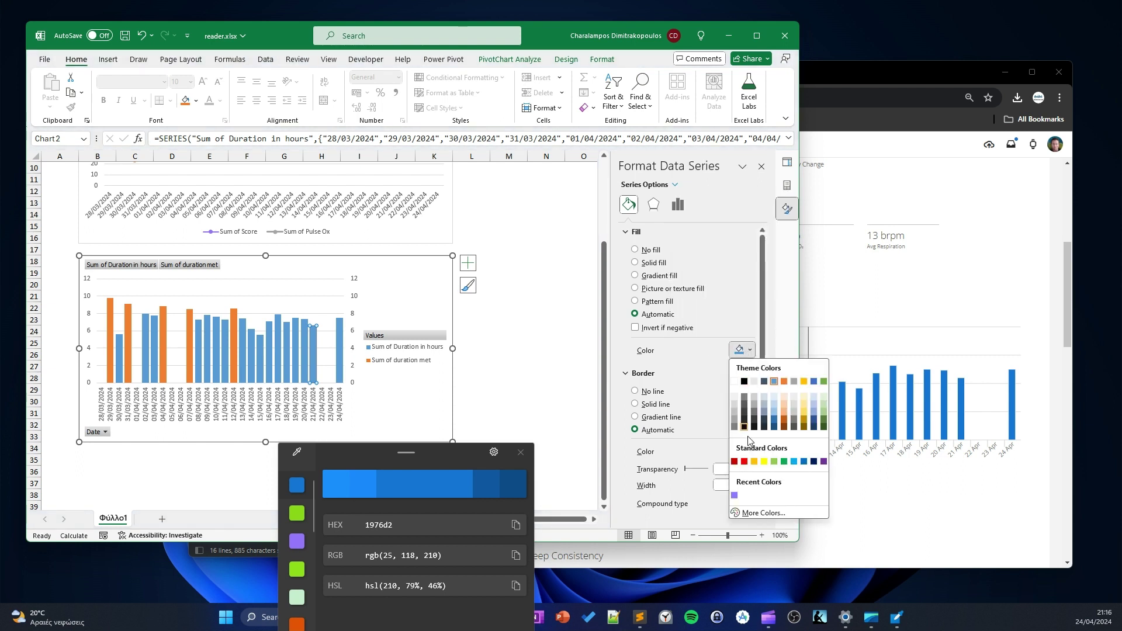
pyautogui.click(760, 517)
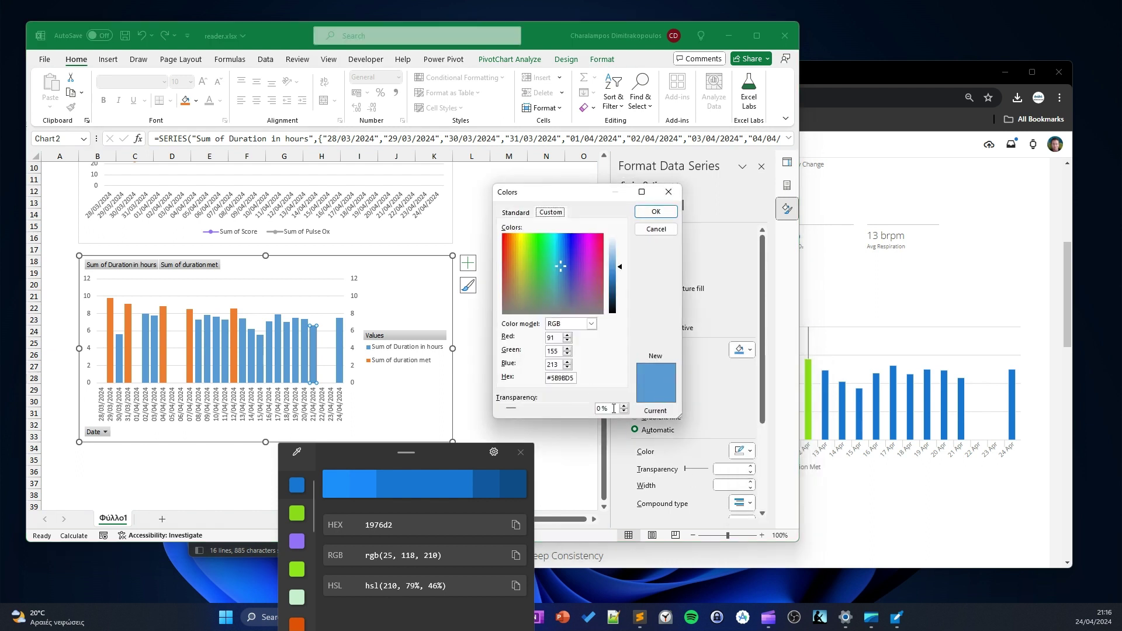
pyautogui.doubleClick(571, 379)
pyautogui.rightClick(571, 380)
pyautogui.click(597, 415)
pyautogui.click(656, 212)
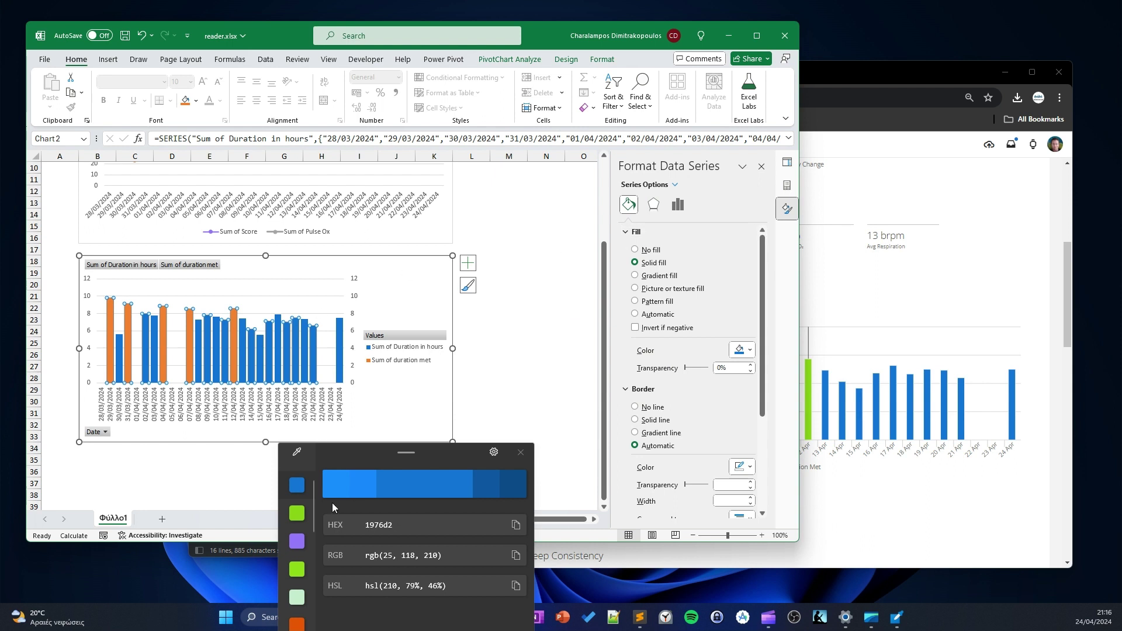
# Copy the HEX code of the sampled green, 8ade1a, from the colour picker and close the picker.
pyautogui.moveTo(381, 451); pyautogui.dragTo(413, 320)
pyautogui.click(328, 381)
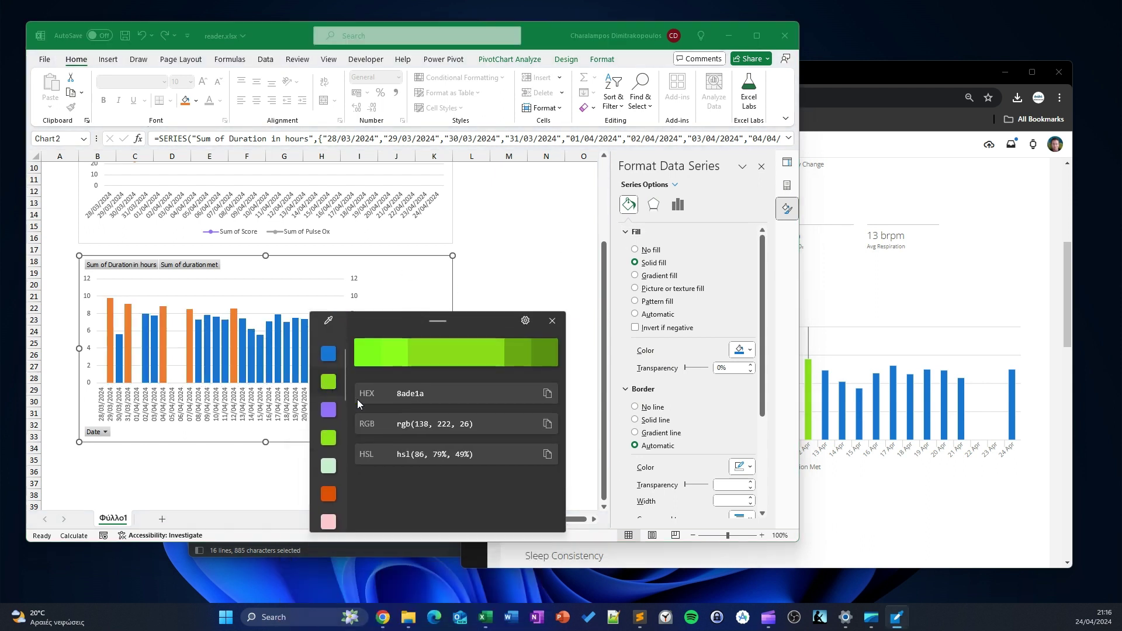
pyautogui.click(548, 394)
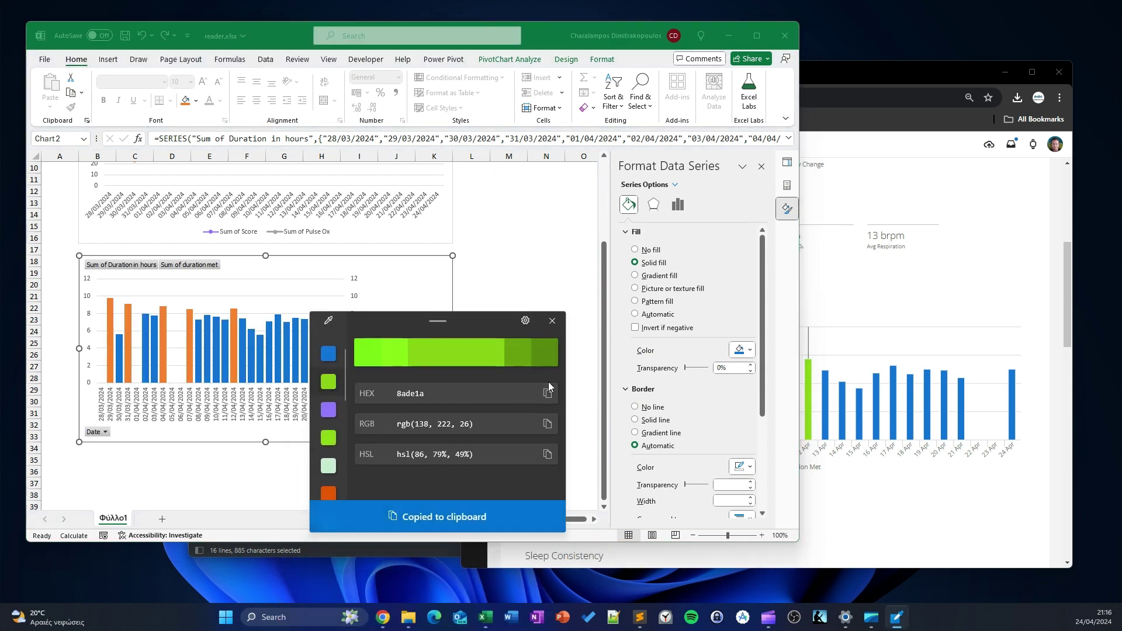
pyautogui.click(552, 321)
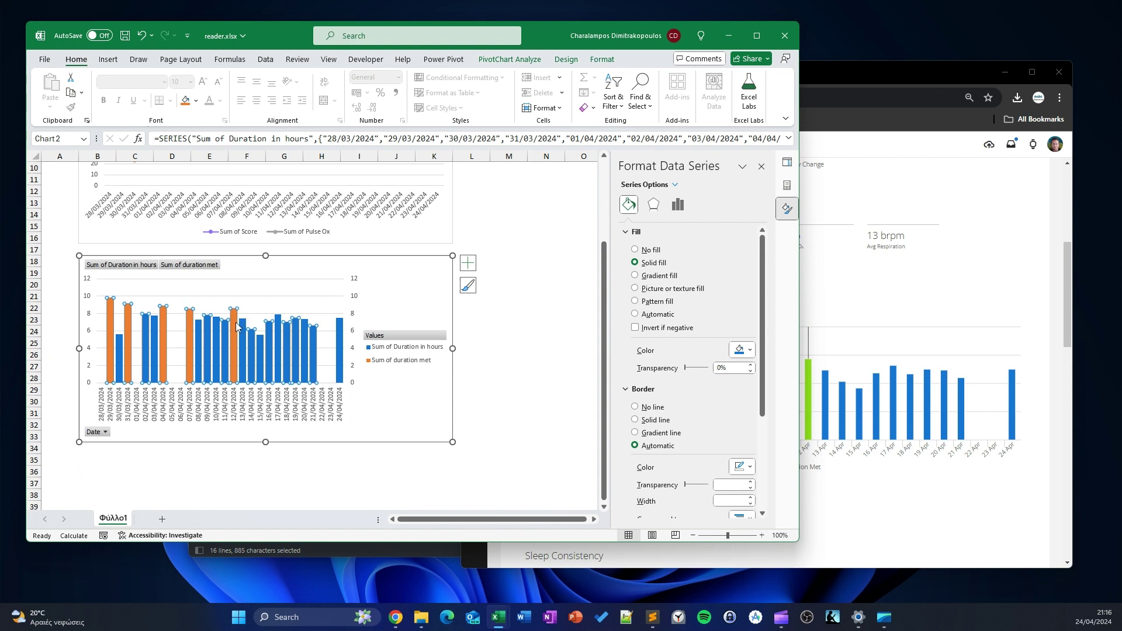
# Fill the whole Sum of duration met series with the custom colour 8ade1a.
pyautogui.click(241, 327)
pyautogui.click(675, 184)
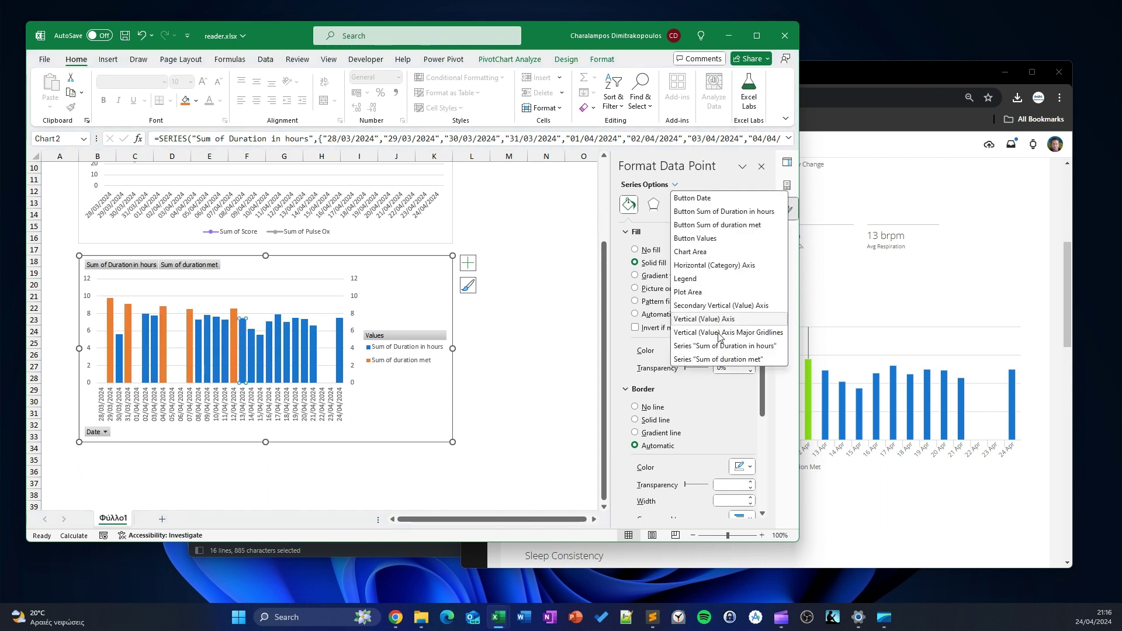
pyautogui.click(717, 359)
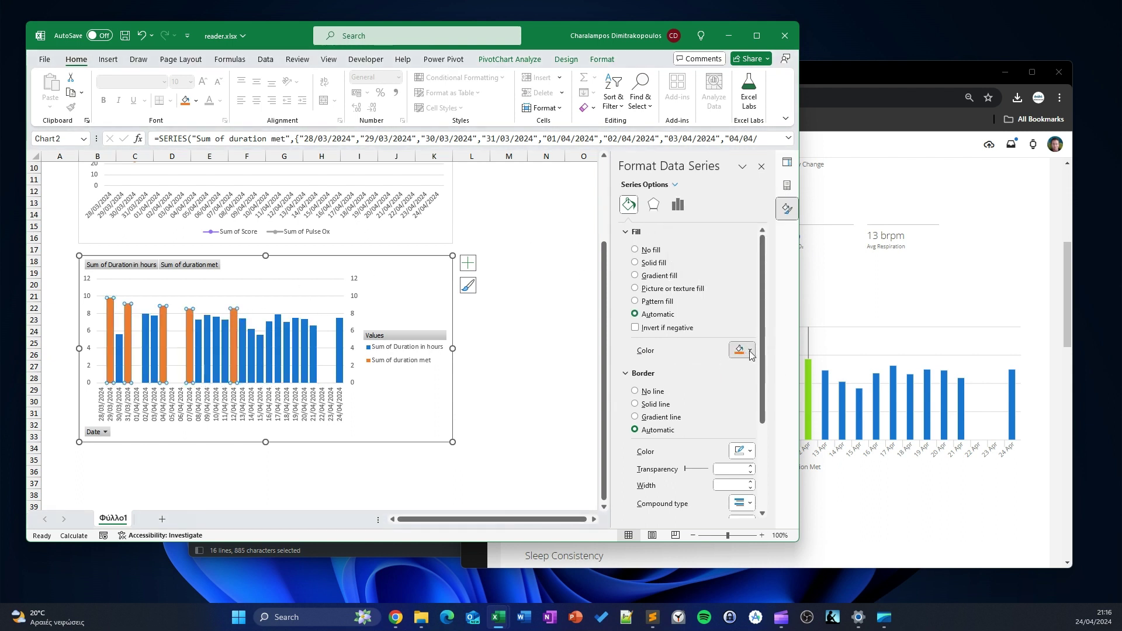
pyautogui.click(749, 350)
pyautogui.click(757, 512)
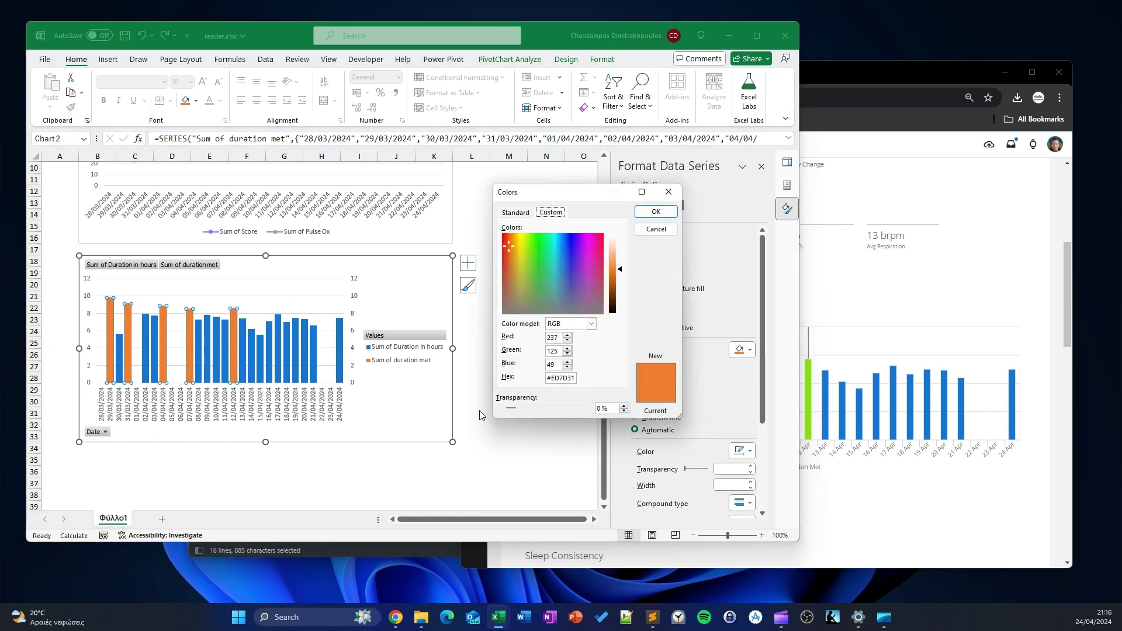
pyautogui.doubleClick(558, 381)
pyautogui.rightClick(560, 382)
pyautogui.click(578, 418)
pyautogui.click(656, 211)
pyautogui.click(563, 388)
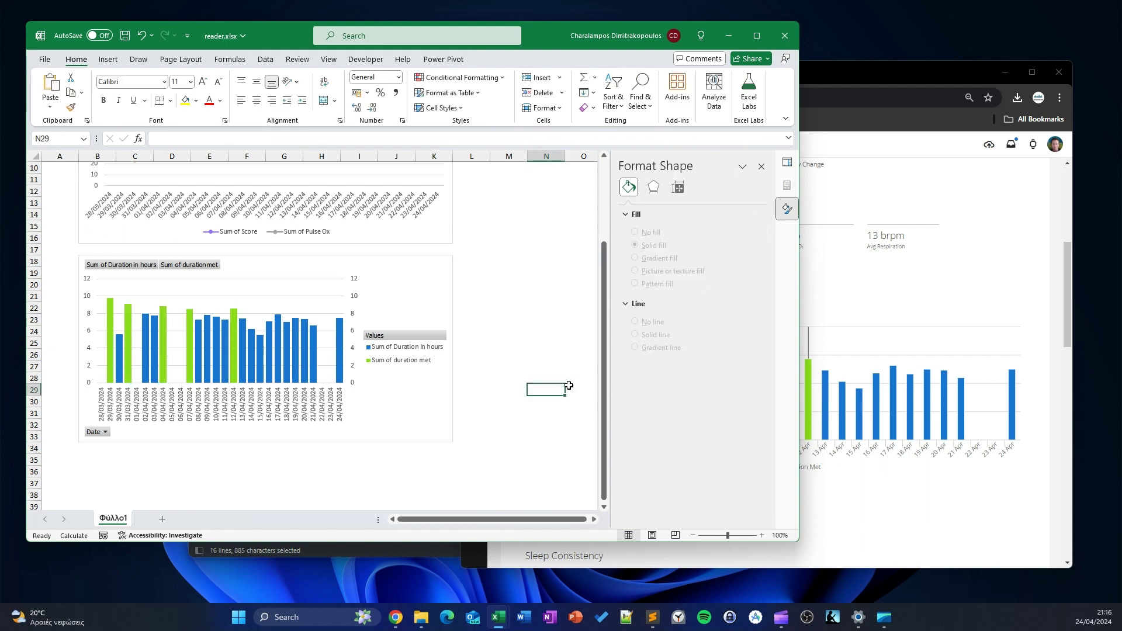
# Place the duration chart's legend below the plot, as in Garmin Connect's Sleep Duration chart.
pyautogui.click(951, 497)
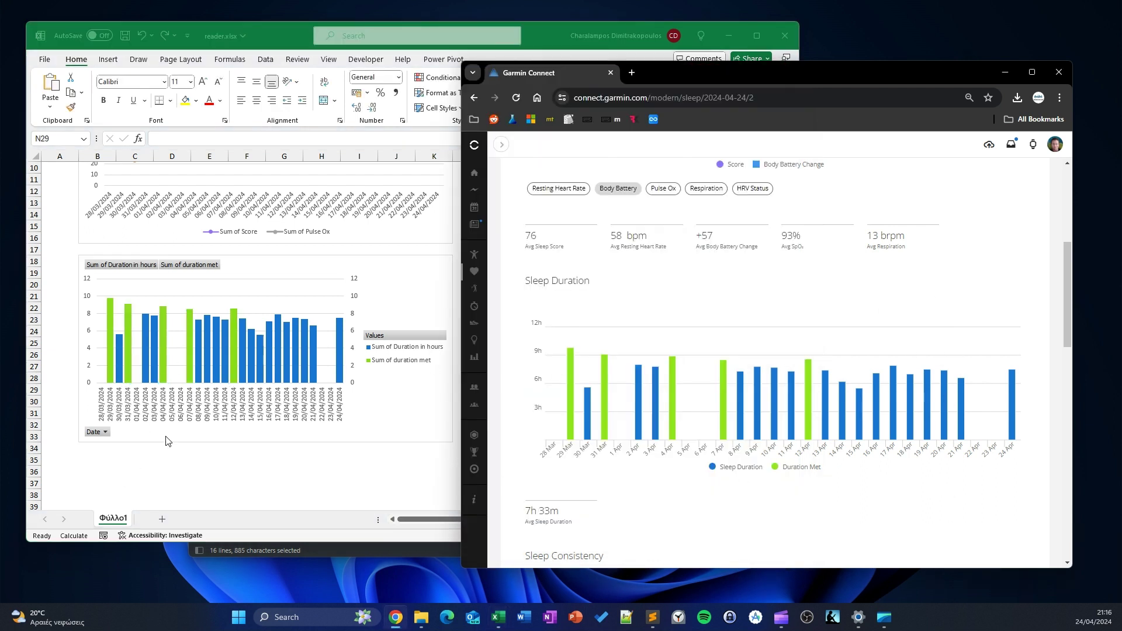
pyautogui.click(431, 274)
pyautogui.click(427, 289)
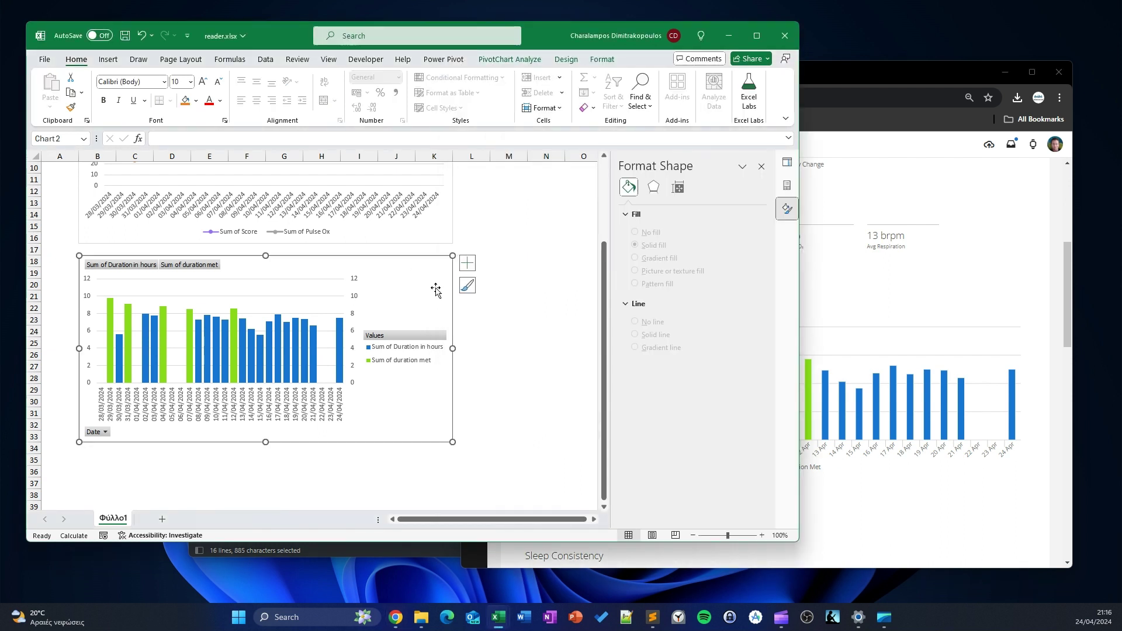
pyautogui.click(467, 262)
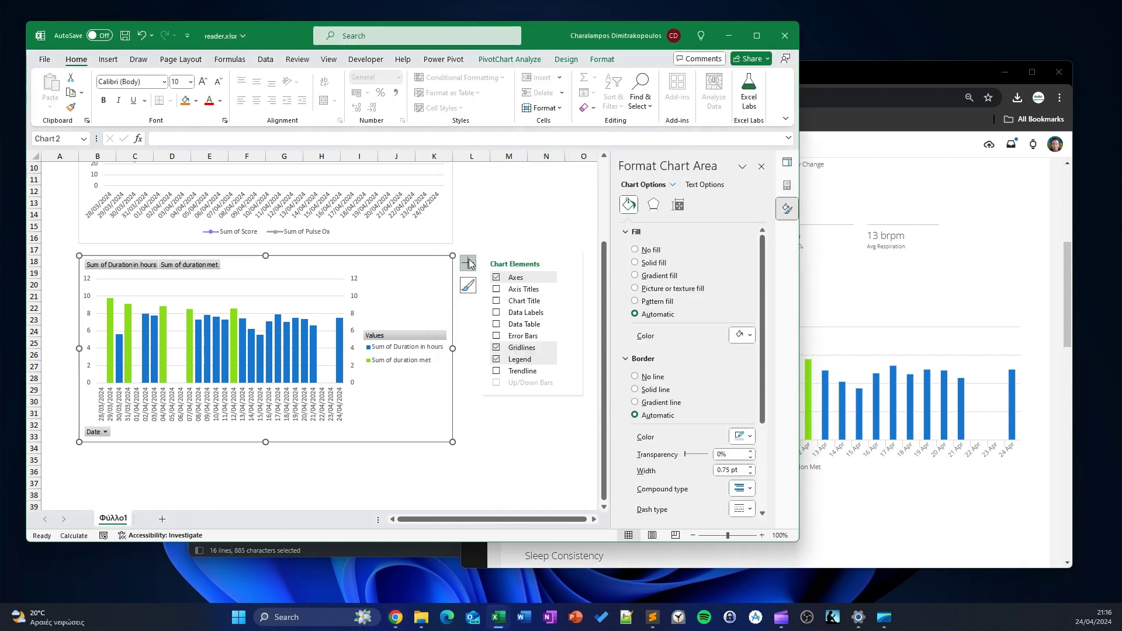
pyautogui.click(570, 359)
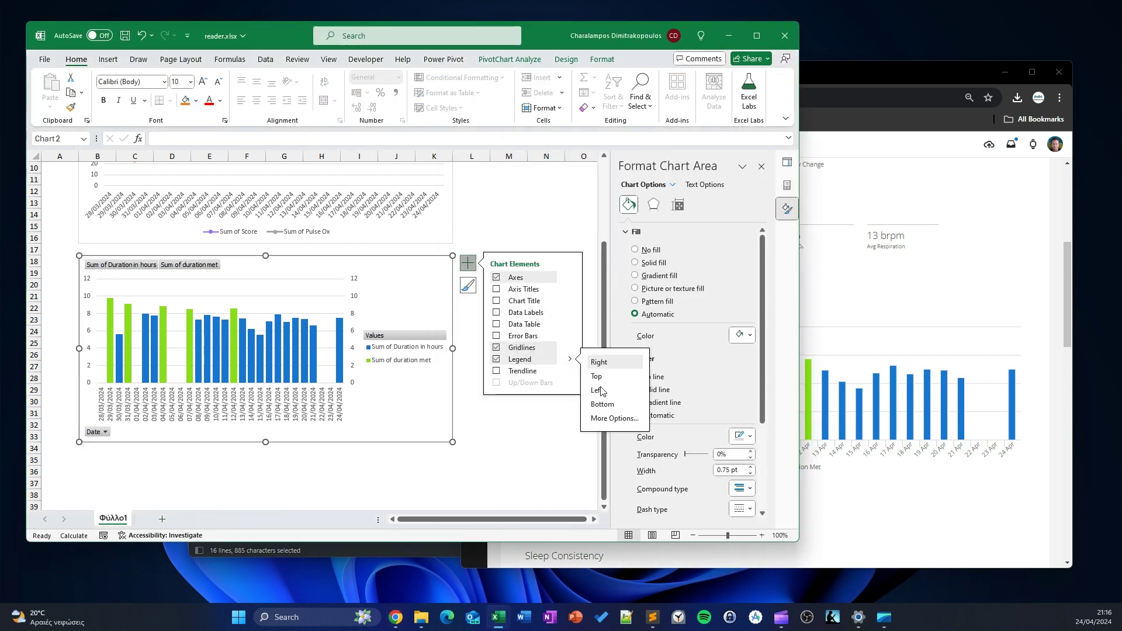
pyautogui.click(612, 407)
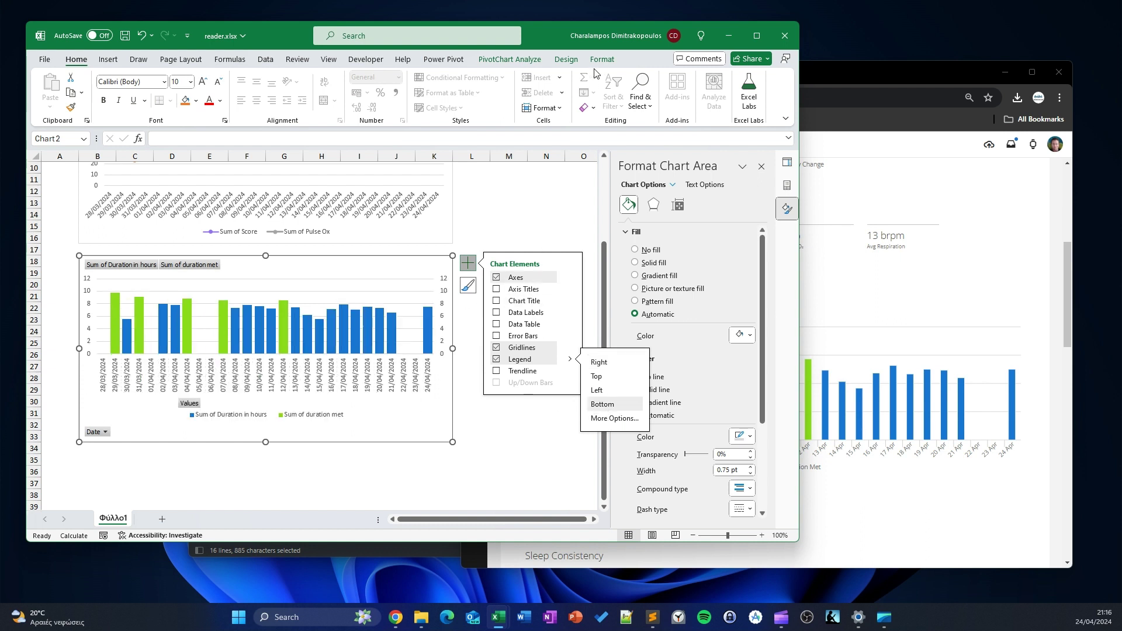
# Hide all field buttons on the duration PivotChart.
pyautogui.click(565, 59)
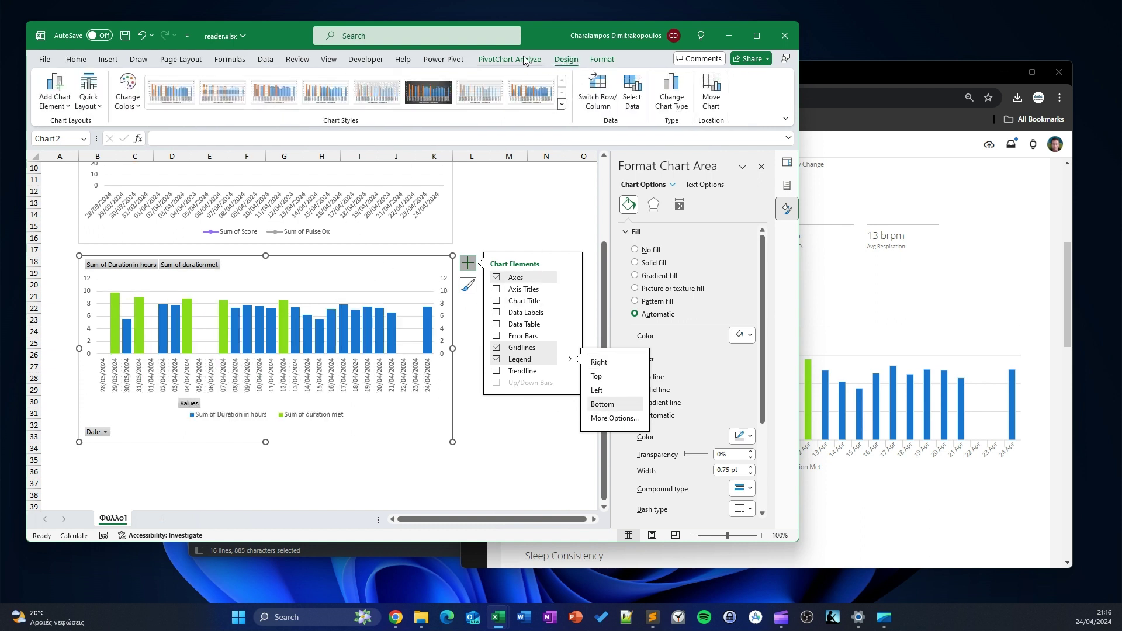
pyautogui.click(509, 59)
pyautogui.click(699, 108)
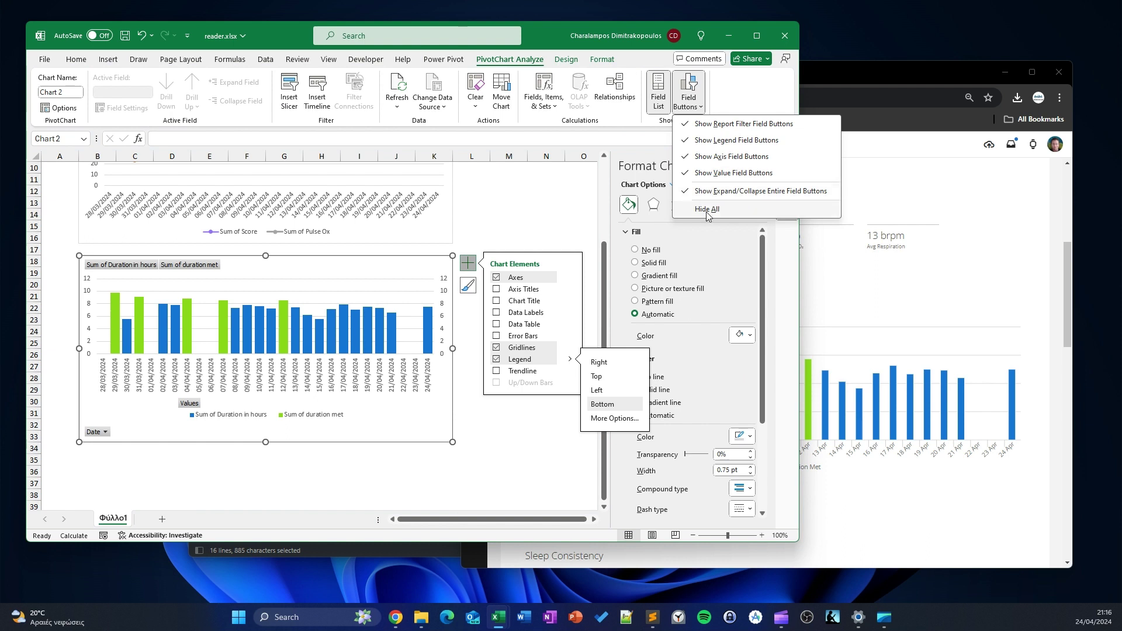
pyautogui.click(634, 209)
pyautogui.click(506, 461)
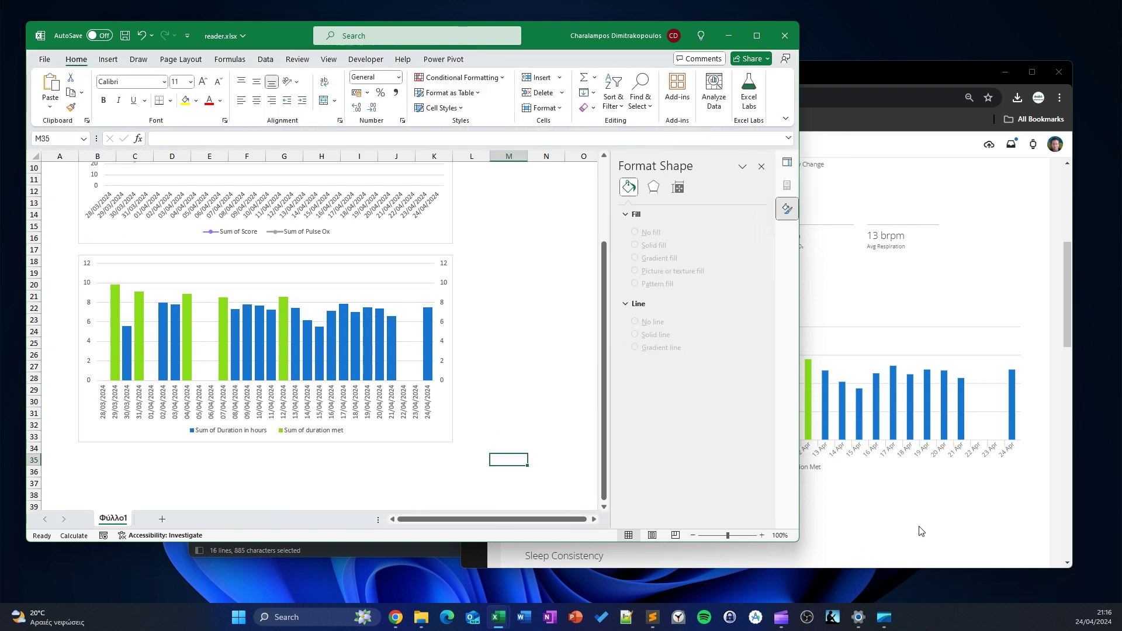
# Make the duration chart's secondary vertical axis invisible with no fill, no line and no text fill.
pyautogui.click(439, 302)
pyautogui.click(444, 283)
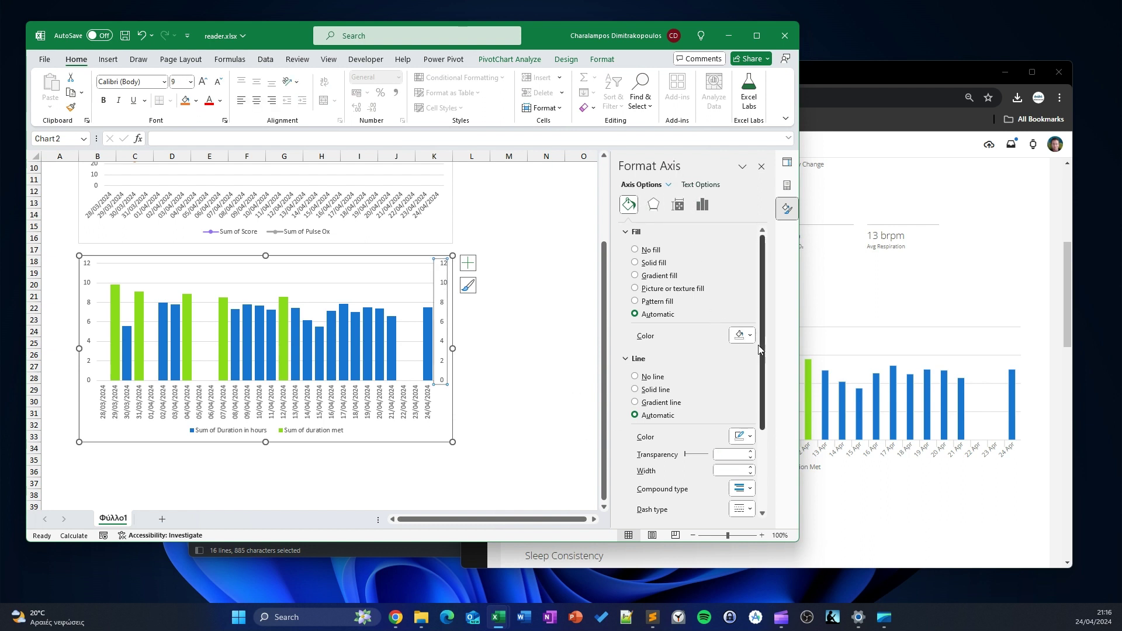
pyautogui.click(739, 338)
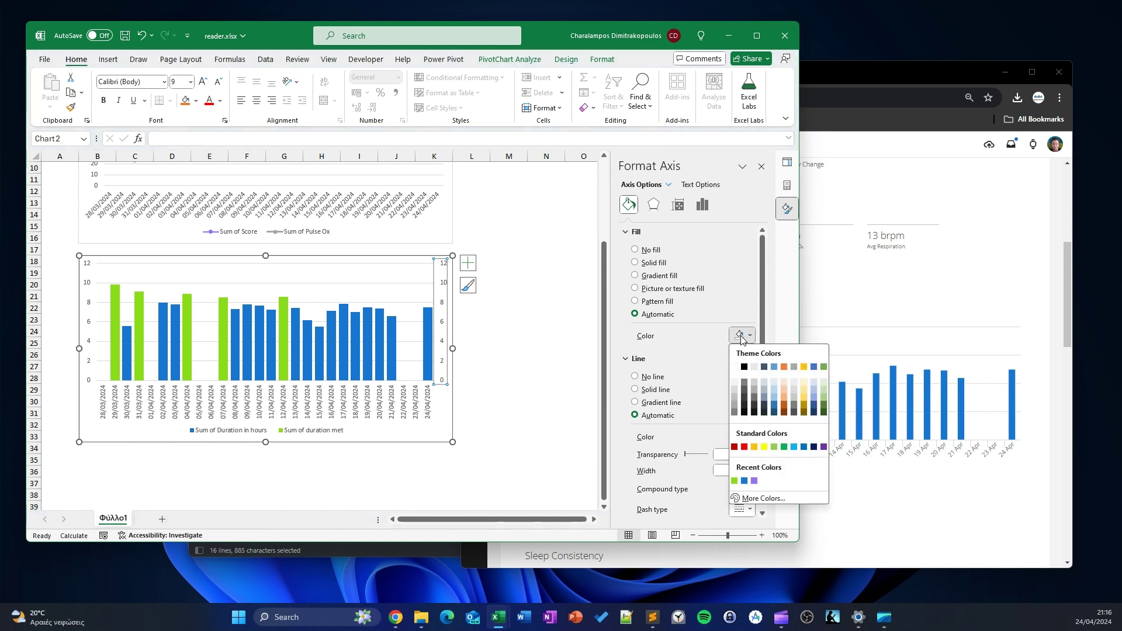
pyautogui.click(659, 255)
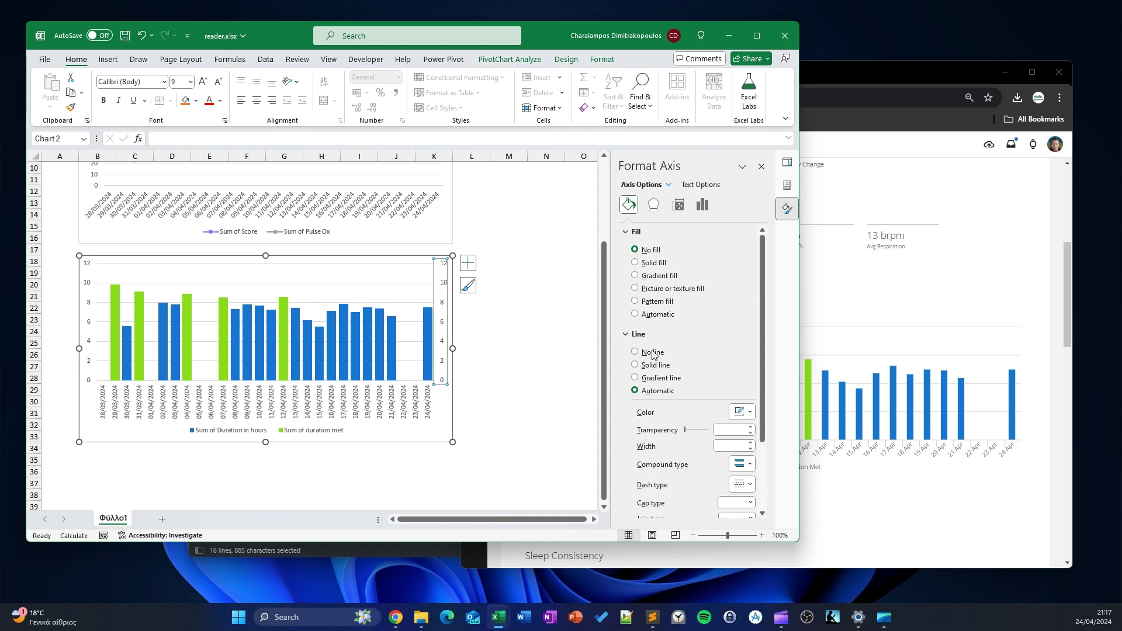
pyautogui.click(653, 352)
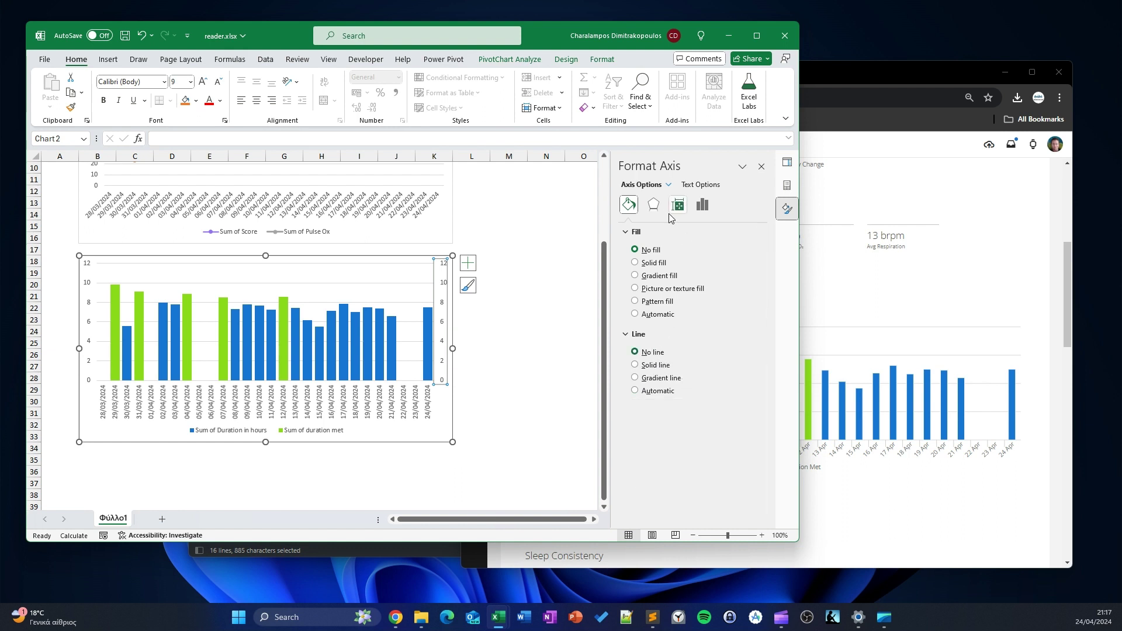
pyautogui.click(653, 205)
pyautogui.click(700, 184)
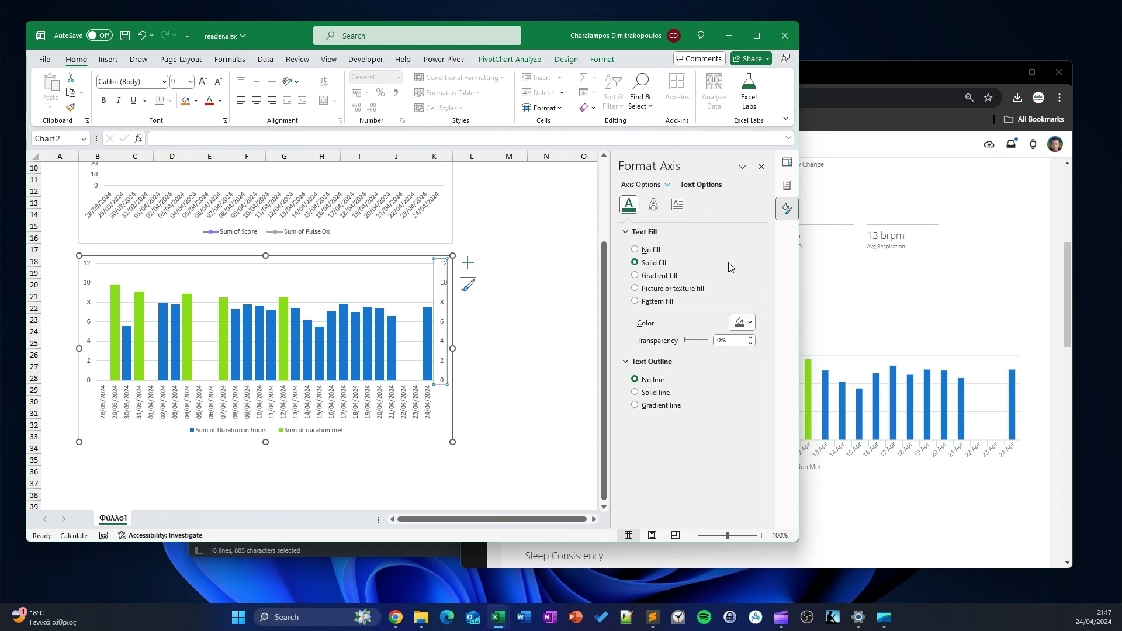
pyautogui.click(657, 252)
pyautogui.click(509, 331)
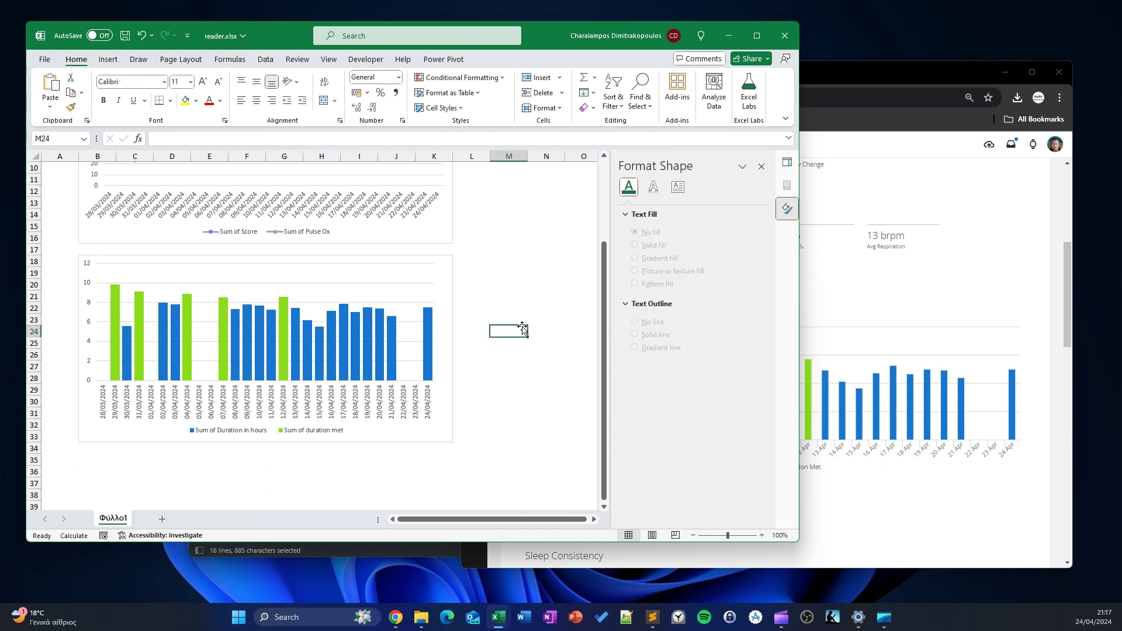
# Give the duration chart's primary vertical axis the custom number format #\h;; so its labels show hours like Garmin's.
pyautogui.click(990, 494)
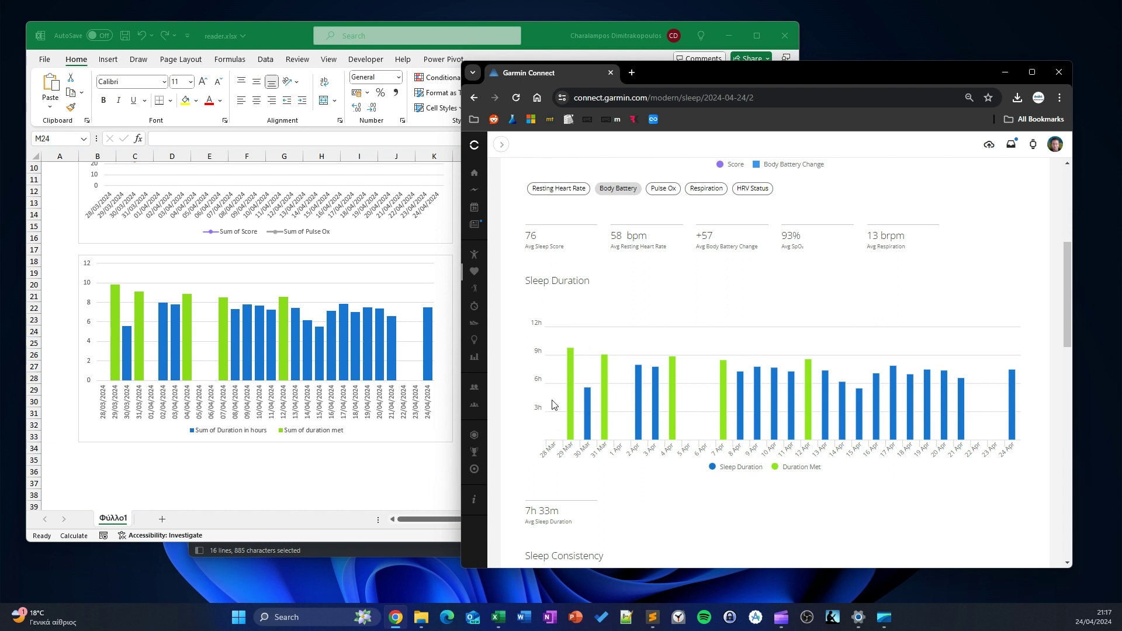
pyautogui.click(88, 341)
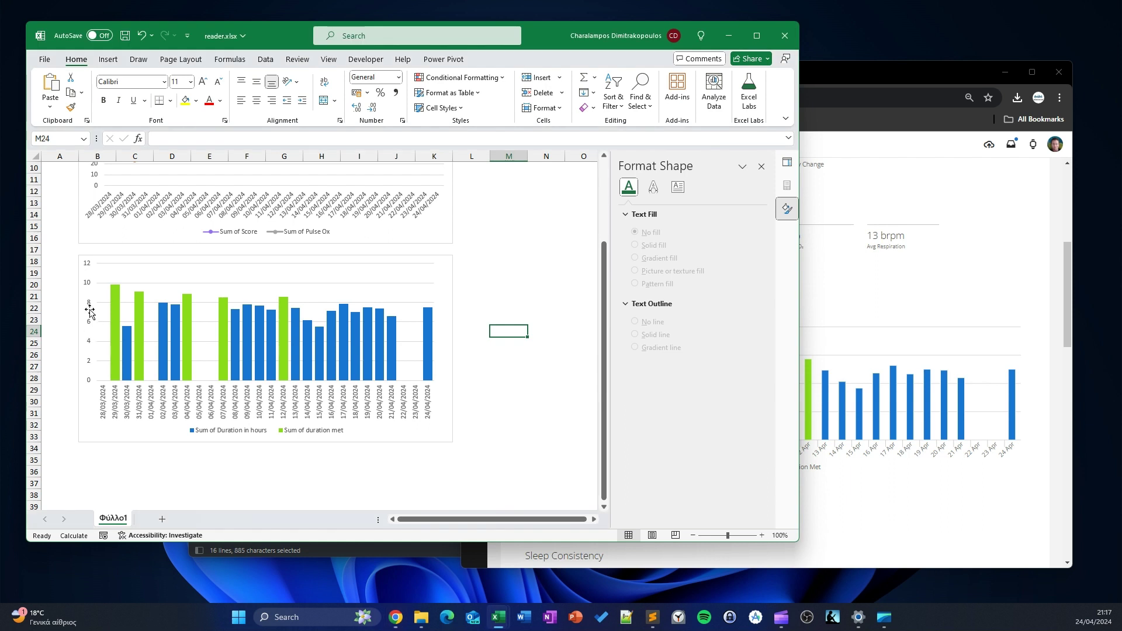
pyautogui.click(89, 308)
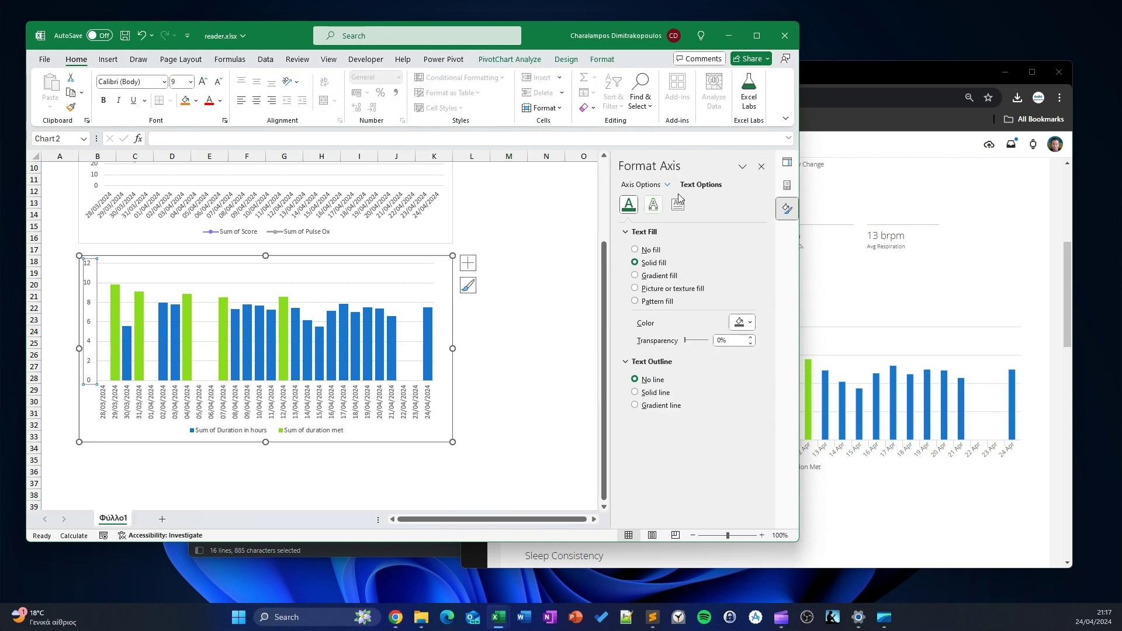
pyautogui.click(650, 185)
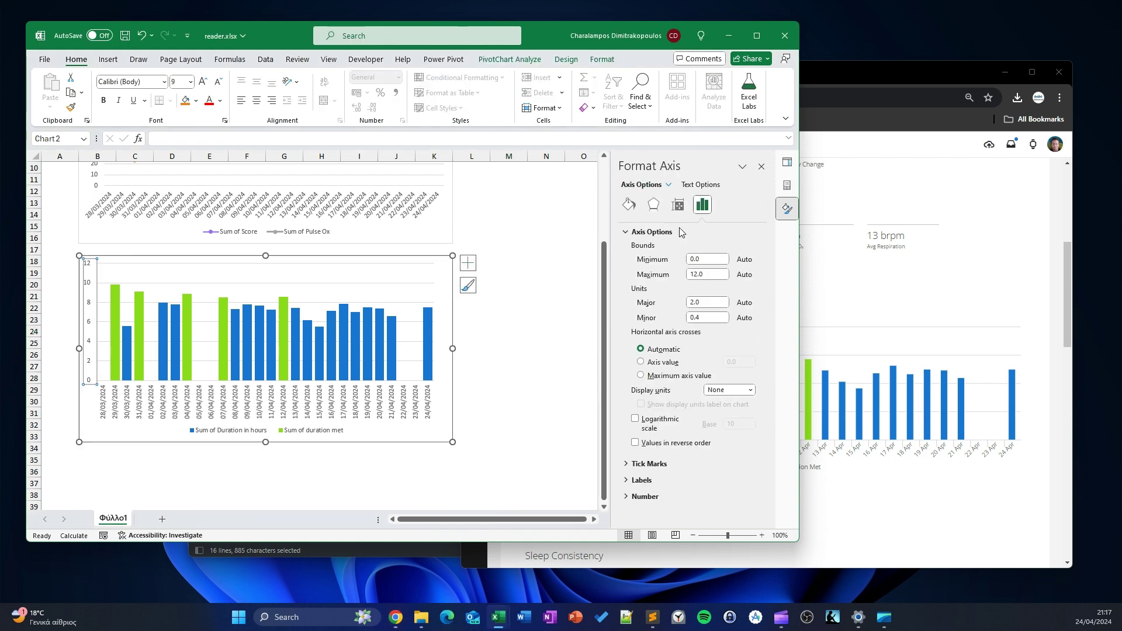
pyautogui.click(645, 498)
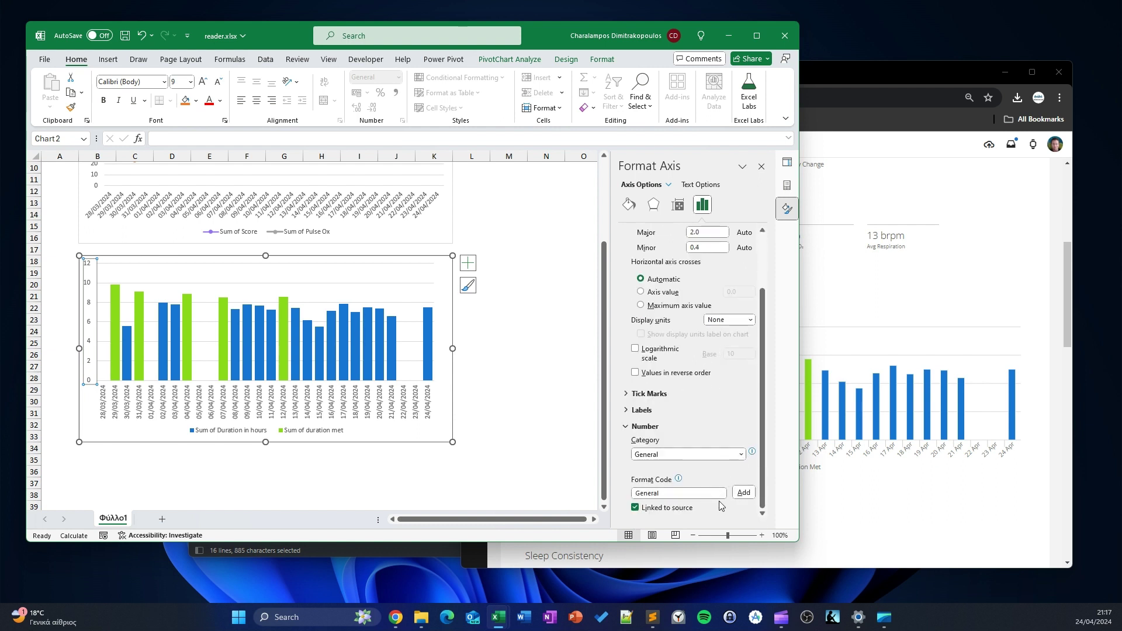
pyautogui.click(741, 455)
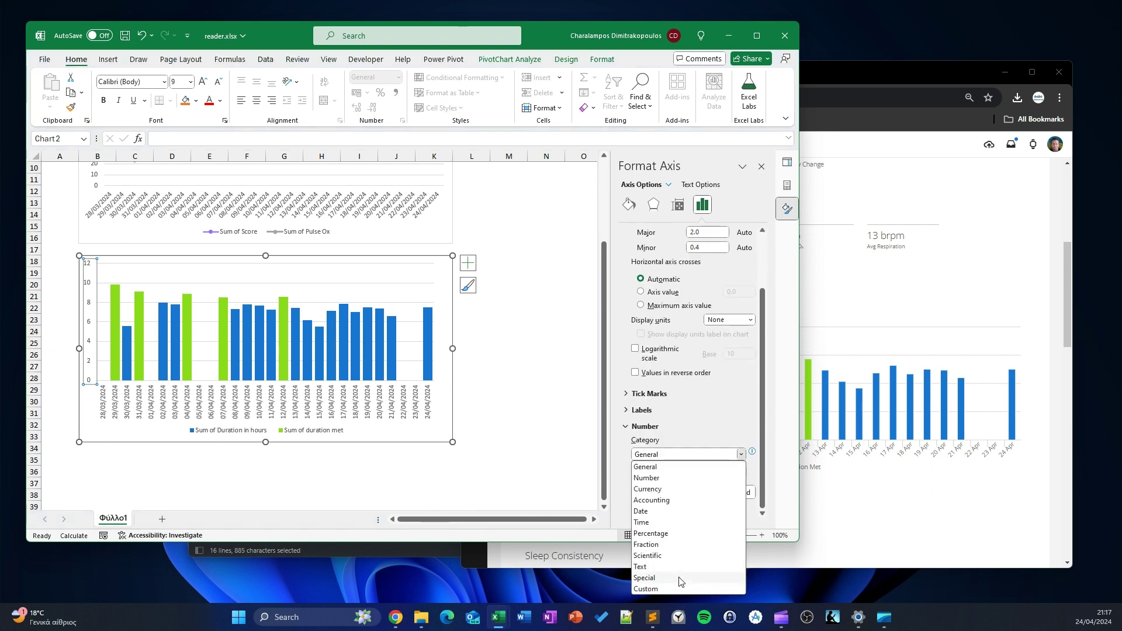
pyautogui.click(668, 589)
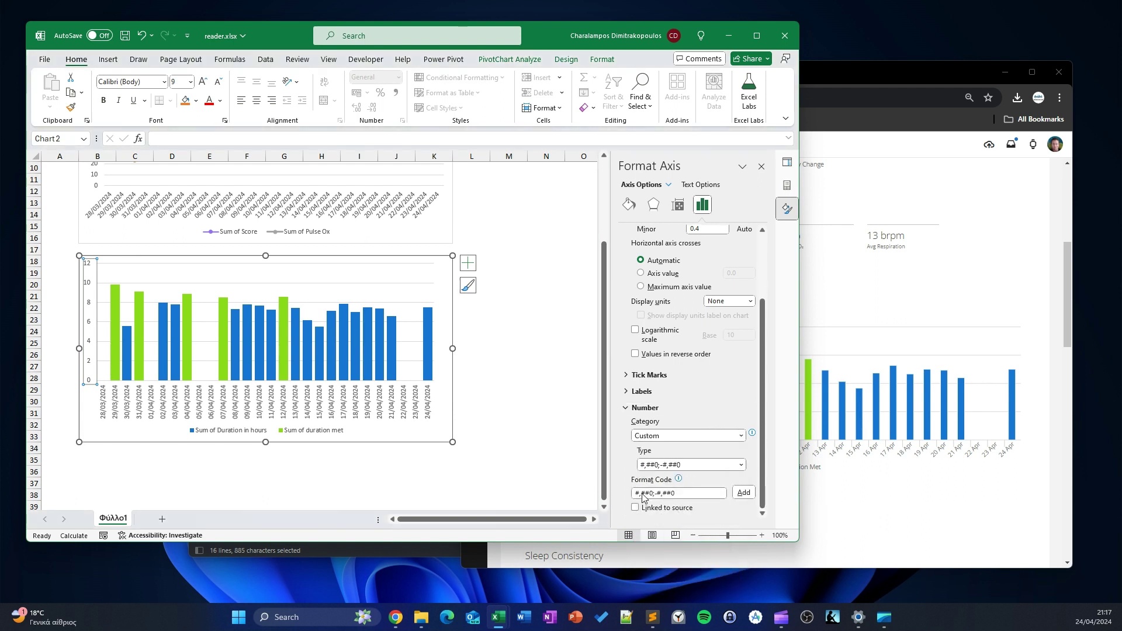
pyautogui.moveTo(640, 493)
pyautogui.mouseDown()
pyautogui.moveTo(669, 498)
pyautogui.moveTo(653, 505)
pyautogui.mouseUp()
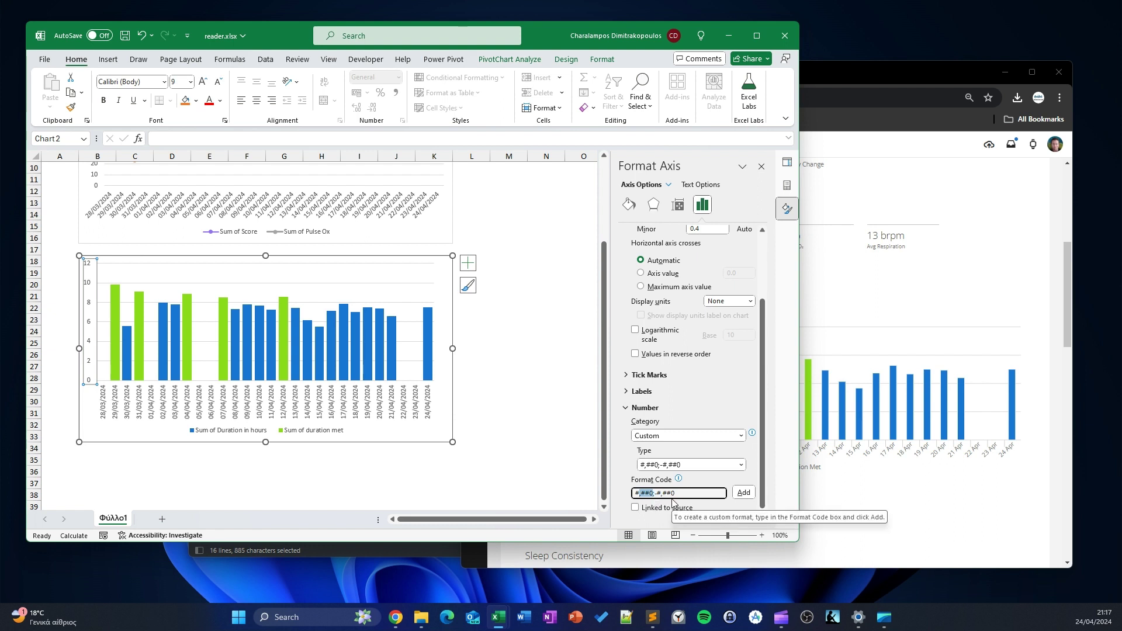
pyautogui.press('BackSpace')
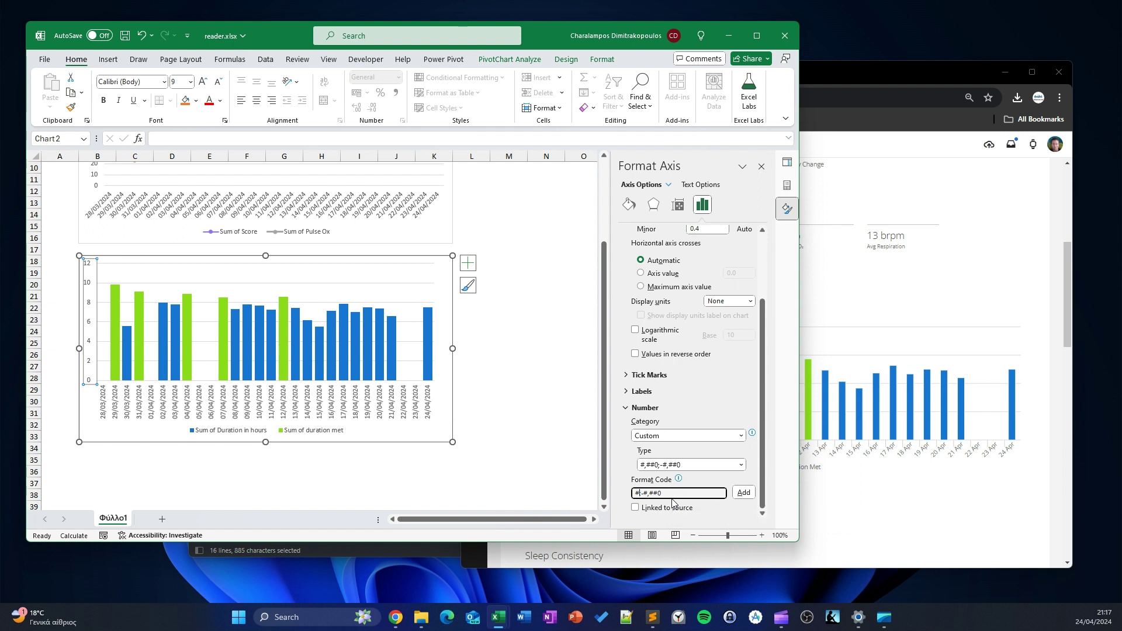
pyautogui.write('\\h')
pyautogui.moveTo(648, 493); pyautogui.dragTo(677, 496)
pyautogui.write(';;')
pyautogui.click(743, 495)
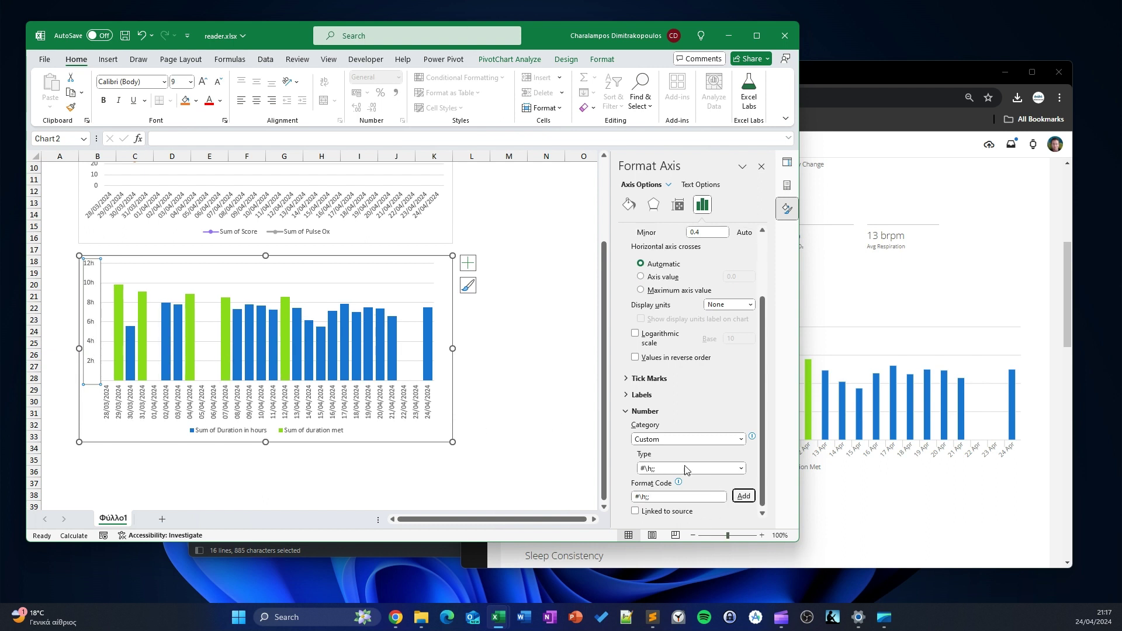
# Set the primary vertical axis's major unit to 3.0 to match Garmin's hour intervals.
pyautogui.click(896, 483)
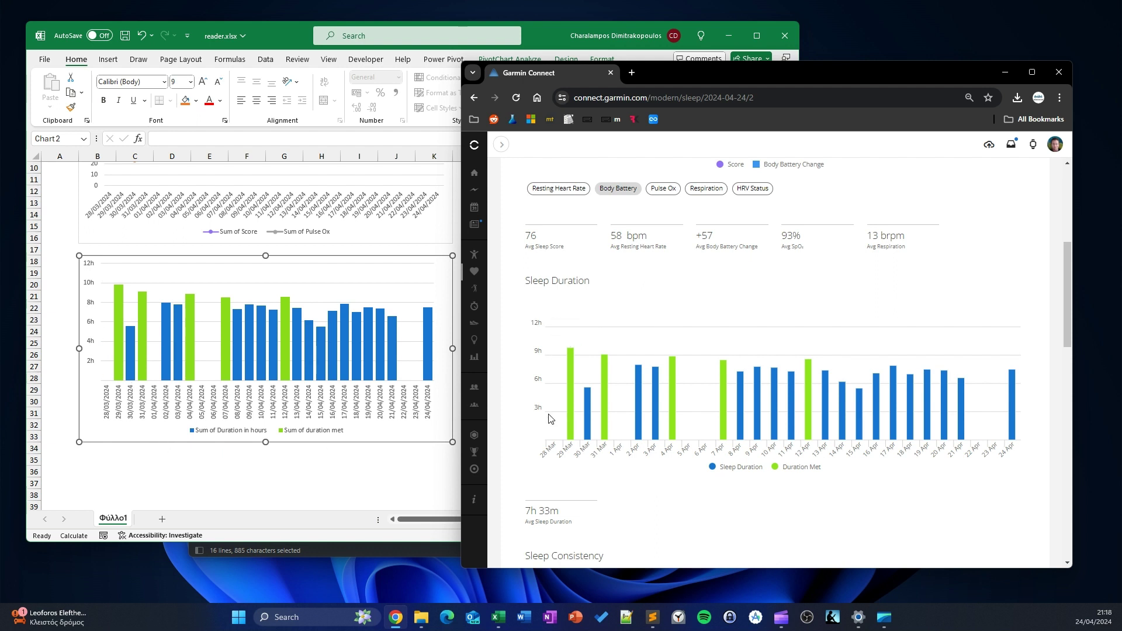
pyautogui.click(99, 362)
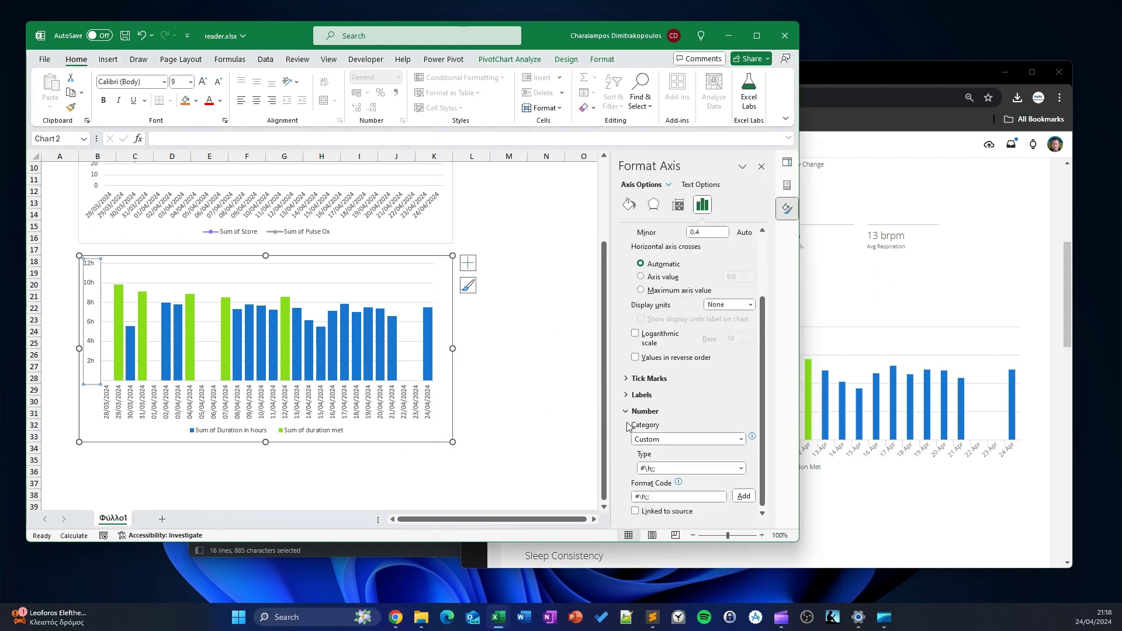
pyautogui.scroll(3, 689, 351)
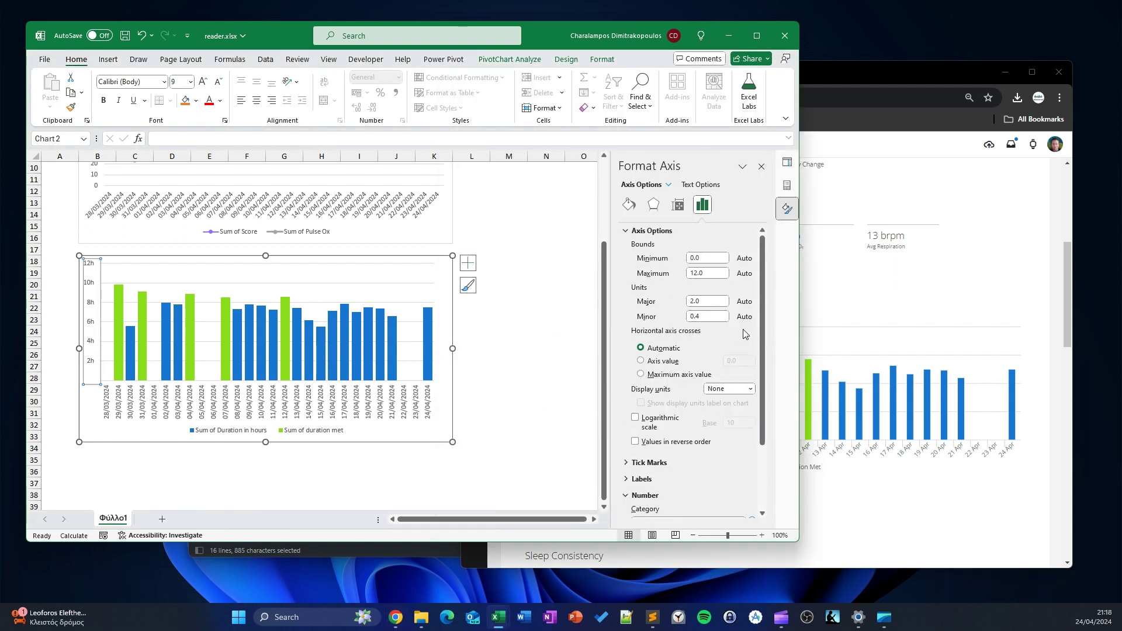
pyautogui.click(691, 301)
pyautogui.click(717, 317)
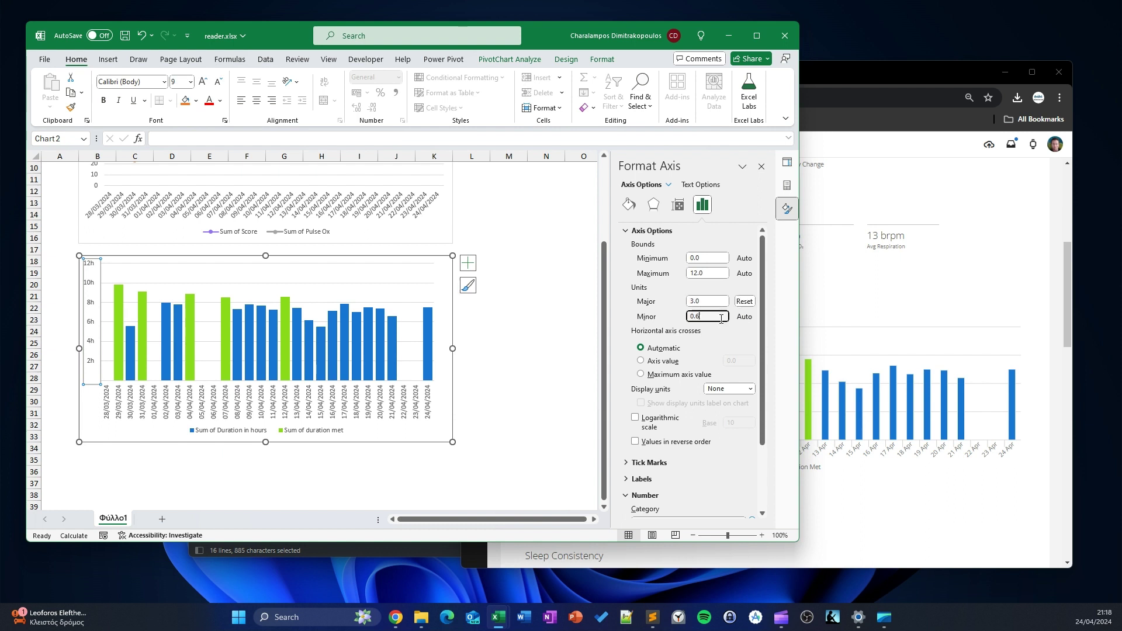
# Compare the score and duration PivotCharts with the corresponding sleep charts in Garmin Connect.
pyautogui.click(961, 505)
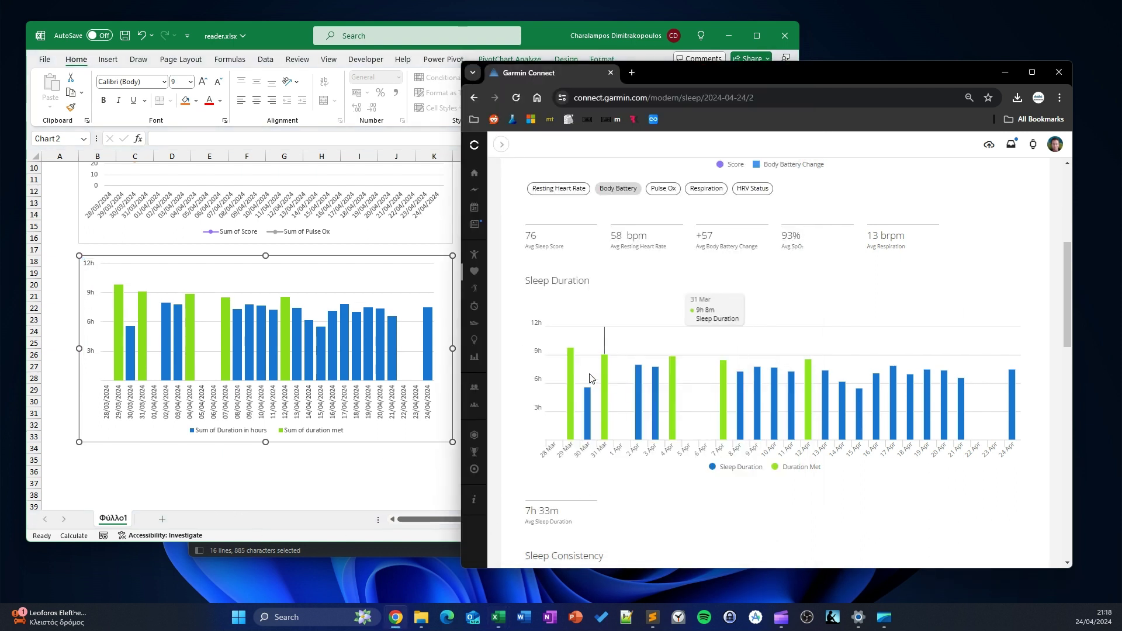
pyautogui.scroll(3, 281, 452)
pyautogui.scroll(-2, 281, 448)
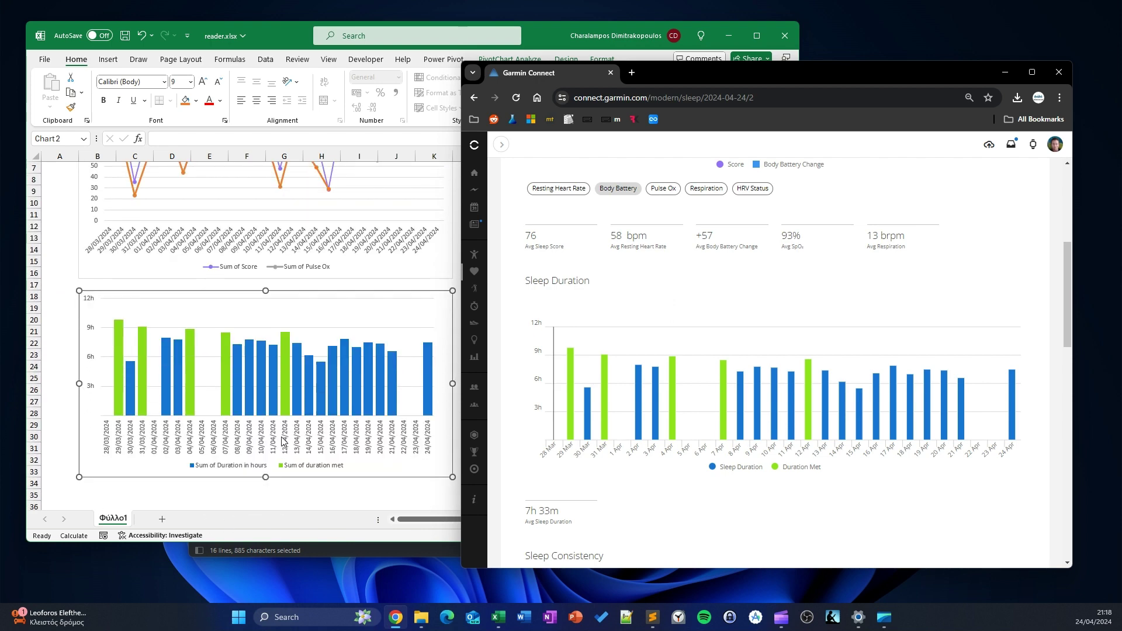
pyautogui.scroll(2, 282, 448)
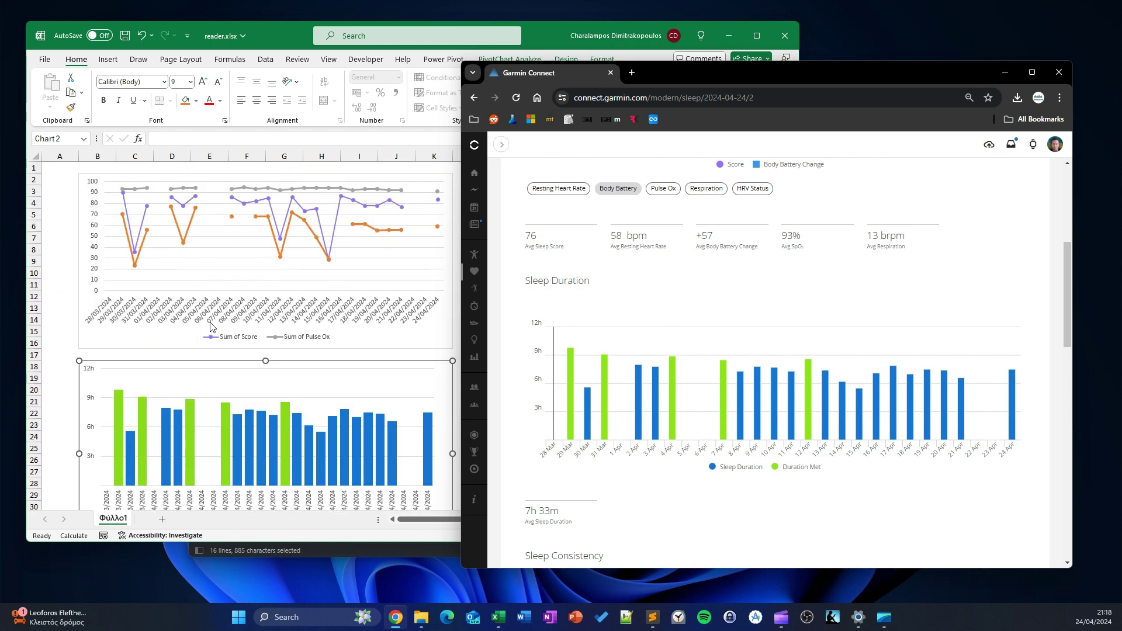
pyautogui.scroll(-3, 337, 402)
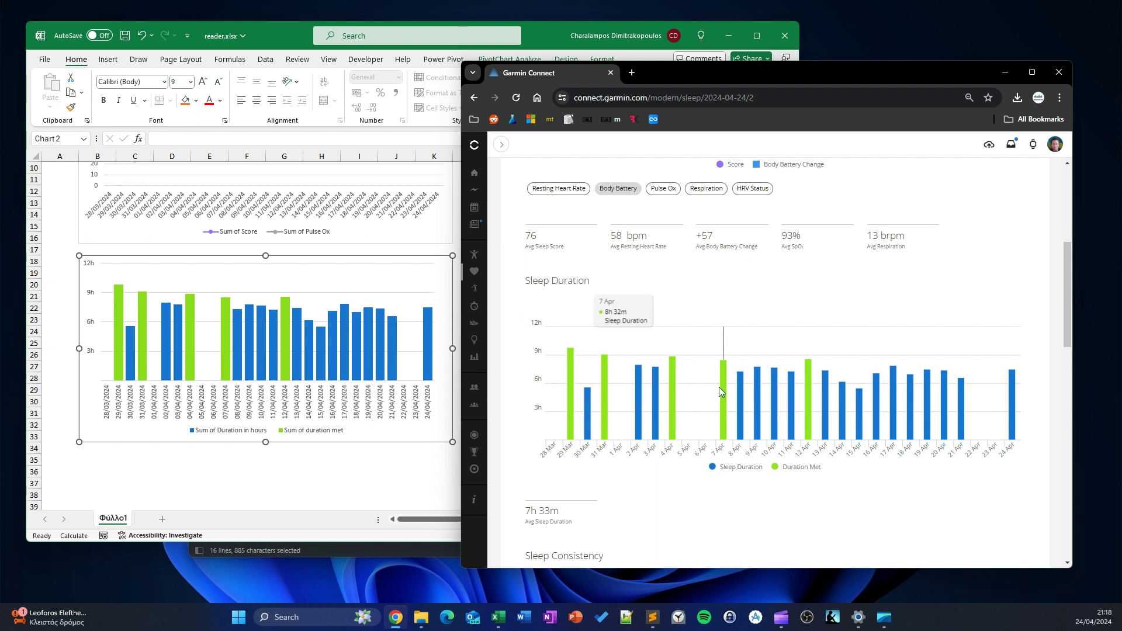
pyautogui.scroll(2, 695, 345)
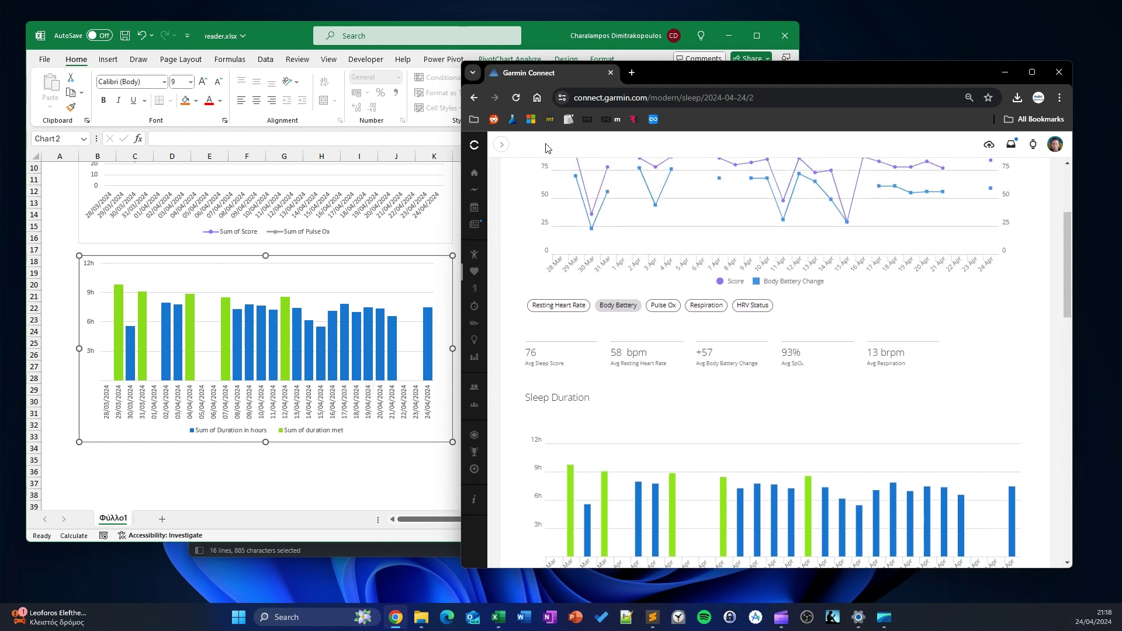